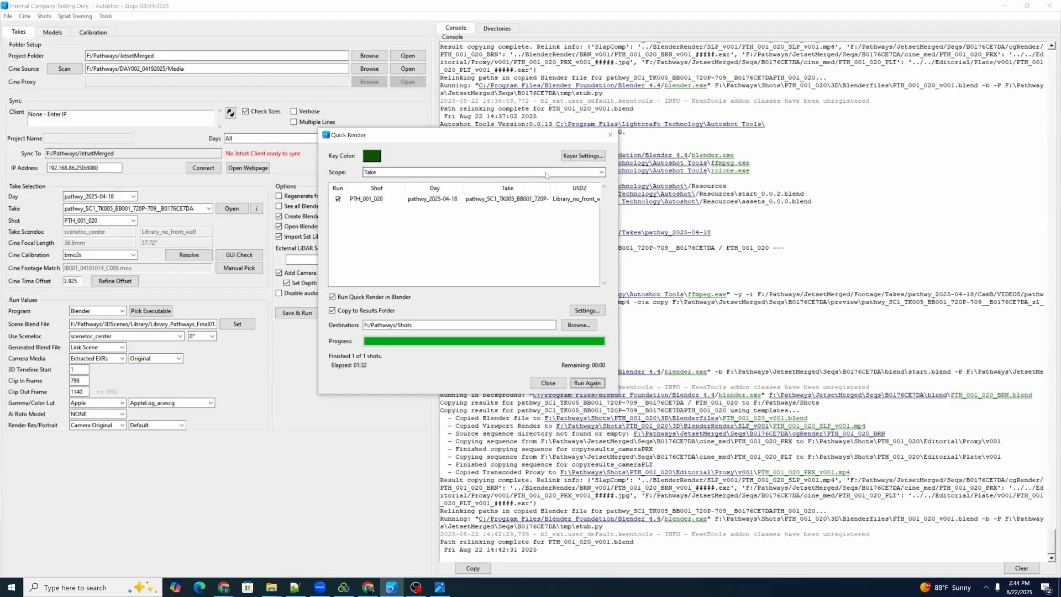
Step: Set the Quick Render scope to Same USDZ
click(550, 173)
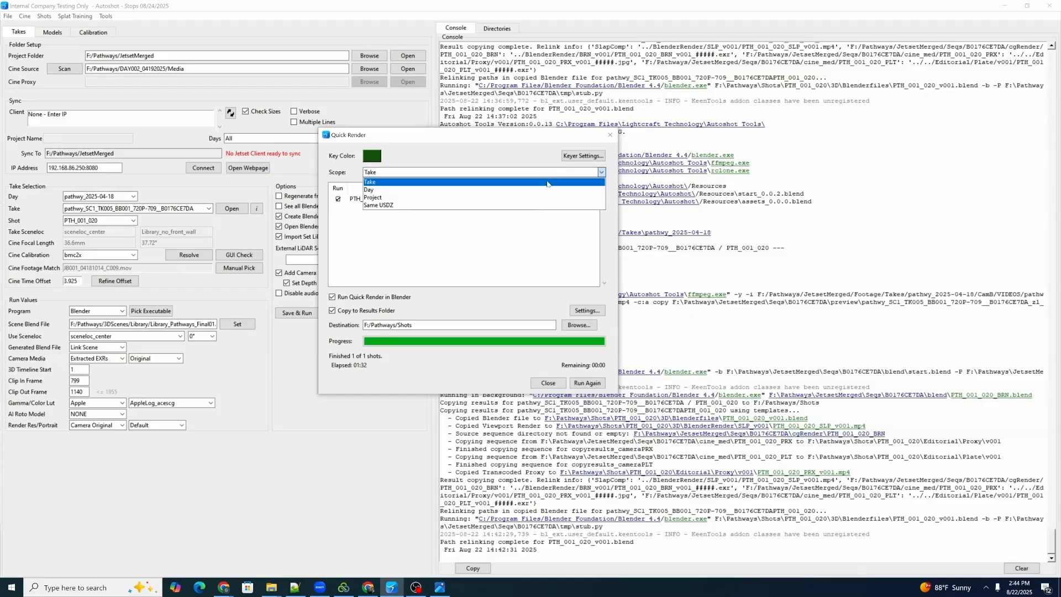
click(548, 205)
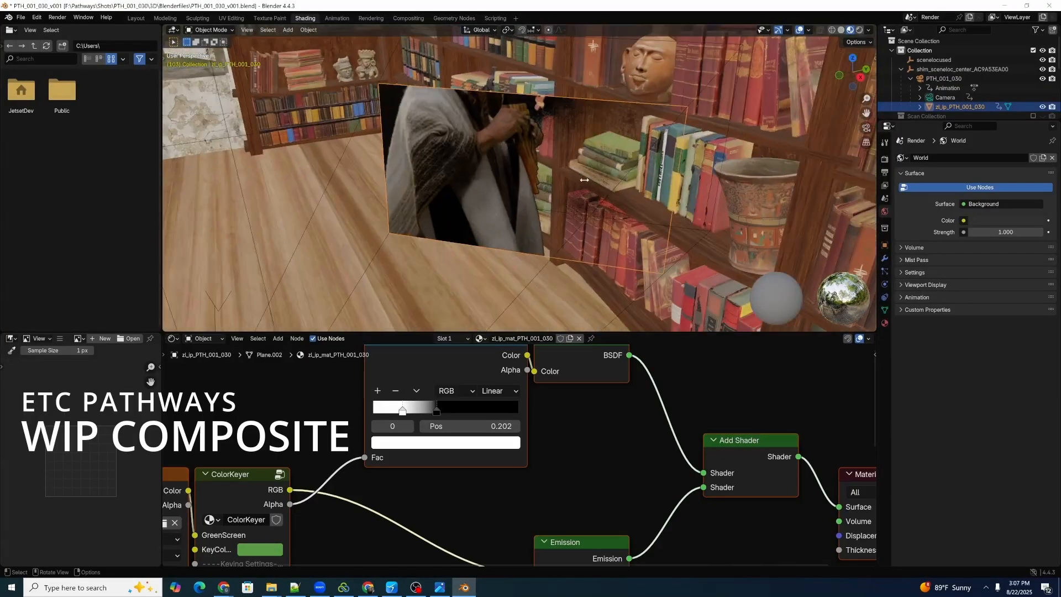
Step: In Blender, preview the unkeyed PTH_001_030_PRX_01001.jpg image node on the library scene's image plane
mouse_move(553, 177)
middle_down()
mouse_move(563, 174)
mouse_move(554, 165)
middle_up()
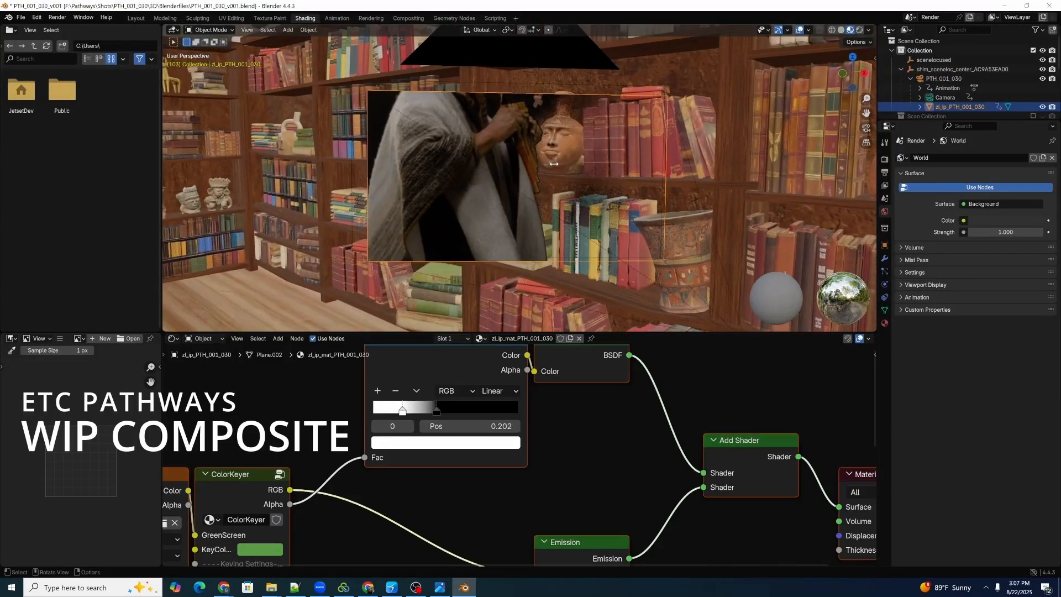
middle_drag(261, 429, 412, 431)
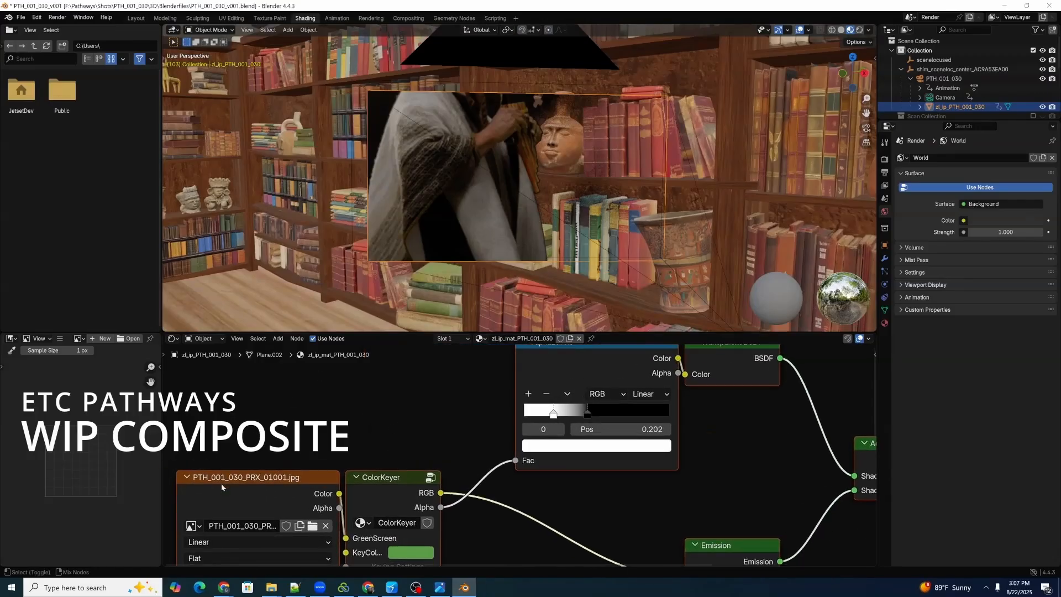
ctrl+shift+click(222, 479)
scroll(339, 414, down, 2)
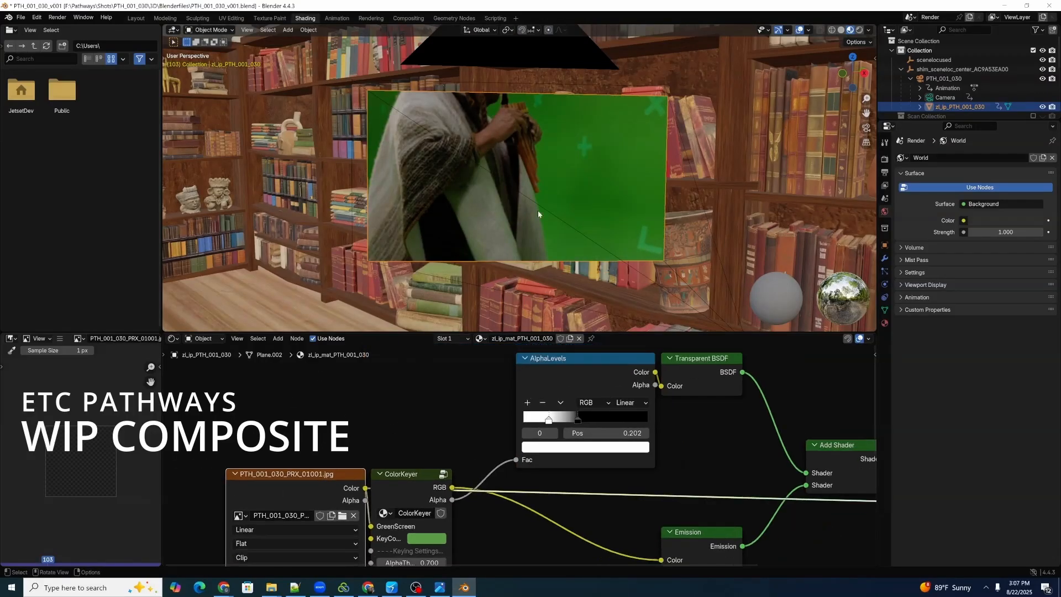
Step: Sample the ColorKeyer node's key color from the green-screen footage with the eyedropper
click(427, 539)
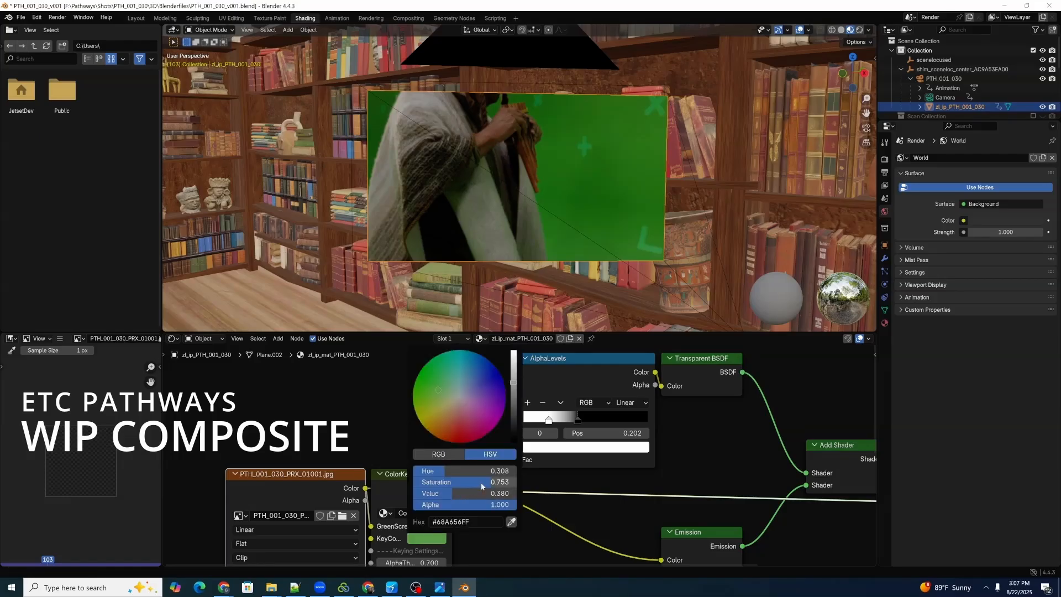
click(441, 541)
click(511, 523)
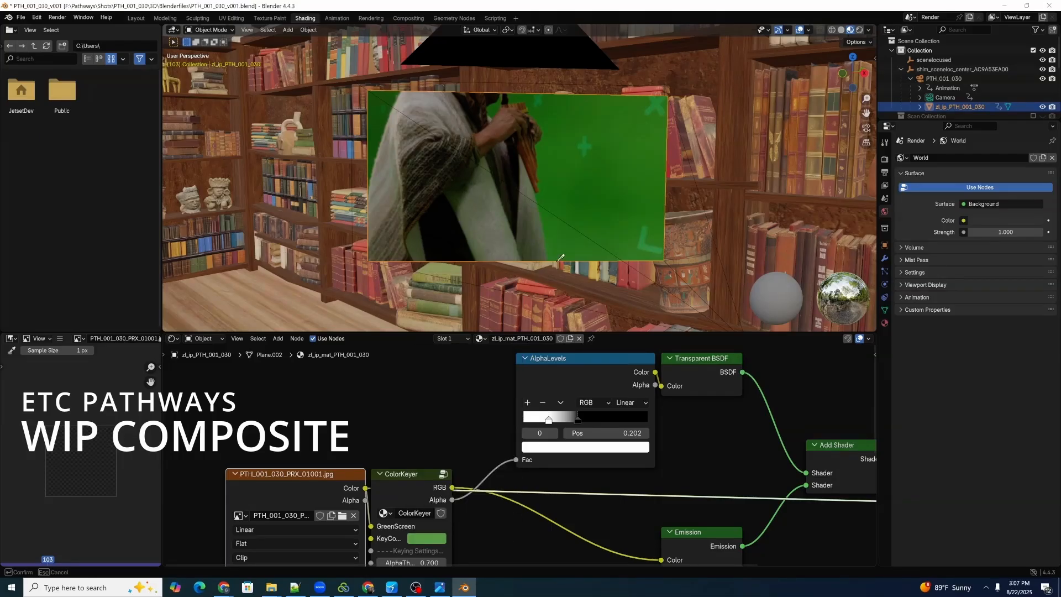
click(373, 101)
key(space)
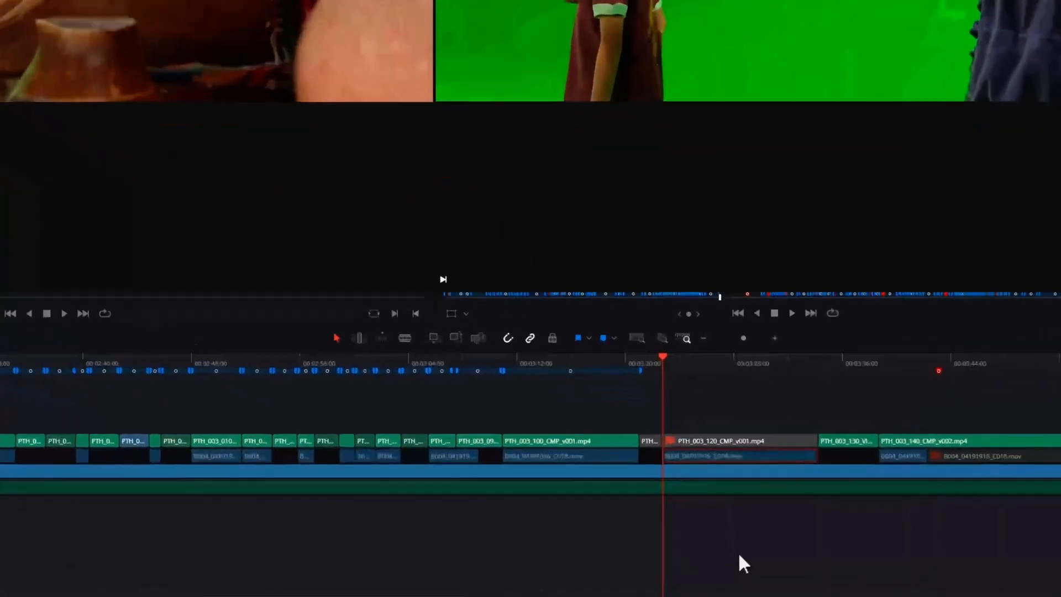
Step: In DaVinci Resolve, add a timeline marker at the start of PTH_003_120_CMP_v001.mp4 with the note PTH_003_120_PLT_v000
click(717, 436)
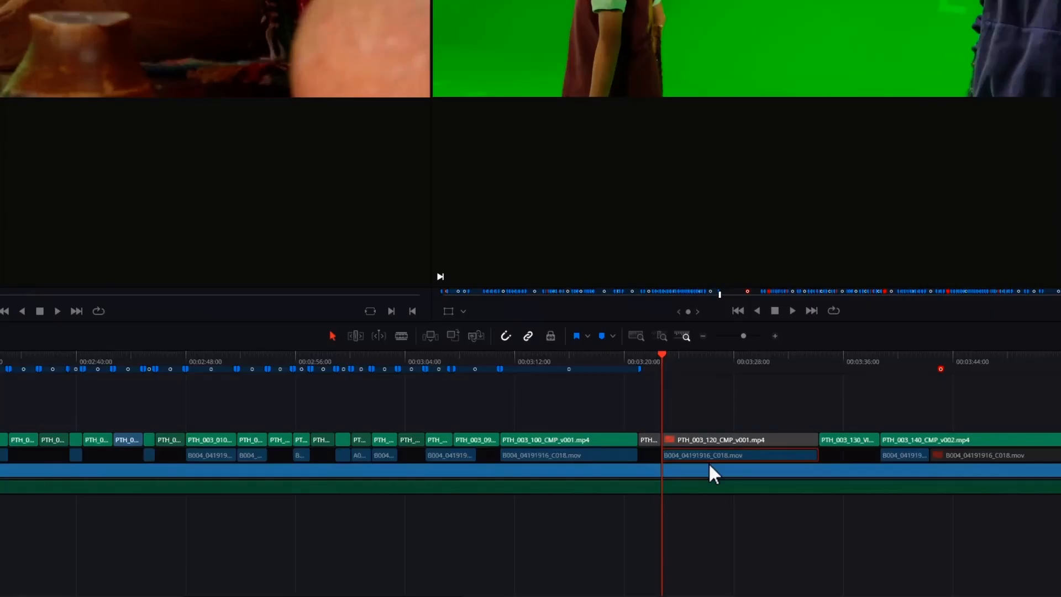
click(601, 335)
double_click(662, 368)
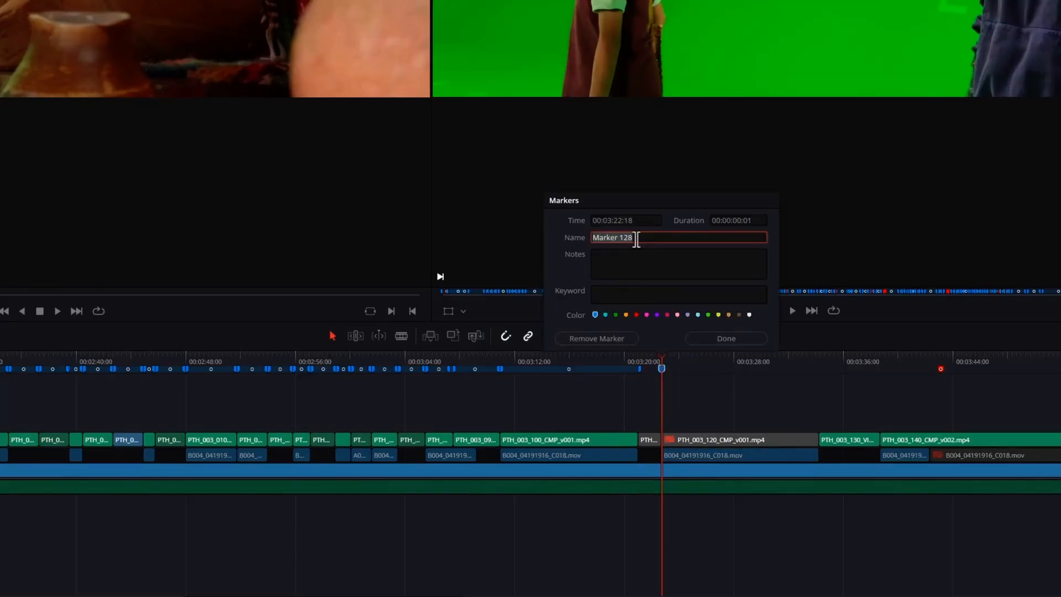
click(631, 255)
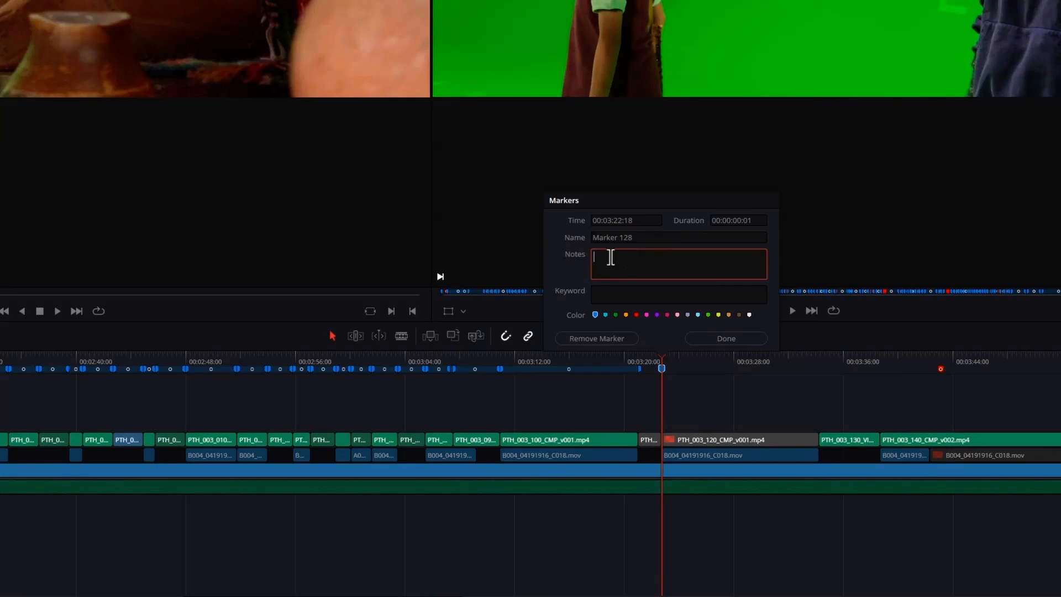
text(PTH_003_120)
text(_PLT_v00)
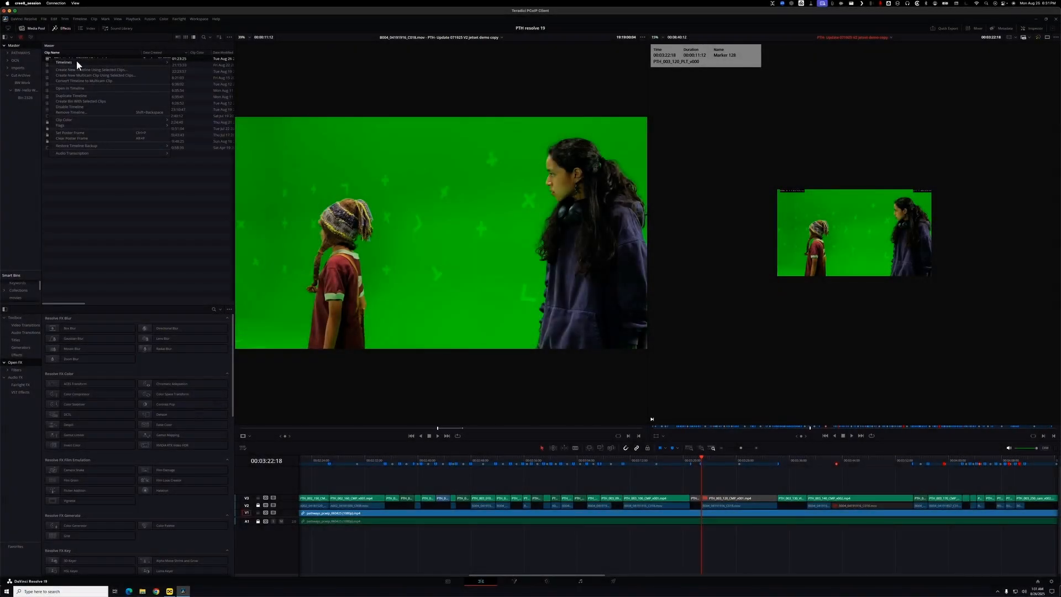
Step: Start exporting the marked timeline and choose OTIO Files (*.otio) as the file type
mouse_move(76, 61)
mouse_move(208, 80)
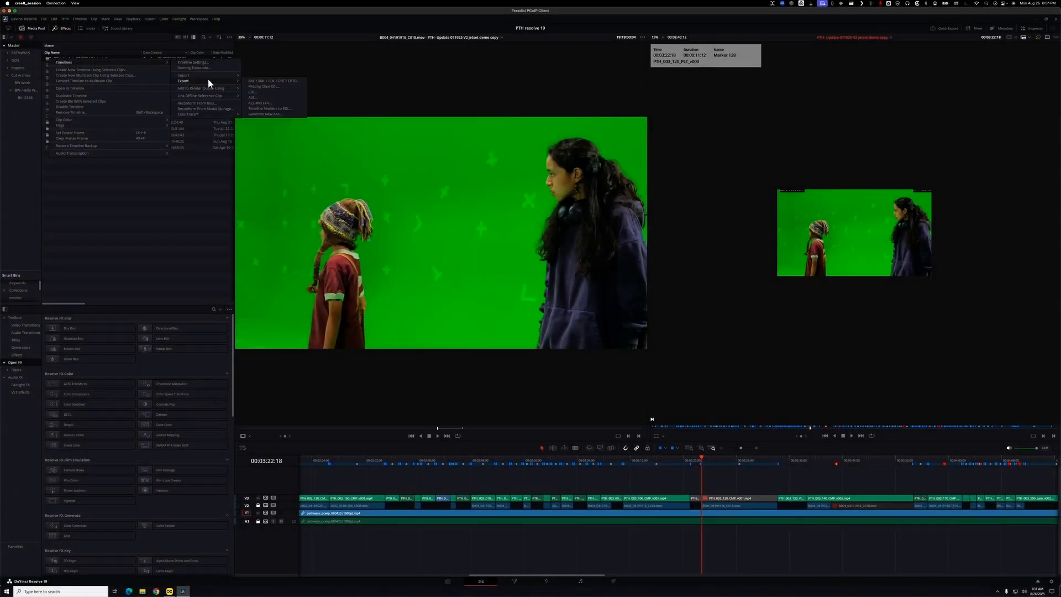
click(297, 81)
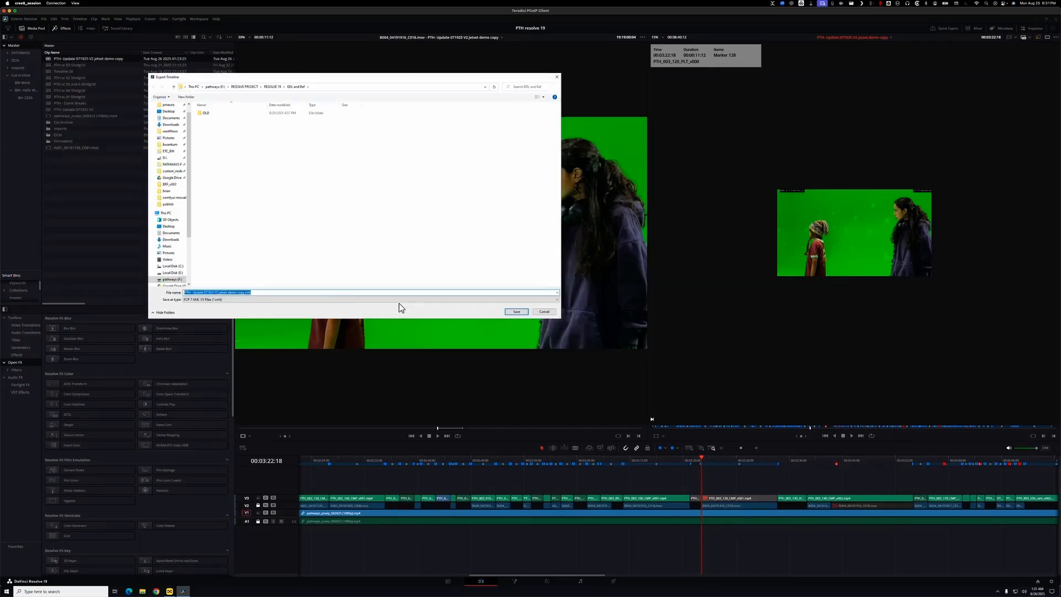
click(247, 299)
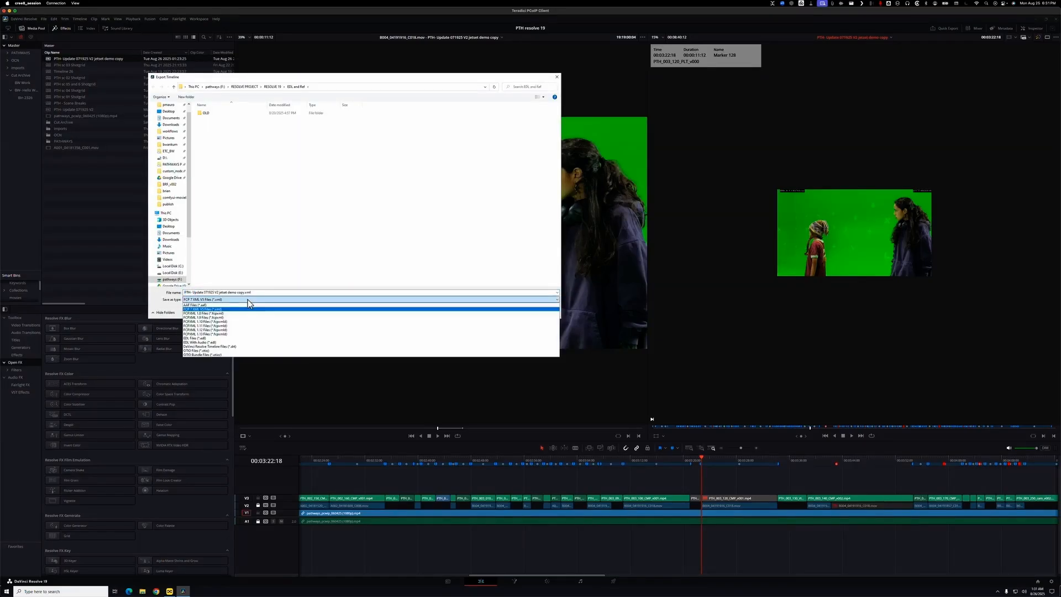
click(228, 351)
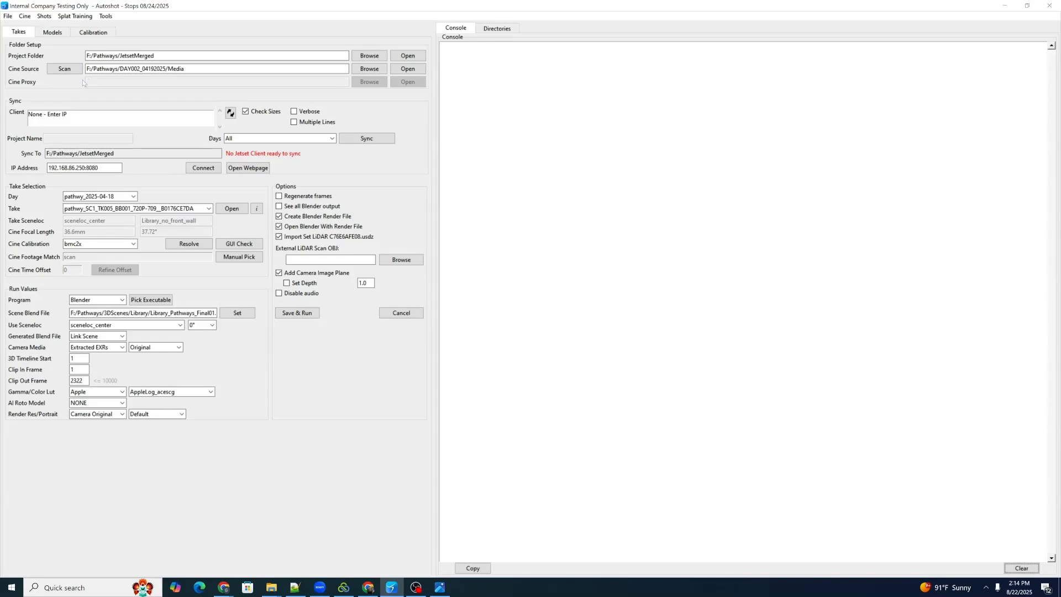
Step: In Autoshot, clear all named shots and settings with the Project scope and empty the console log
click(44, 16)
click(63, 44)
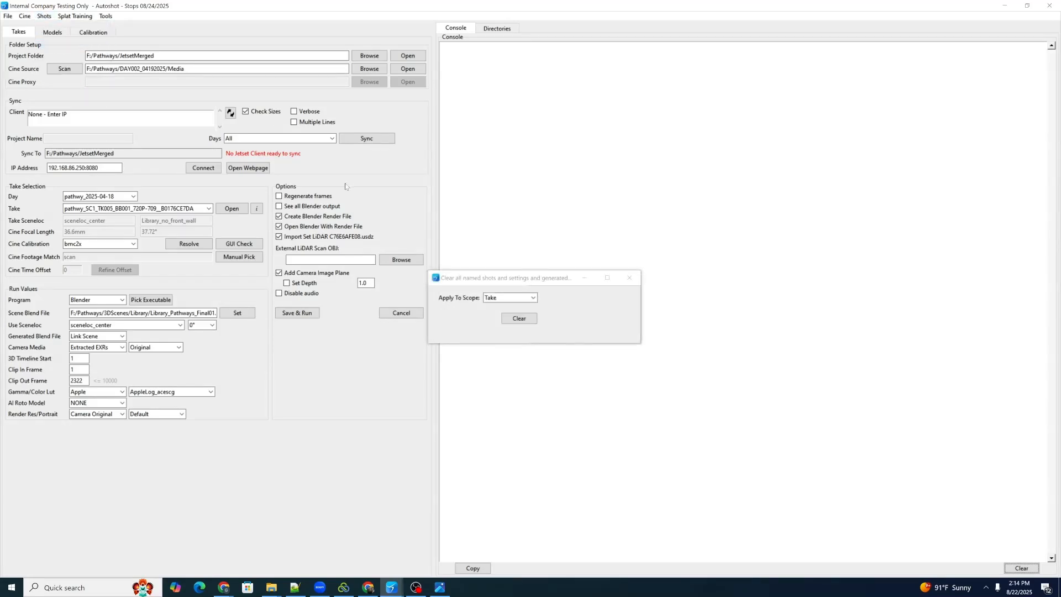
click(514, 298)
click(494, 322)
click(518, 319)
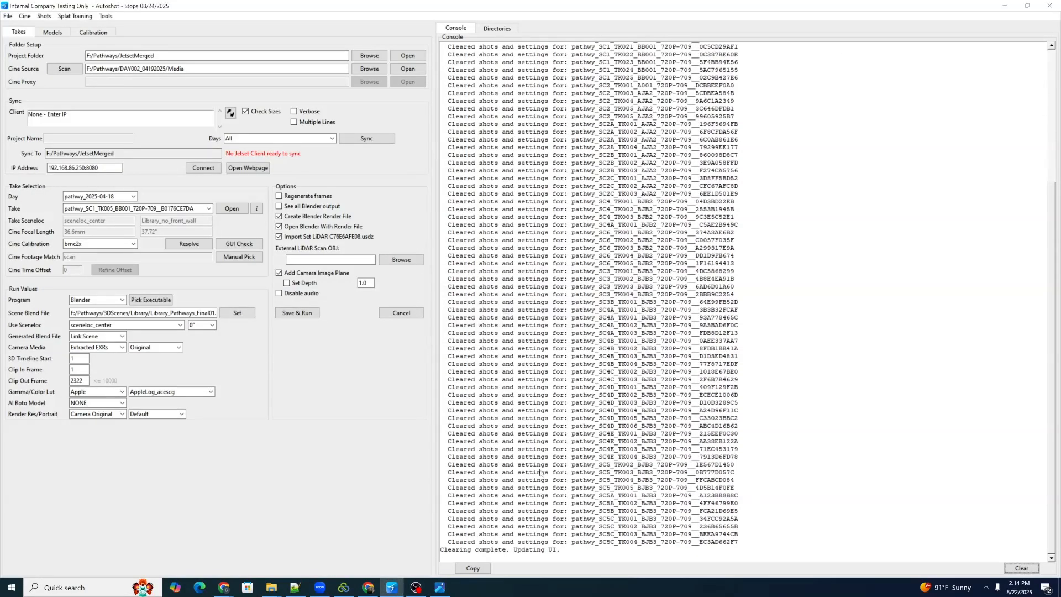
click(1021, 568)
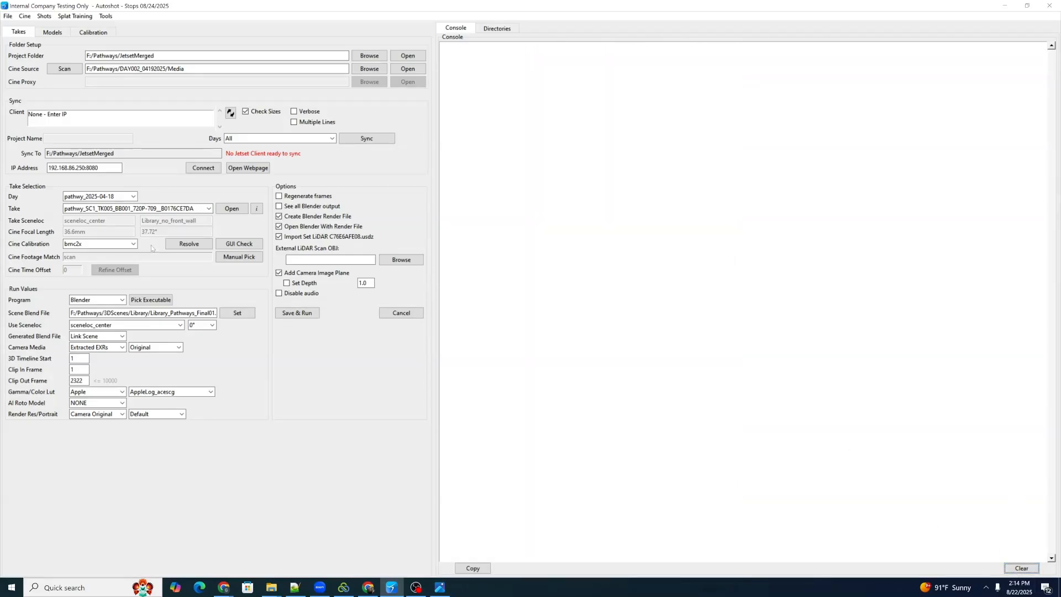
Step: Choose the day pathwy_2025-04-18 and set the cine source to F:/Pathways/DAY001_04182025/Media
click(133, 197)
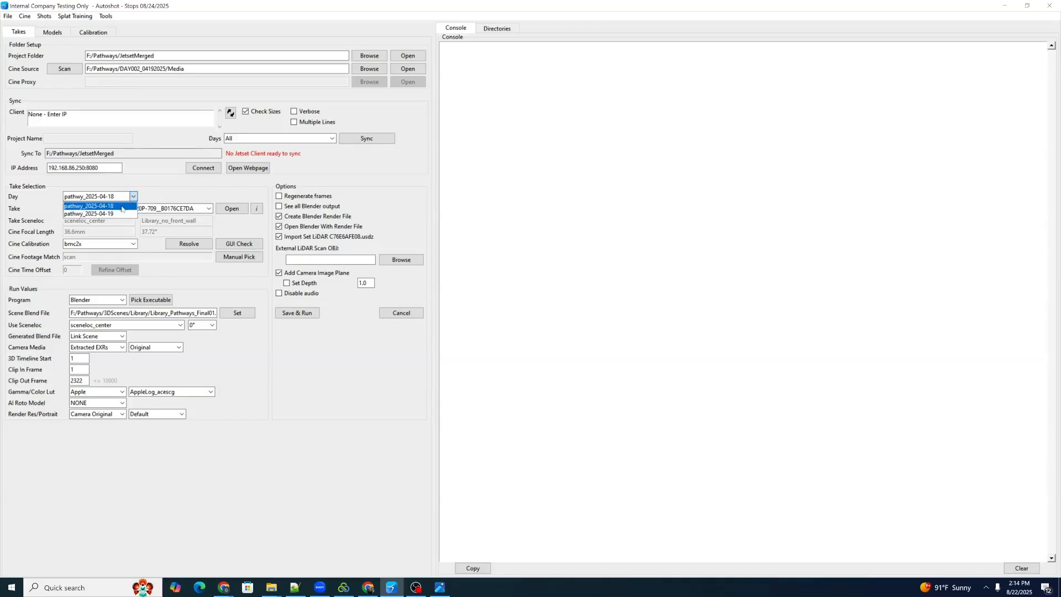
click(122, 206)
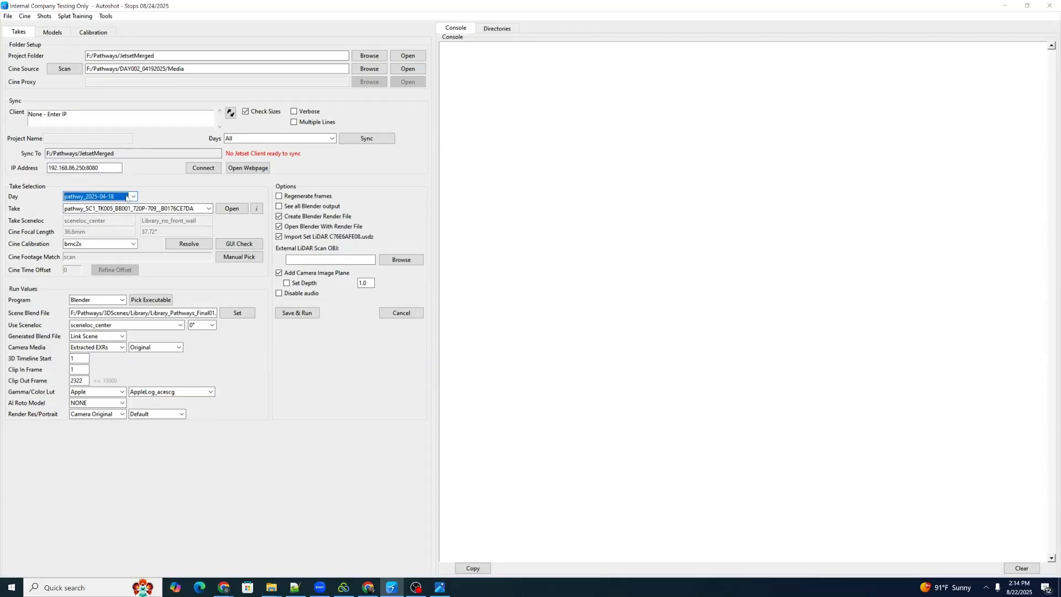
click(369, 69)
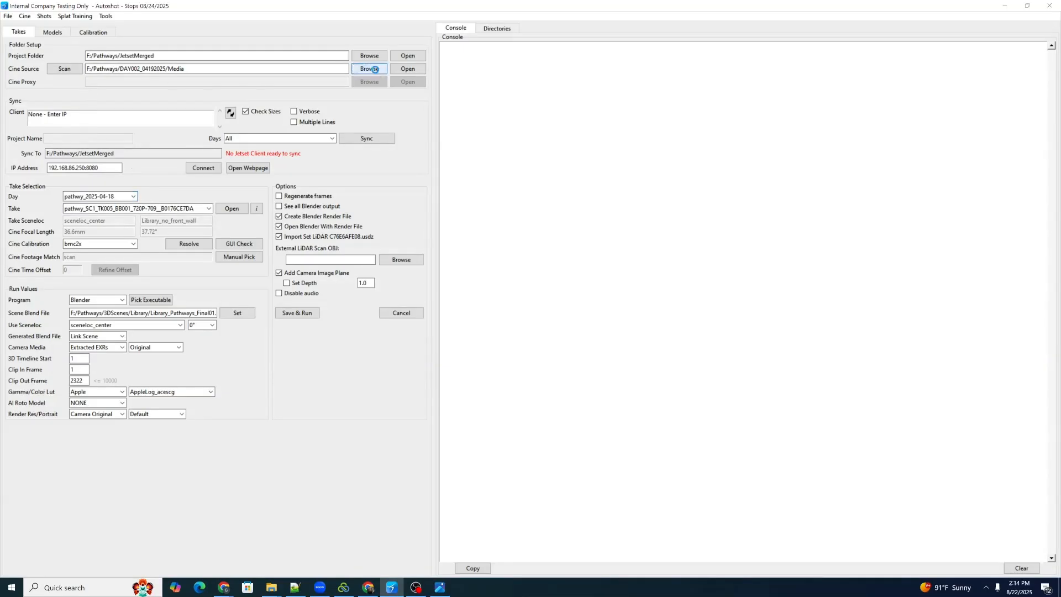
click(158, 43)
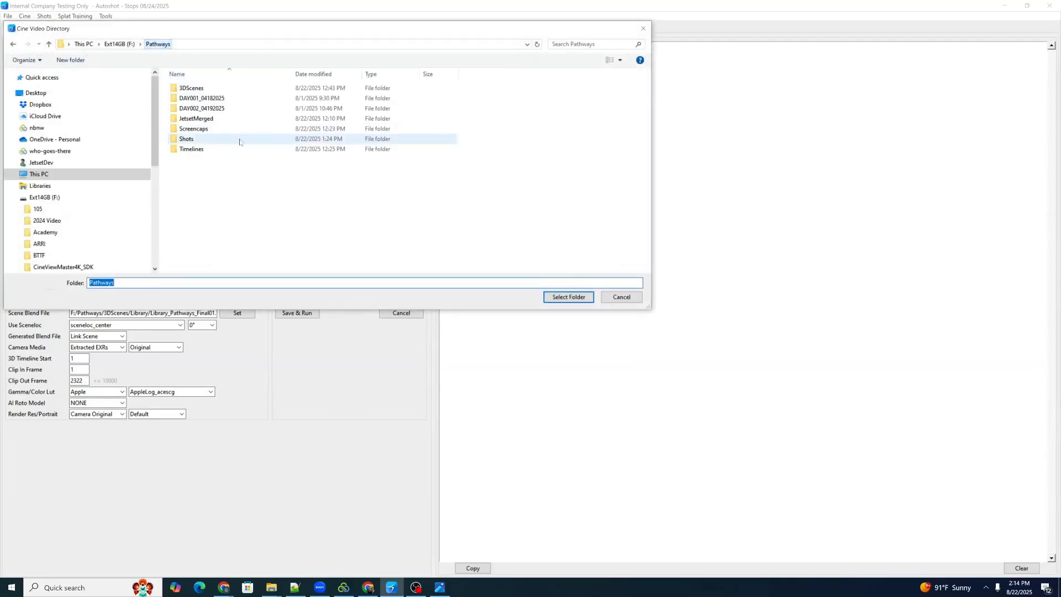
click(209, 99)
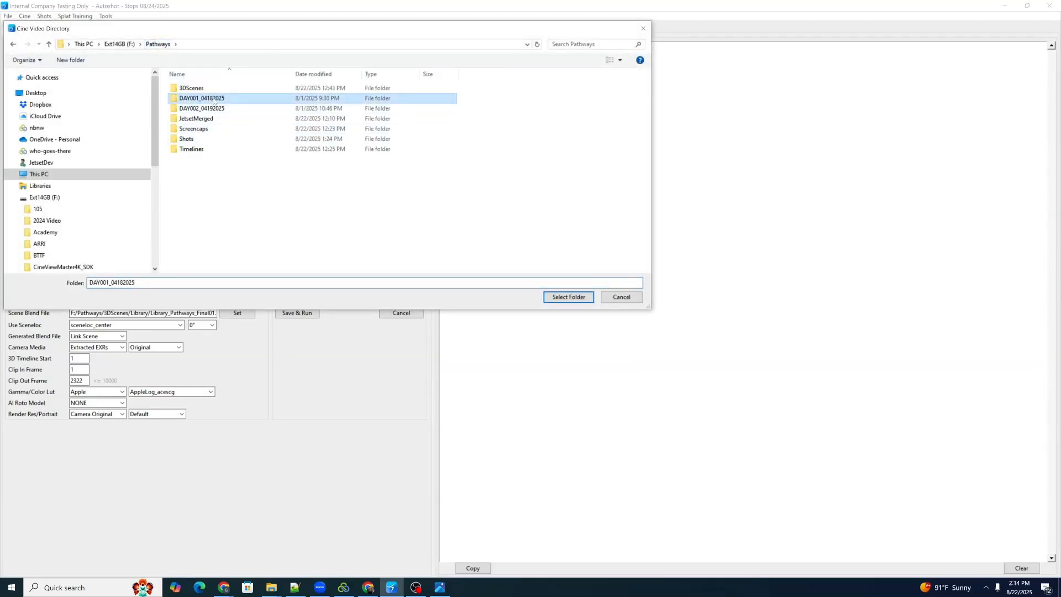
double_click(217, 99)
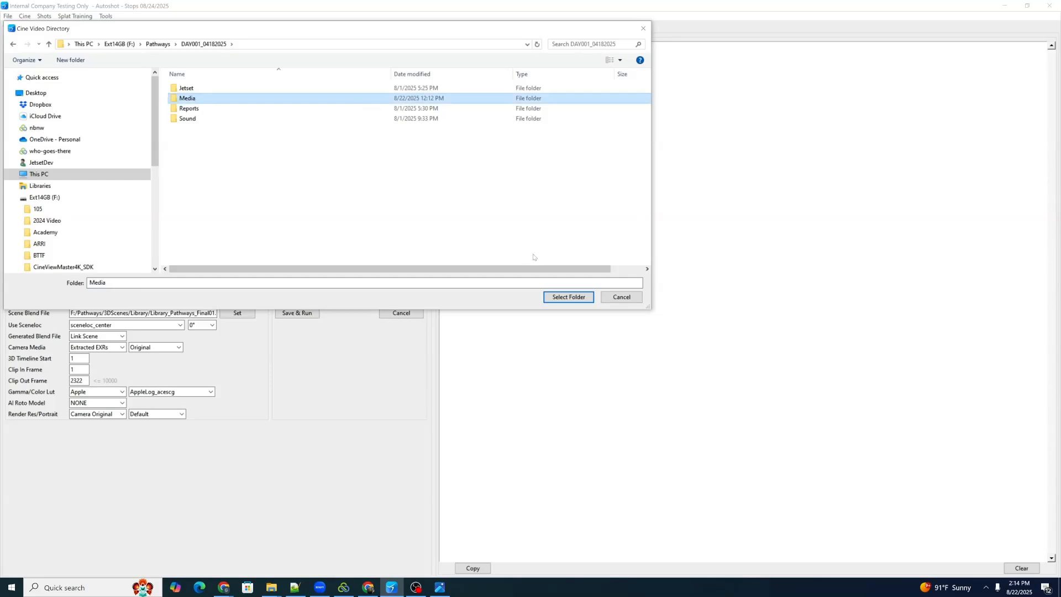
double_click(194, 99)
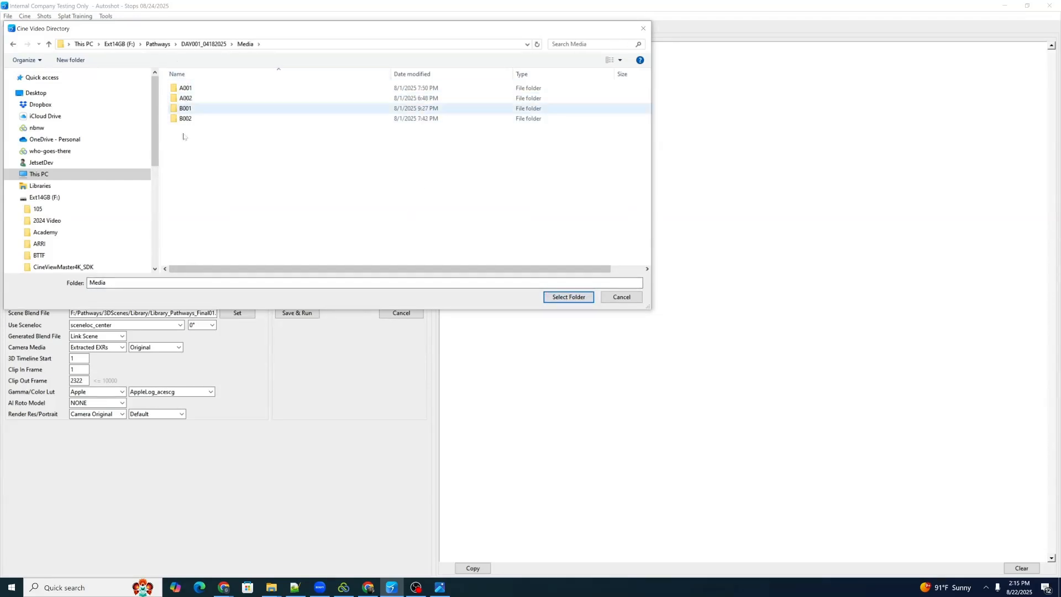
click(214, 44)
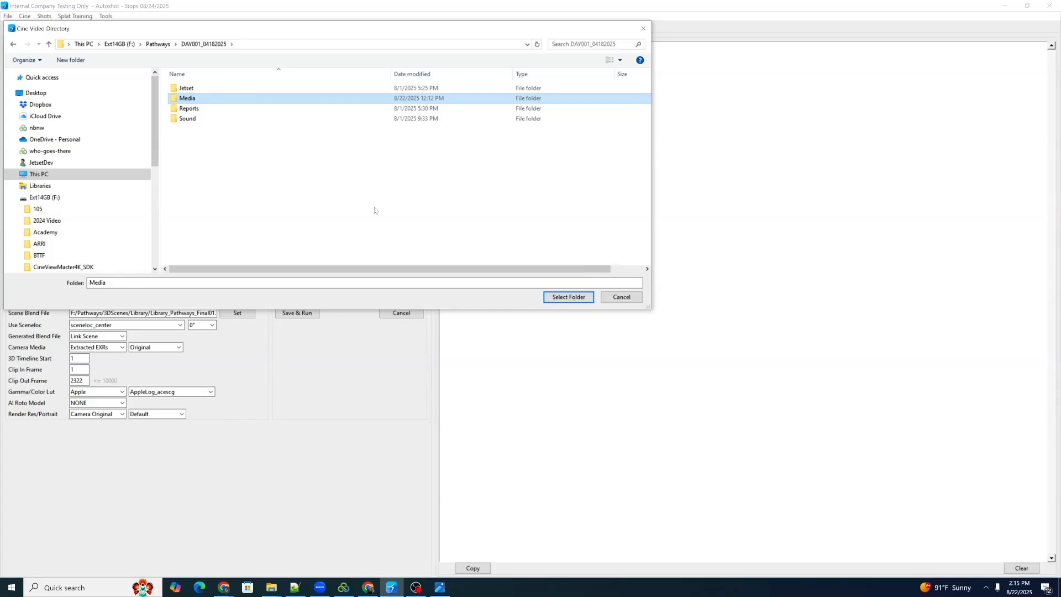
click(563, 301)
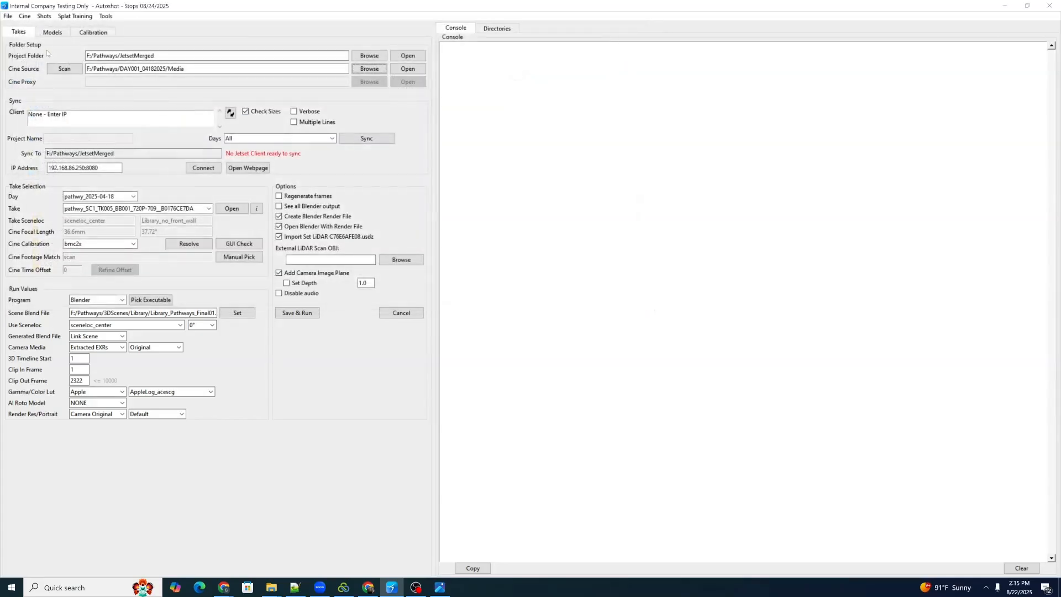
Step: Scan the cine source for matching footage with the Day scope and Ignore Cache enabled
click(65, 69)
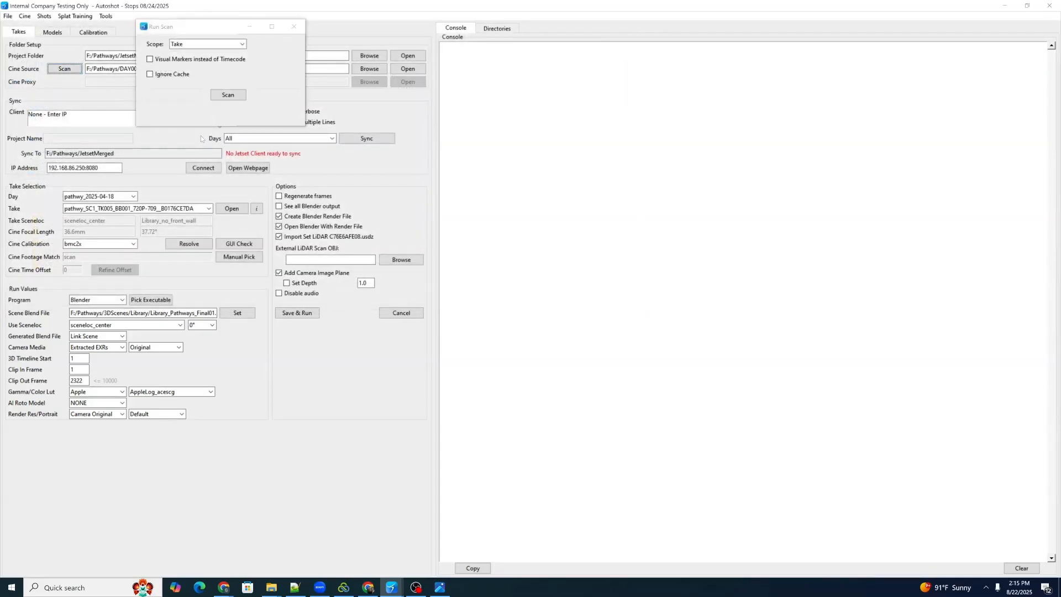
click(197, 45)
click(196, 56)
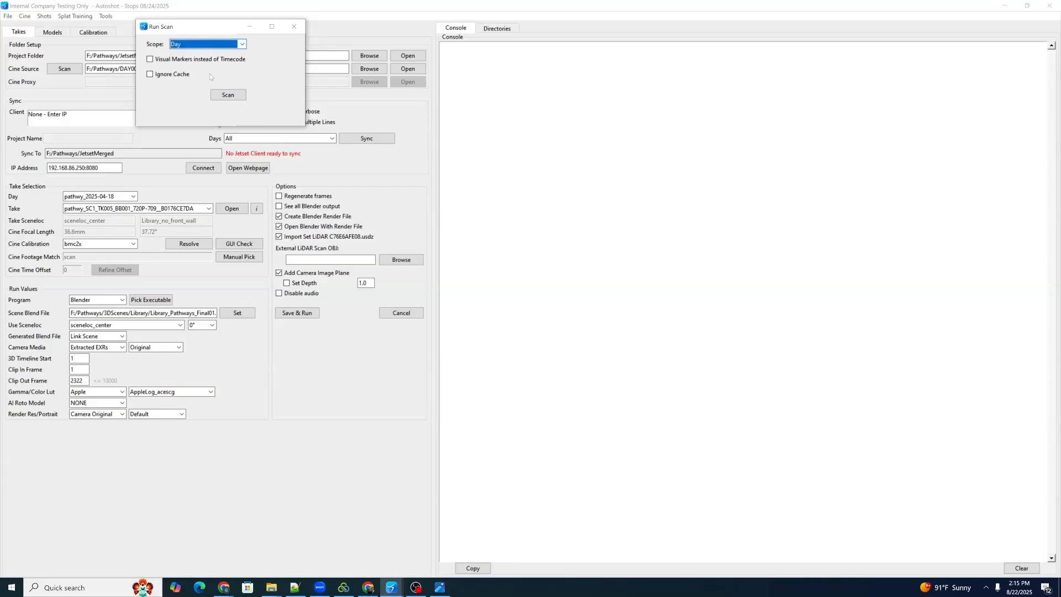
click(150, 75)
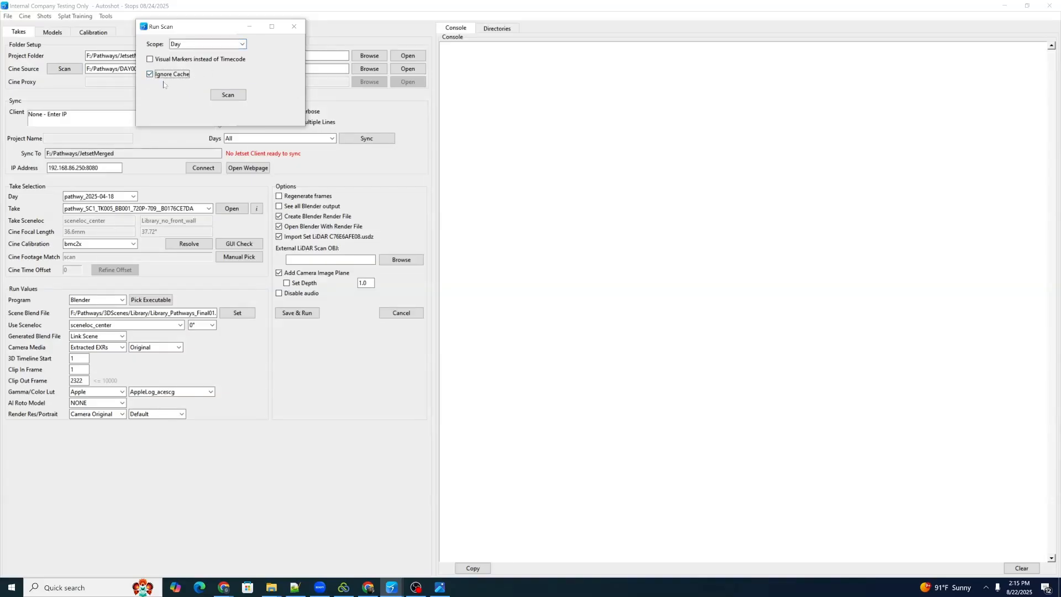
click(228, 95)
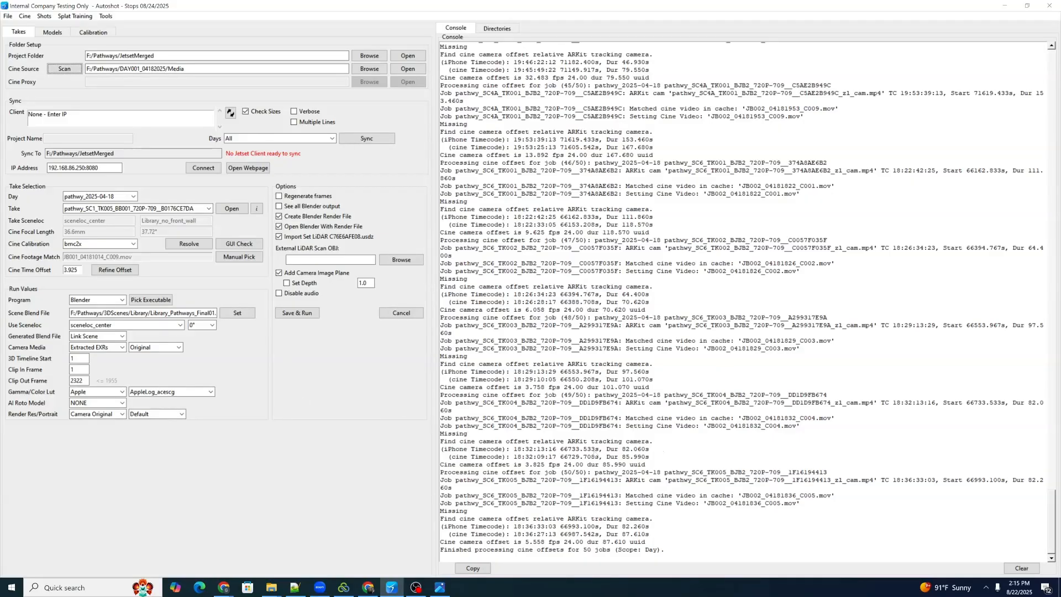
Step: Choose the day pathwy_2025-04-19 and set the cine source to F:/Pathways/DAY002_04192025/Media
click(132, 196)
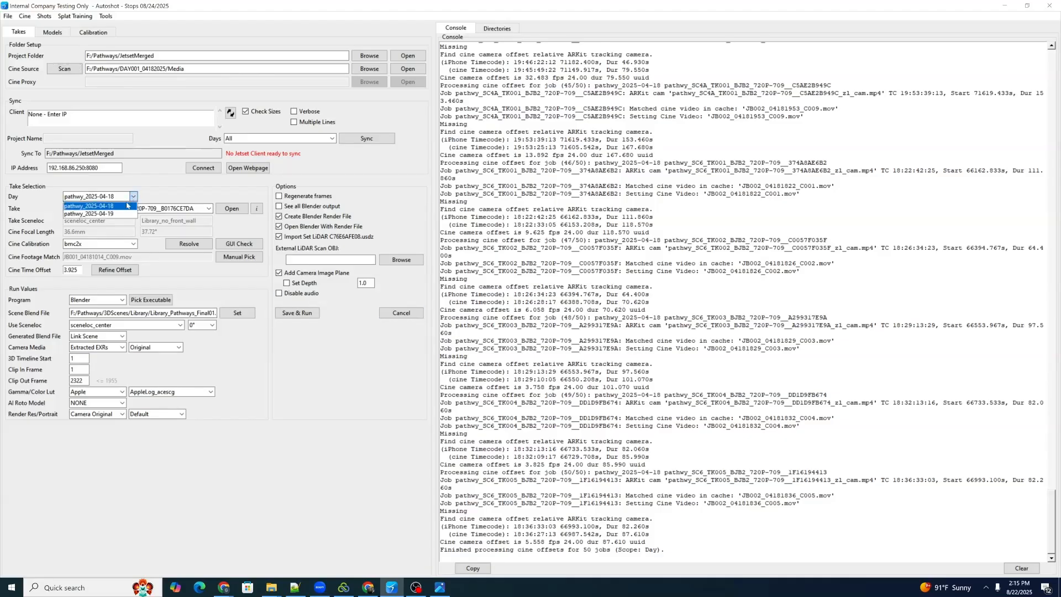
click(92, 208)
click(369, 68)
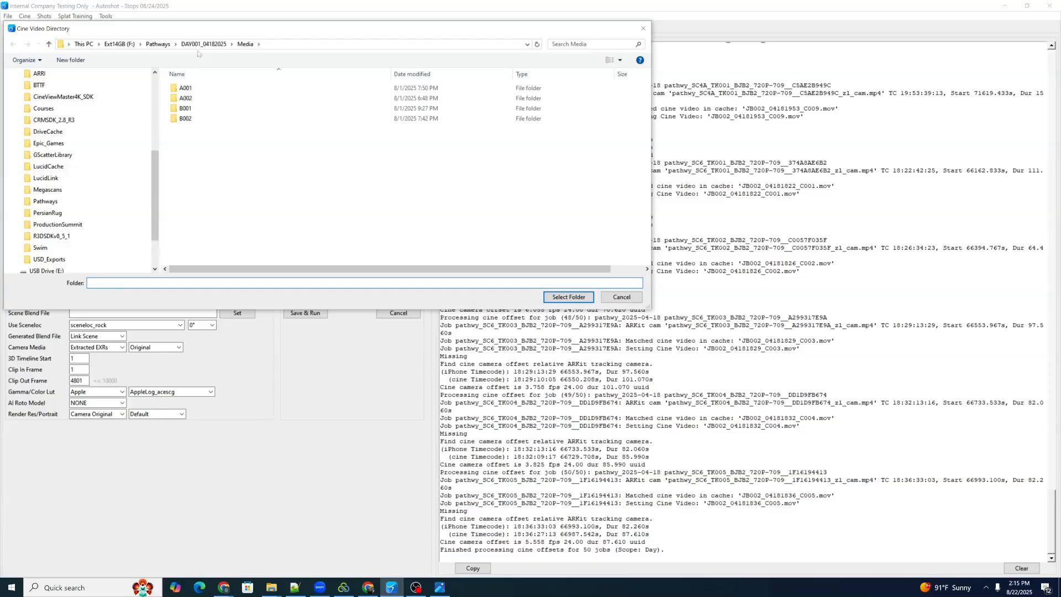
click(158, 43)
double_click(226, 109)
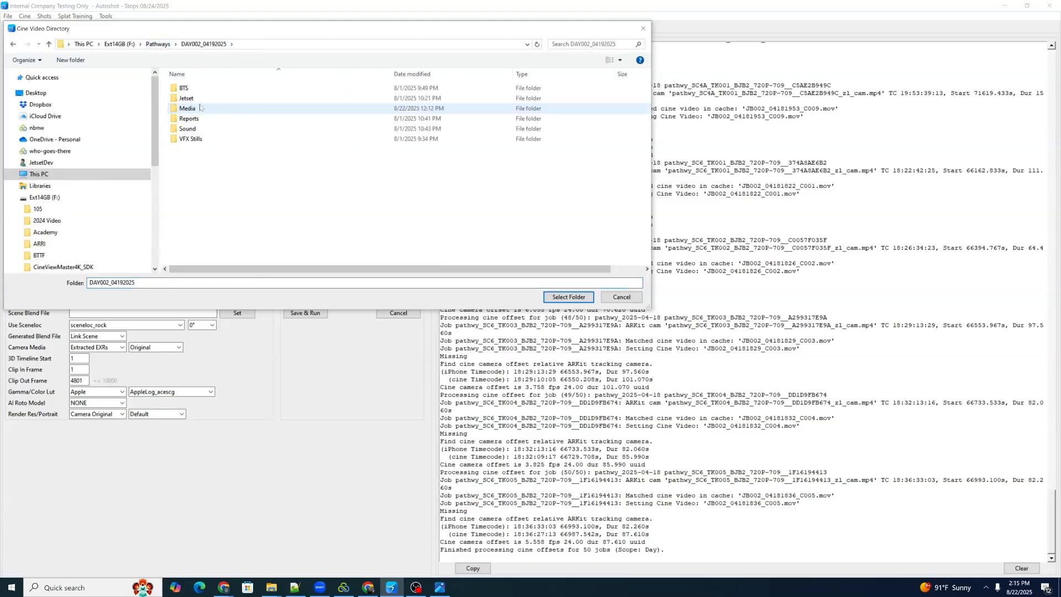
click(226, 109)
click(569, 297)
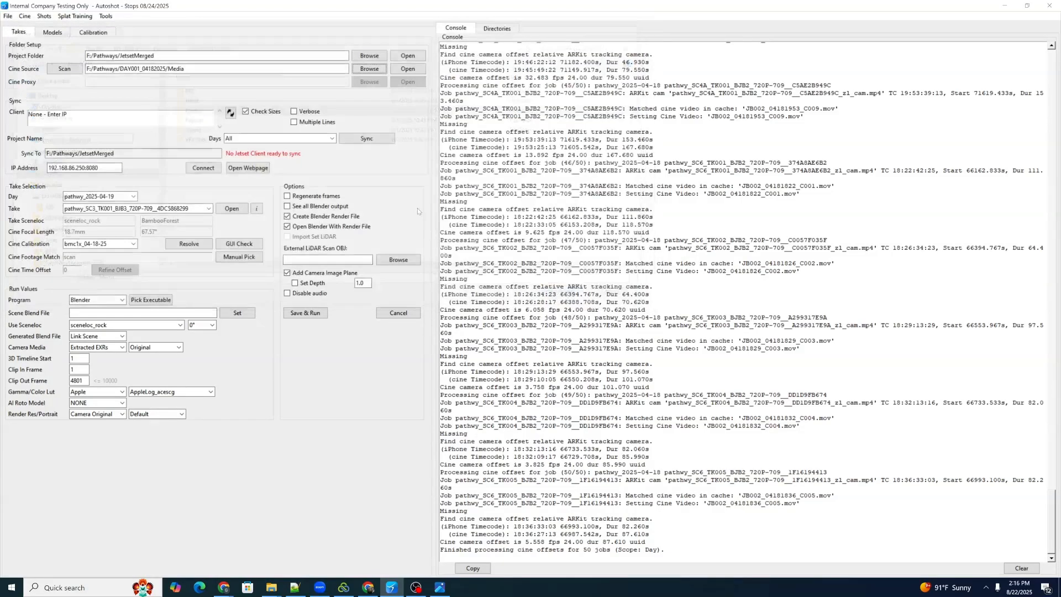
Step: Scan the second day's cine source for matching footage with the Day scope and Ignore Cache enabled
click(64, 68)
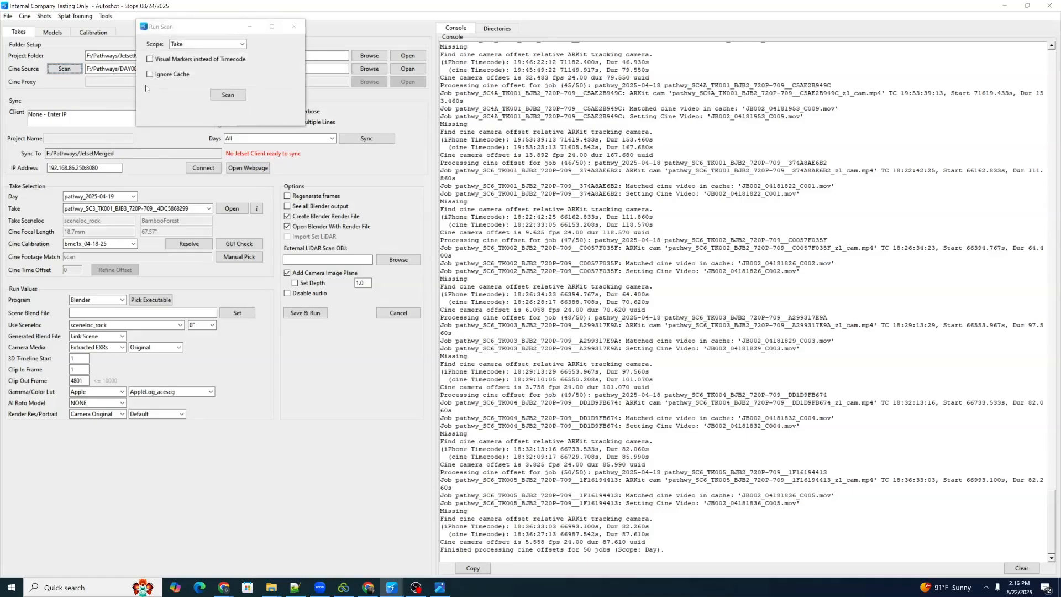
click(183, 44)
click(182, 59)
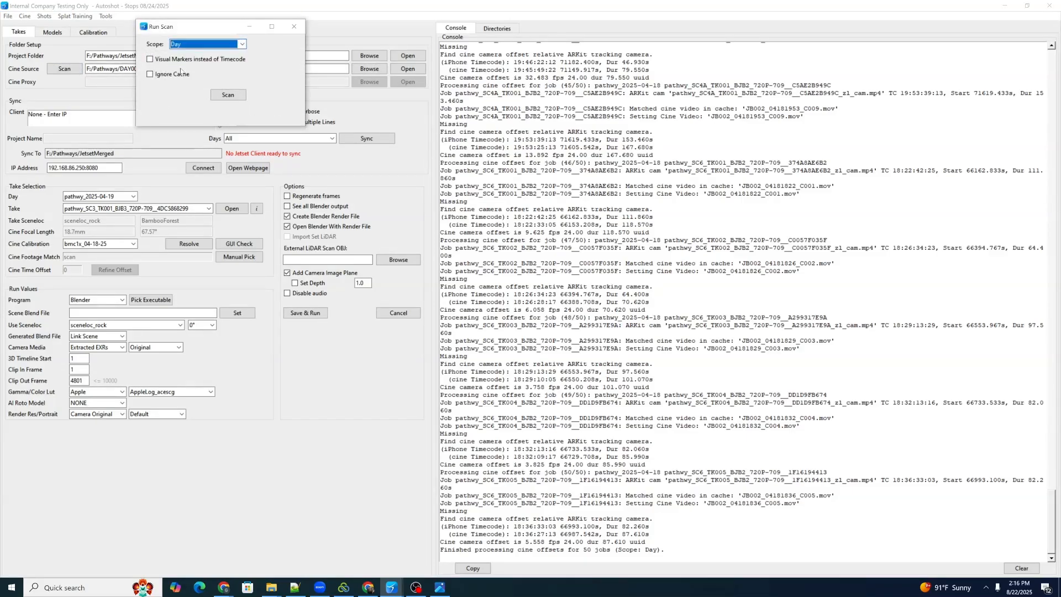
click(150, 74)
click(228, 94)
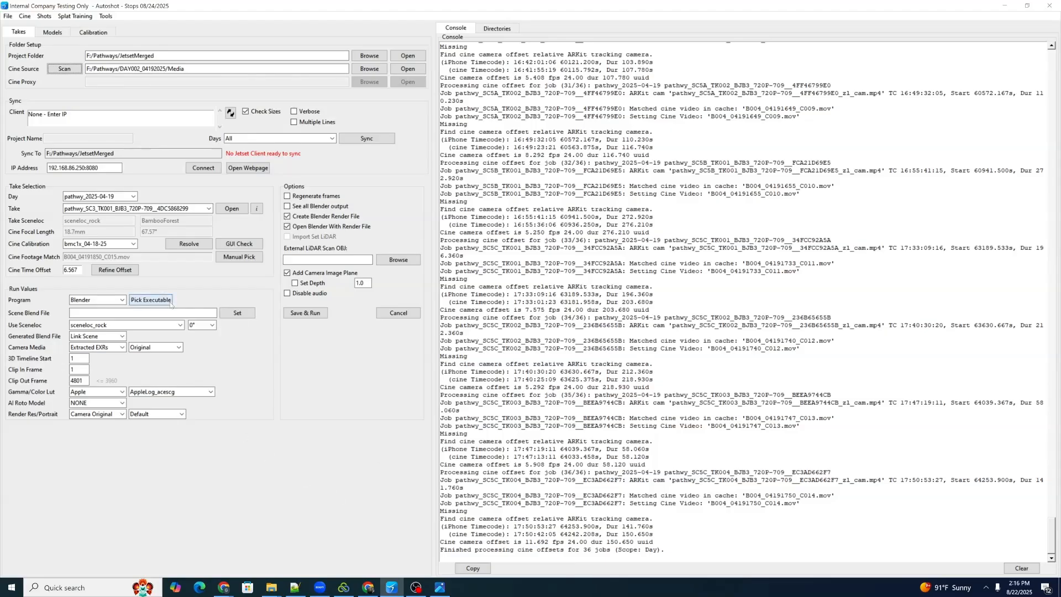
Step: Start a shot import from OTIO and load pathways_pcwip_060425 TAG UPDATES 0061025.otio from the Timelines/2025-06-04 folder
click(42, 15)
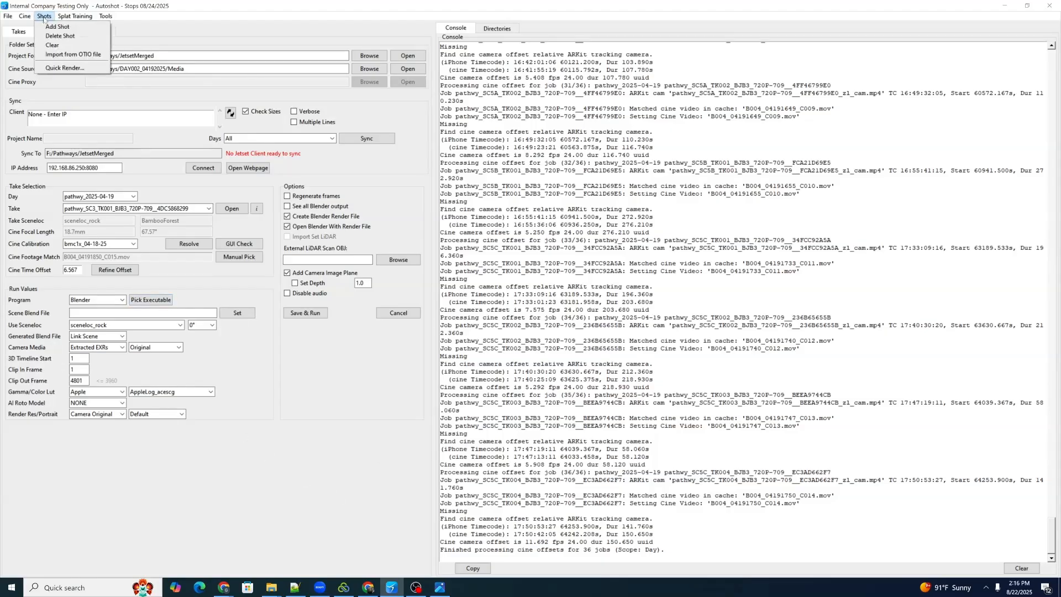
click(74, 54)
click(615, 277)
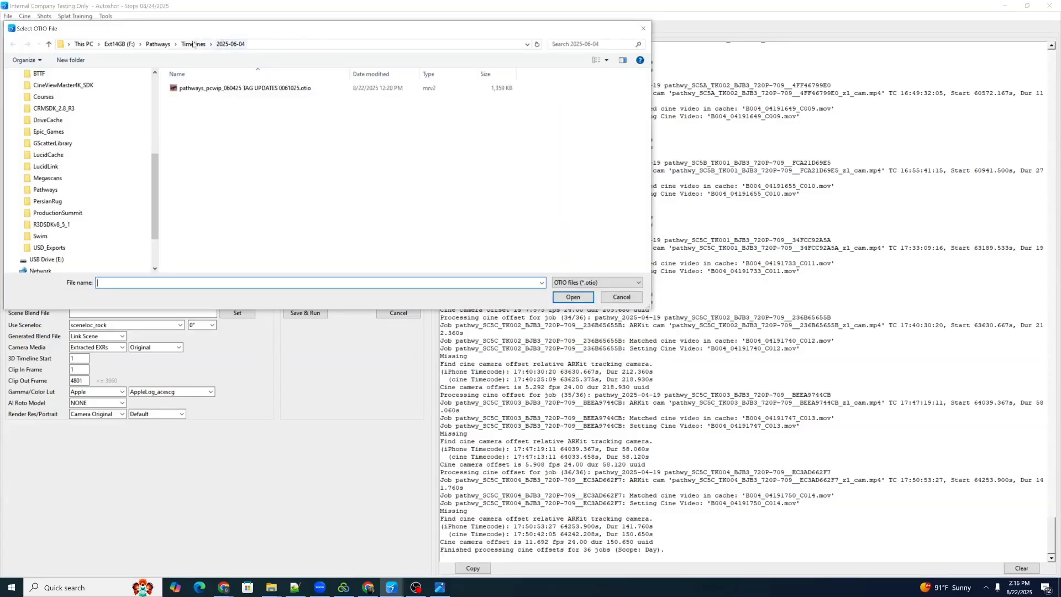
click(268, 90)
click(570, 298)
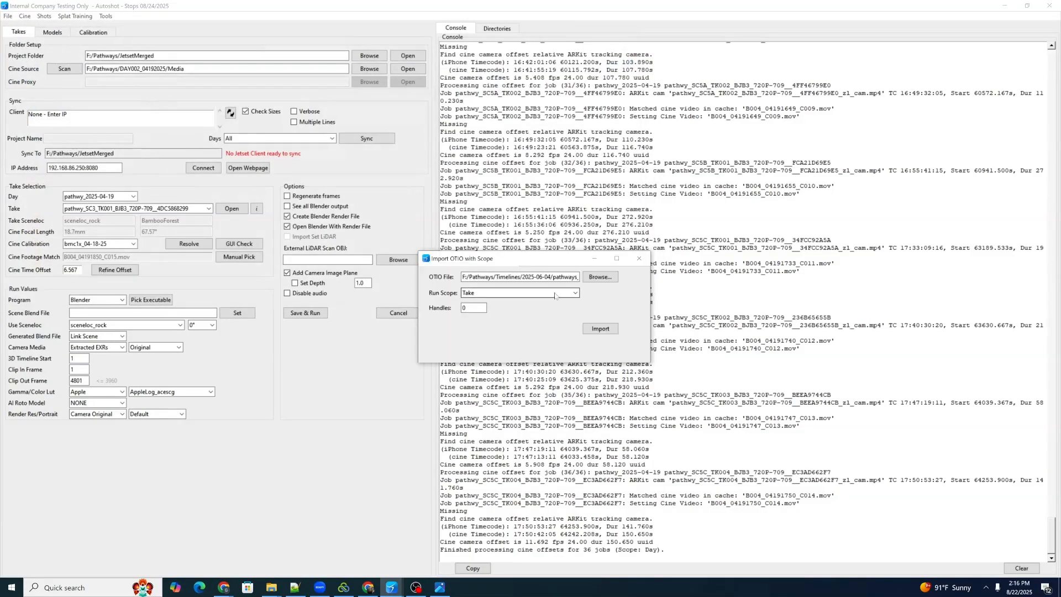
Step: Import the OTIO shots with the Project run scope and handles of 10
click(554, 298)
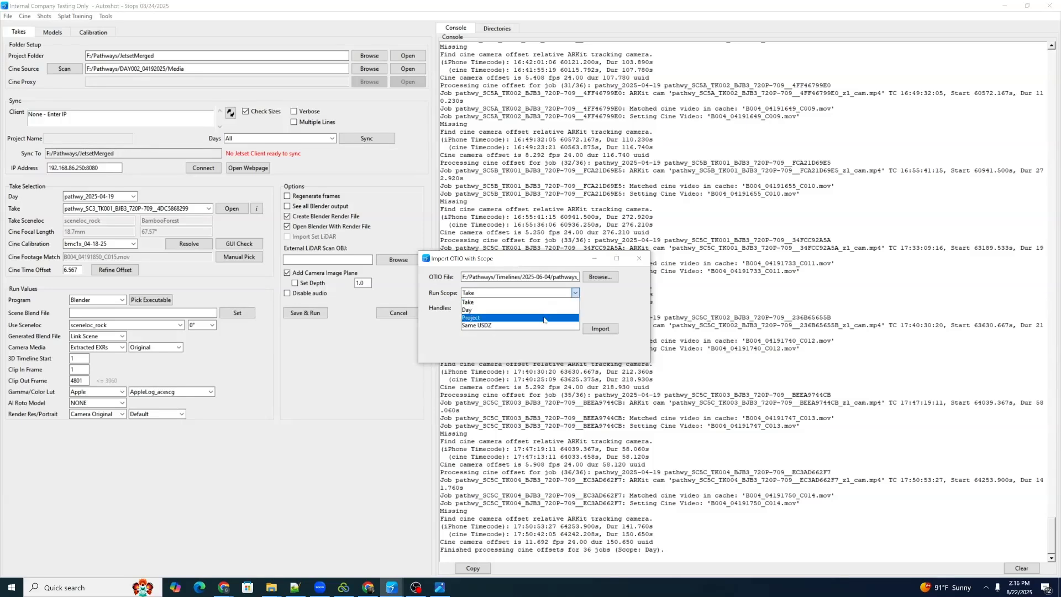
click(544, 319)
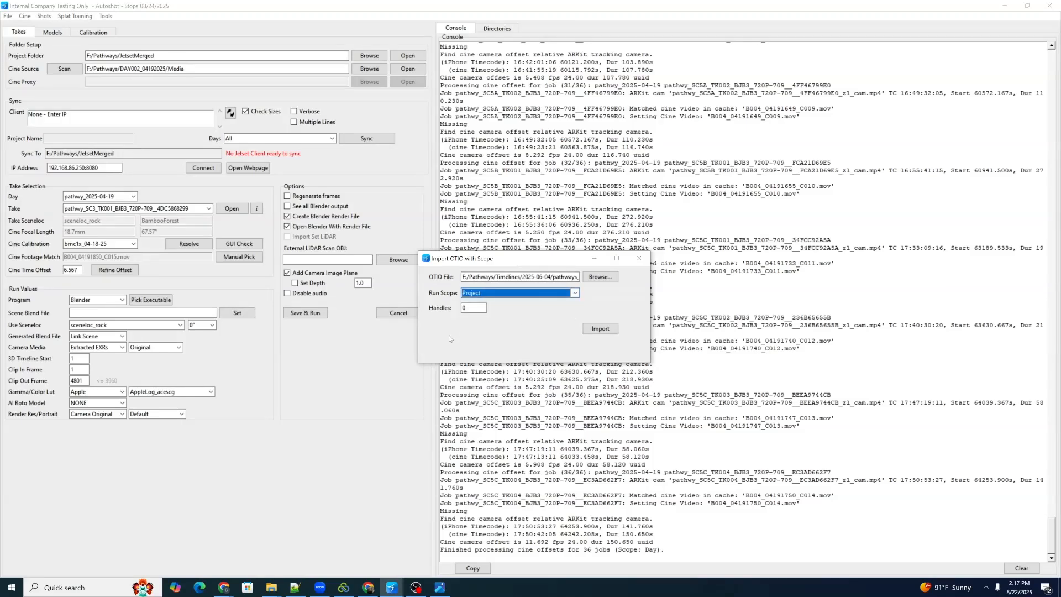
key(Tab)
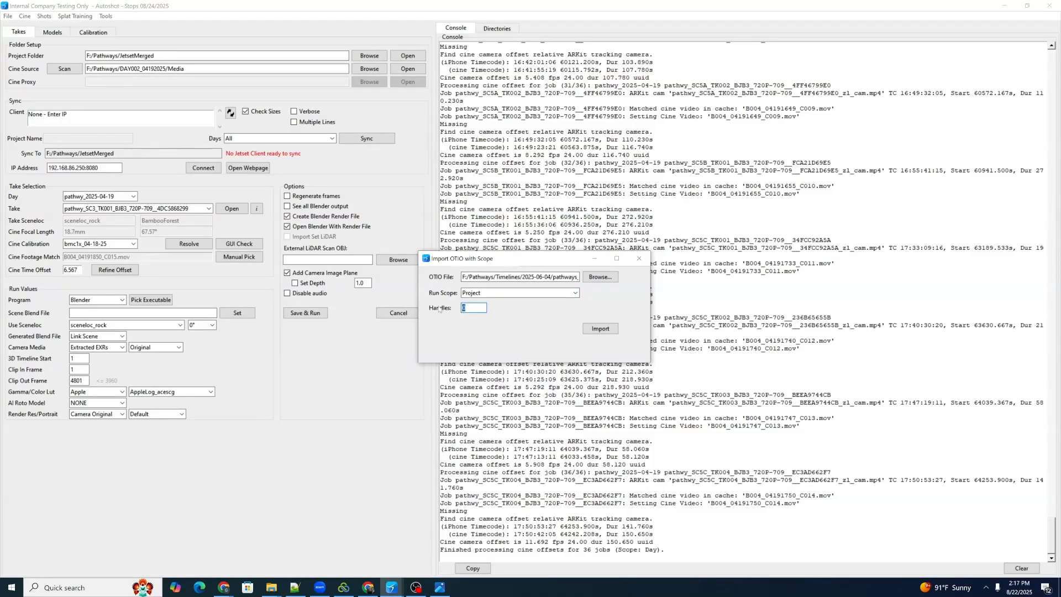
text(10)
click(593, 329)
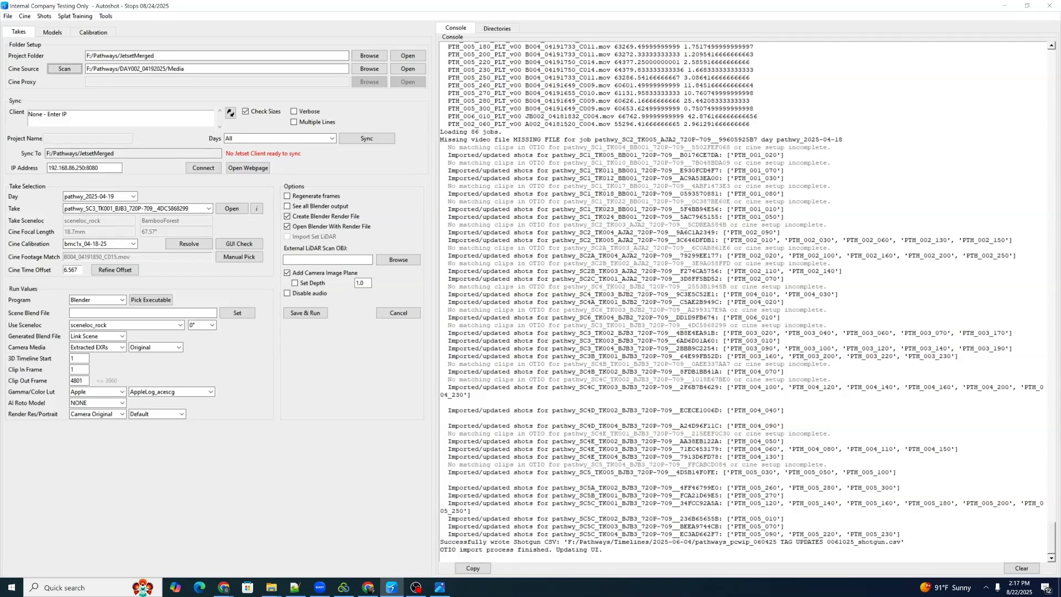
Step: For day pathwy_2025-04-18, select take pathwy_SC1_TK005_BB001_720P-709__B0176CE7DA and check its shot list, keeping PTH_001_020
click(191, 209)
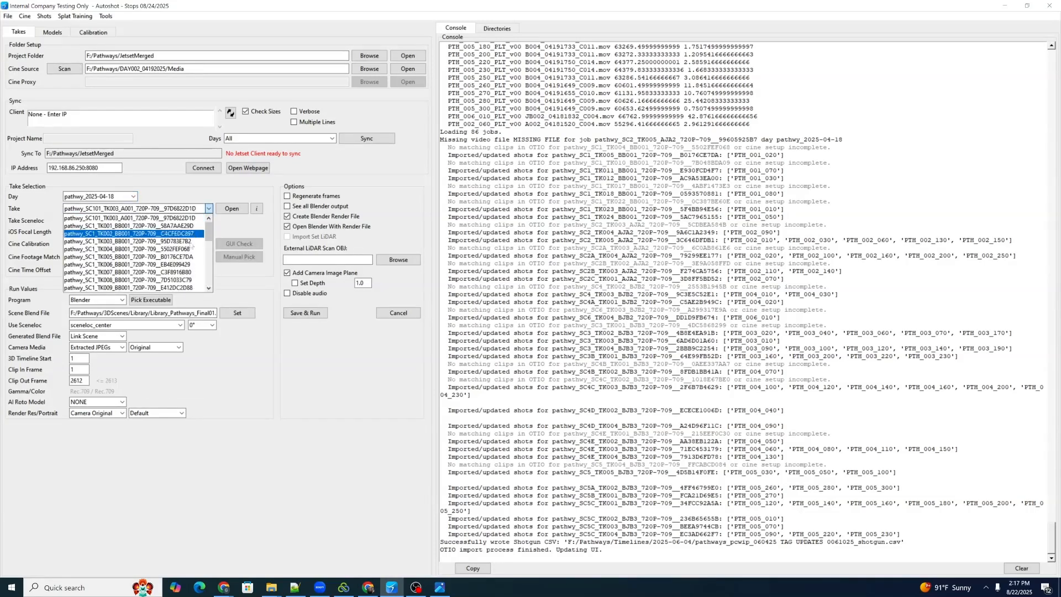
click(191, 257)
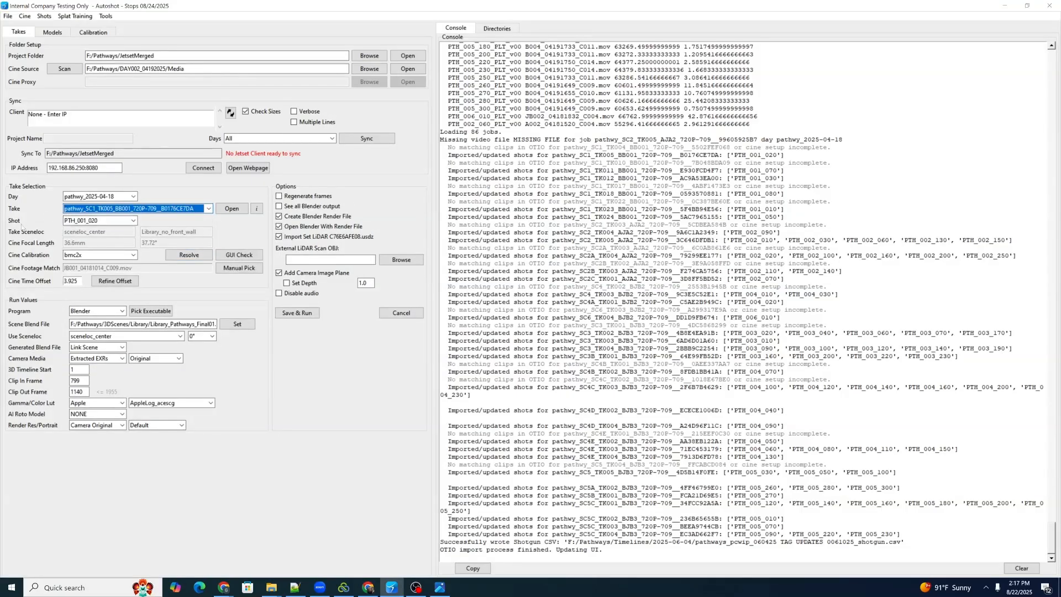
click(110, 221)
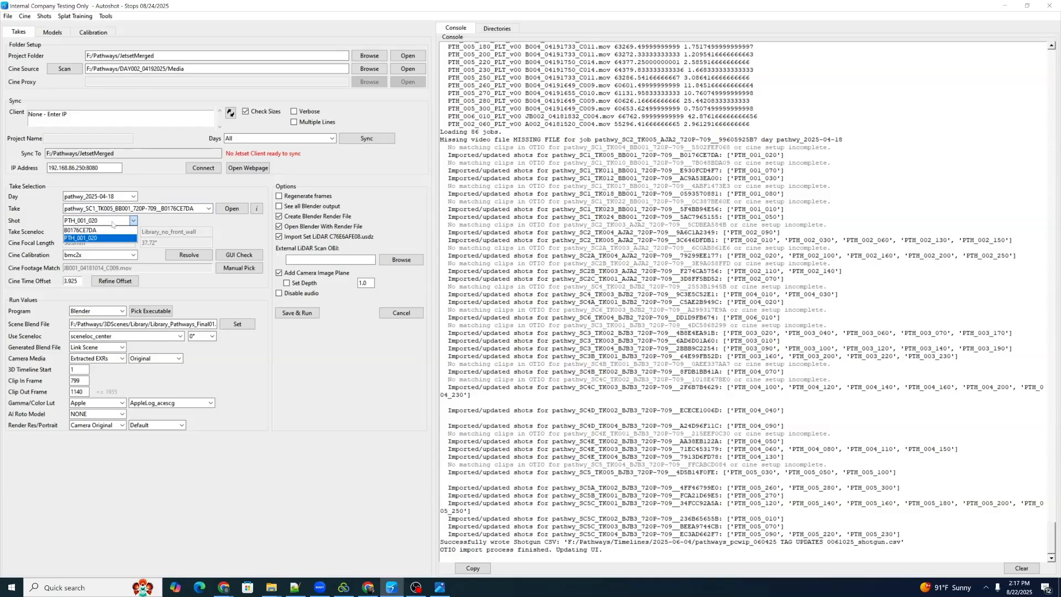
click(110, 224)
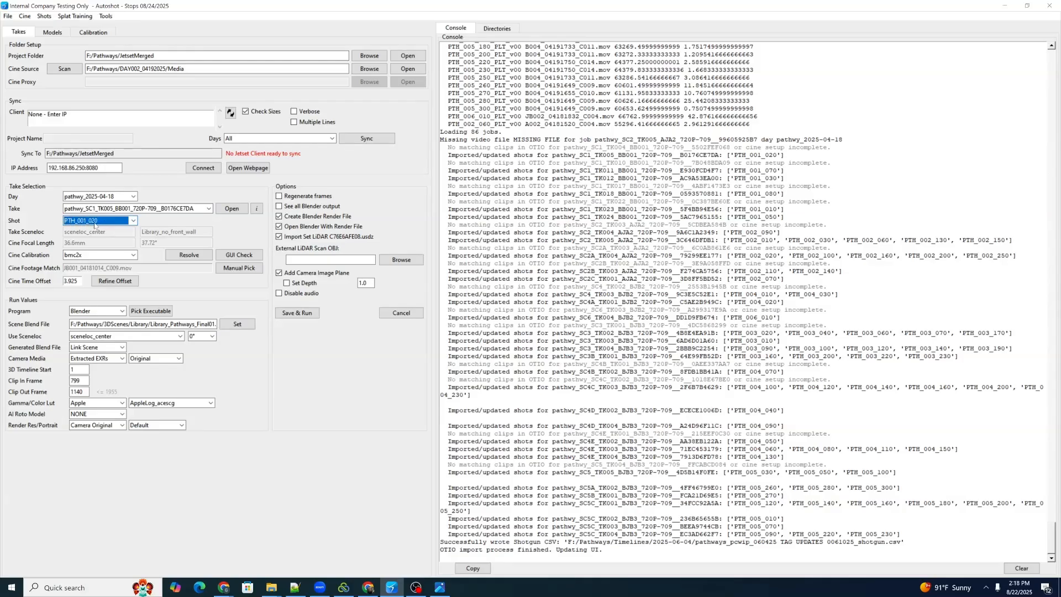
Step: Check the SC1 takes TK006 and TK008 for imported shots, and return to take TK005
click(151, 211)
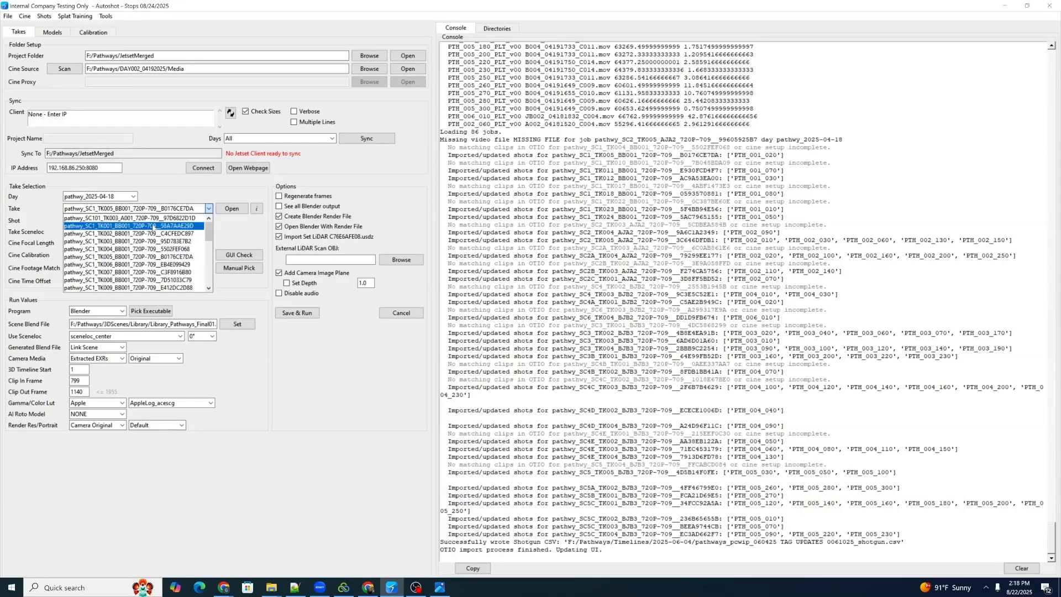
click(146, 266)
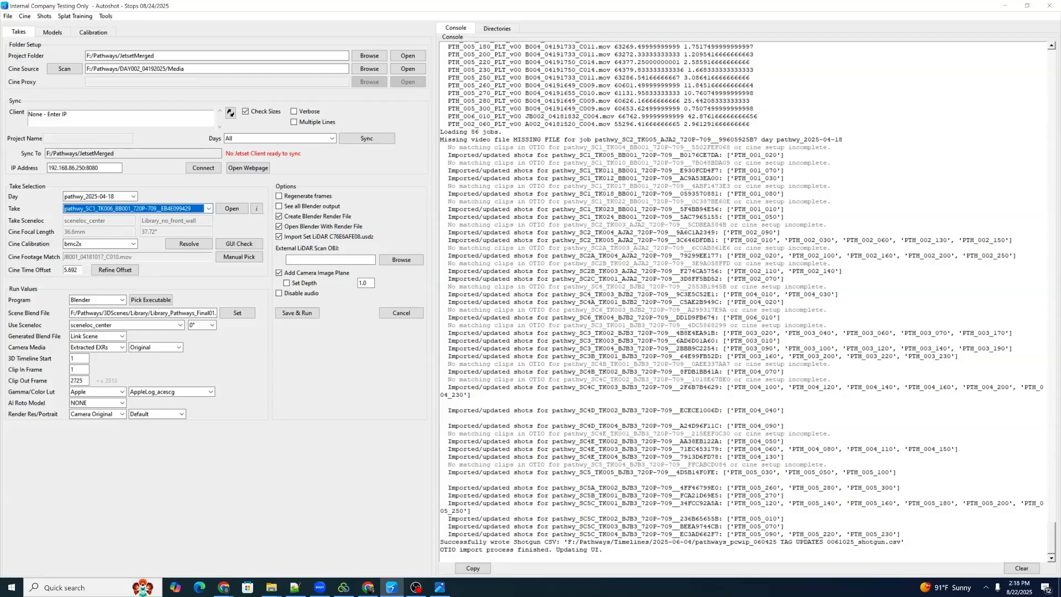
click(150, 211)
click(145, 280)
click(148, 211)
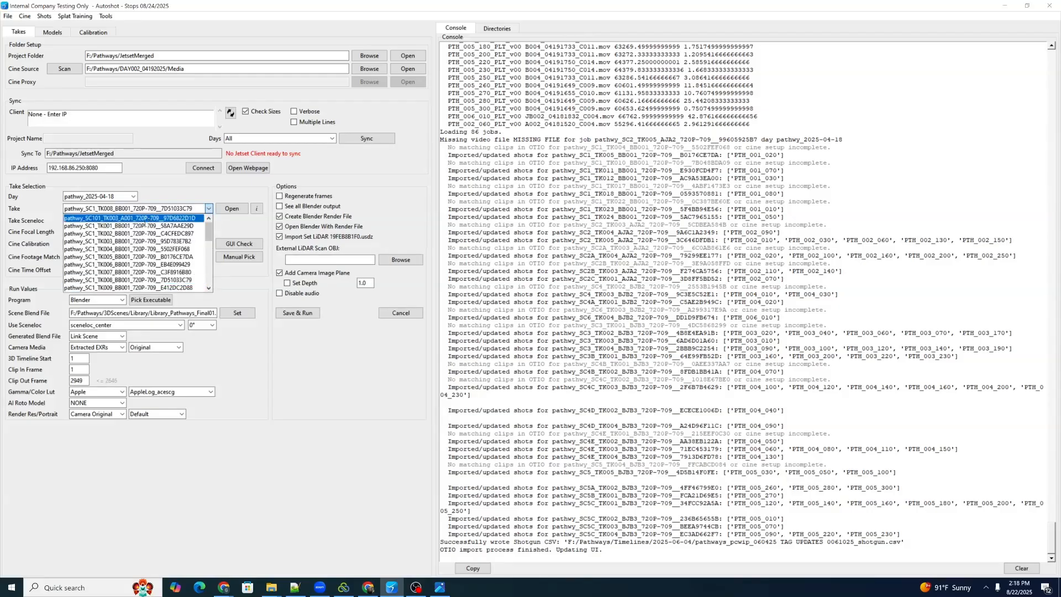
click(130, 256)
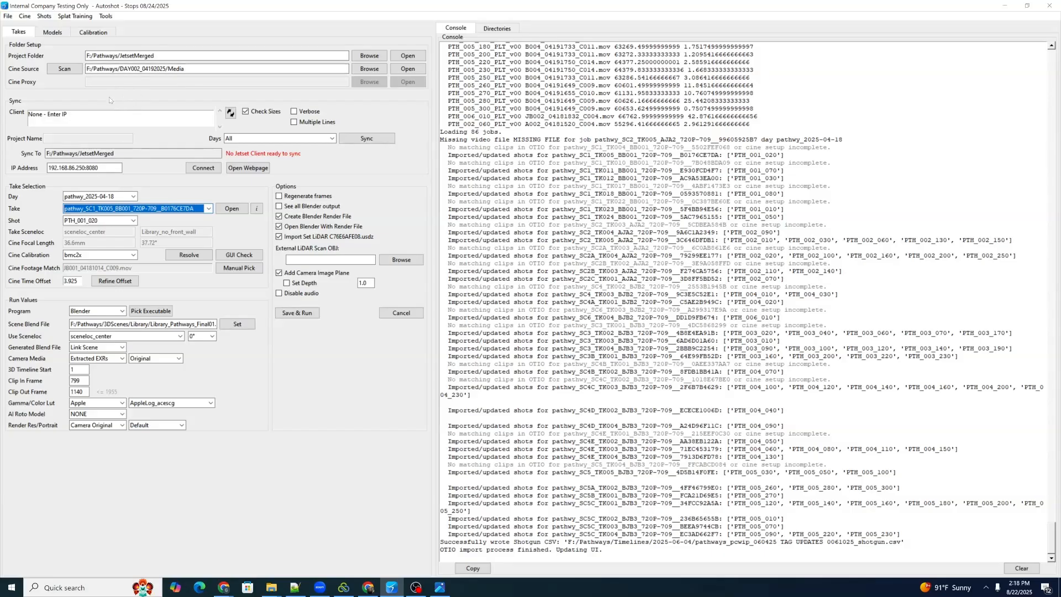
Step: Open Quick Render for the shots, widen its window and set the scope to Project
click(44, 16)
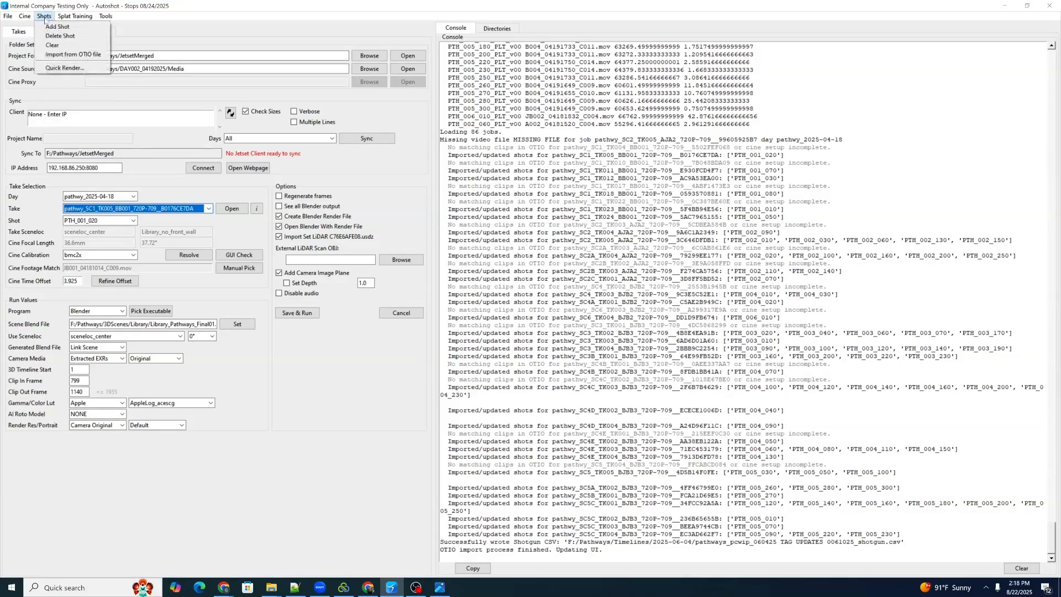
click(58, 68)
drag(603, 254, 510, 190)
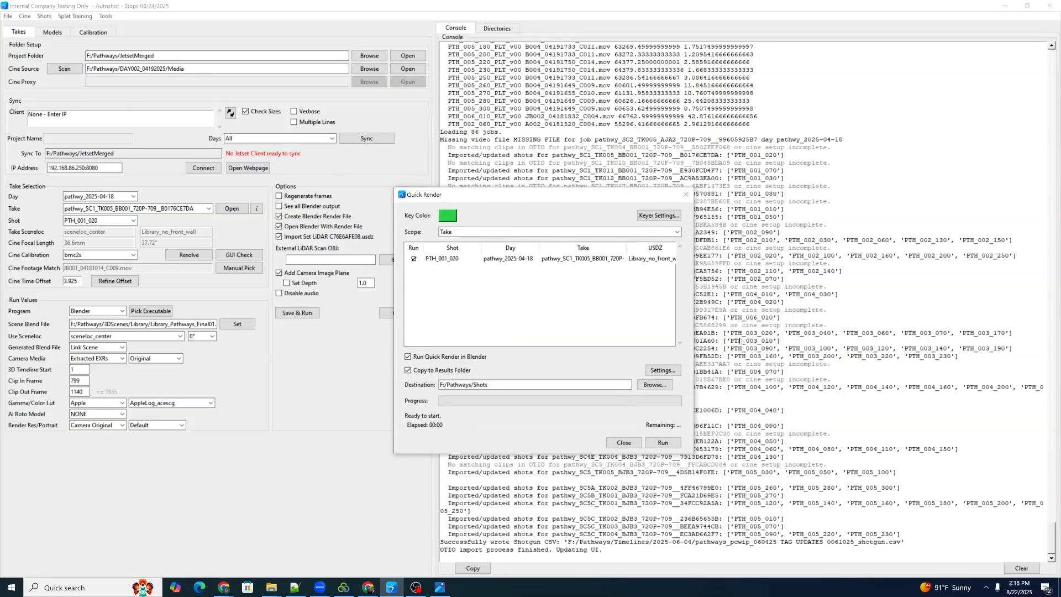
drag(690, 293, 803, 282)
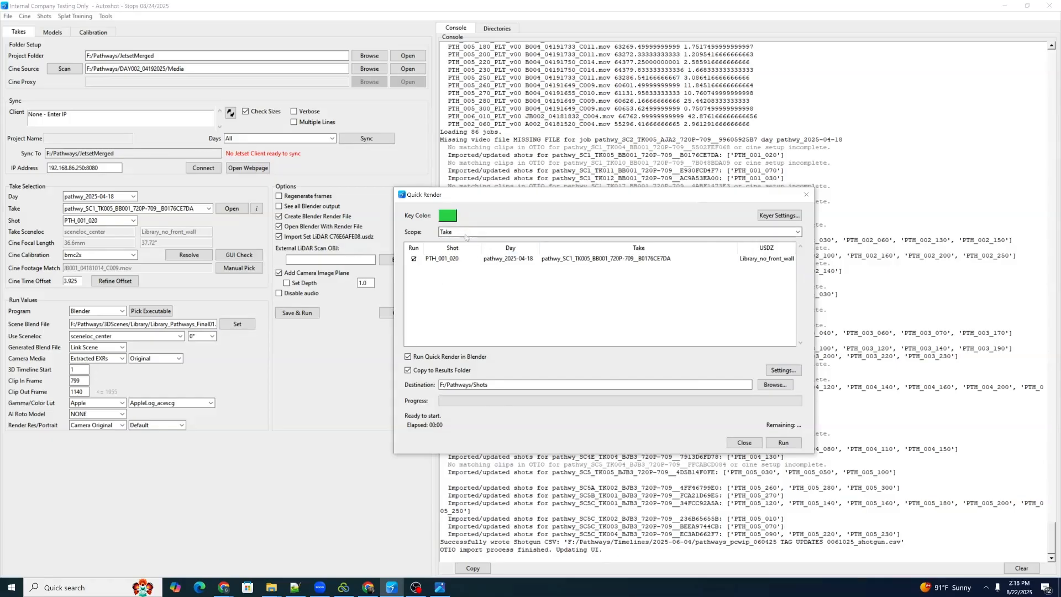
click(577, 233)
click(570, 257)
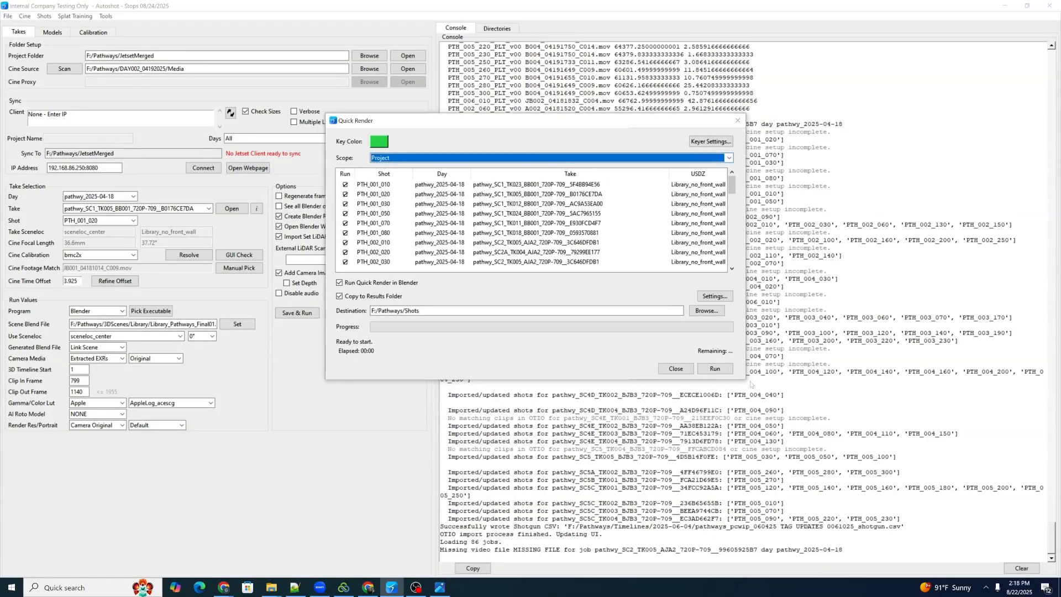
Step: Enlarge the Quick Render window and look through the project's whole shot list
drag(750, 383, 836, 496)
drag(820, 190, 806, 330)
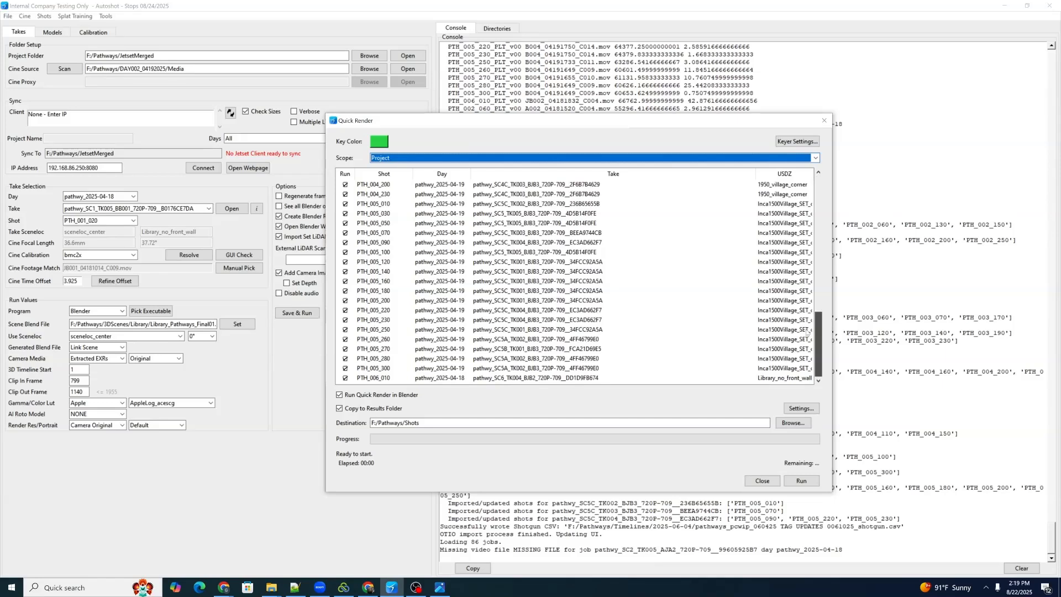
scroll(806, 332, up, 10)
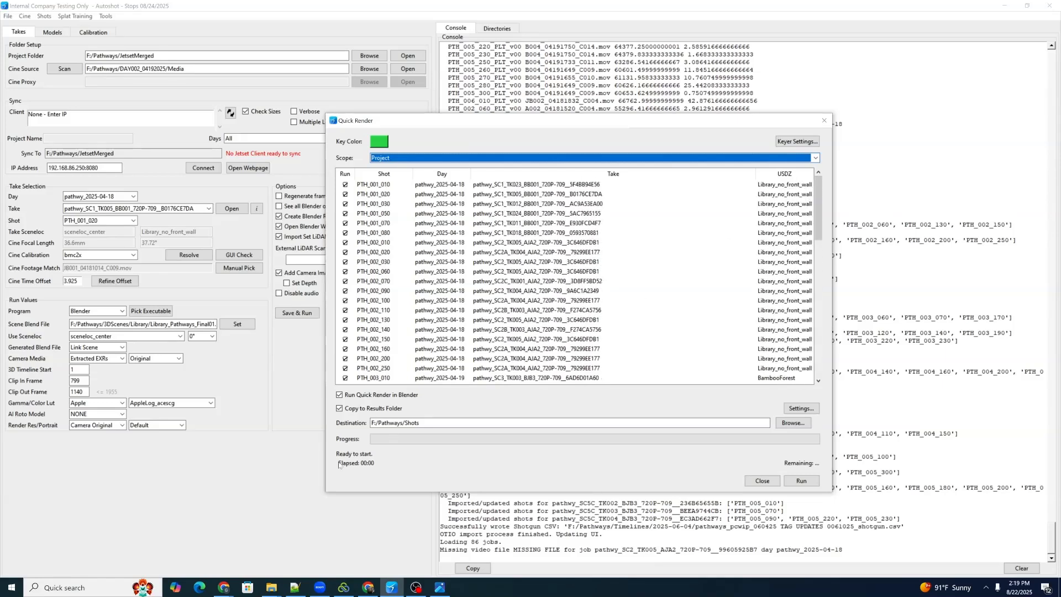
Step: In File Explorer, locate pathways_pcwip_060425 TAG UPDATES 0061025_shotgun.csv in the Timelines/2025-06-04 folder, and return to Quick Render in Autoshot
mouse_move(274, 589)
click(298, 535)
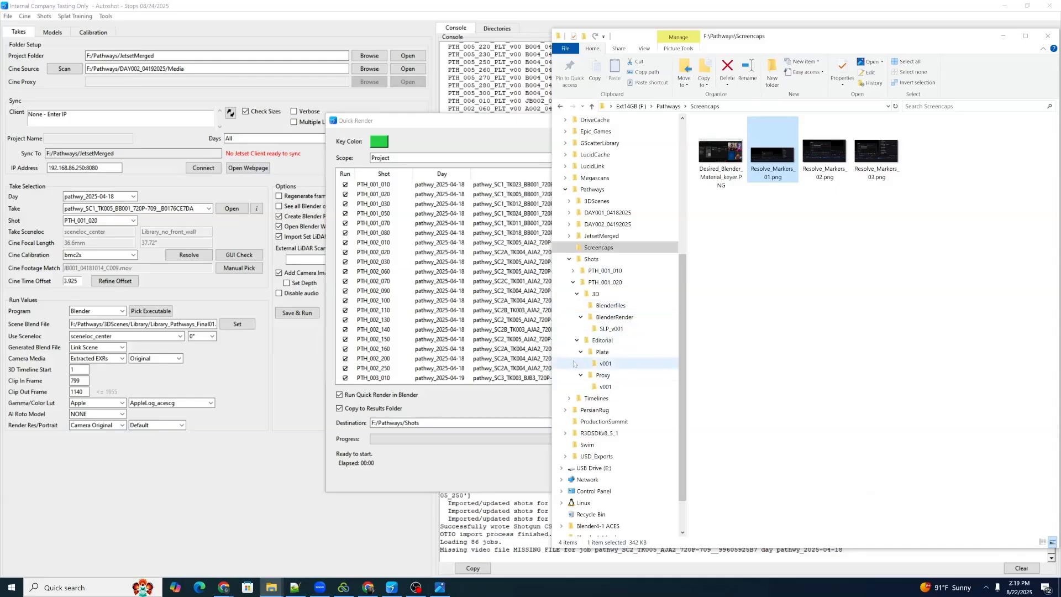
click(569, 399)
click(602, 409)
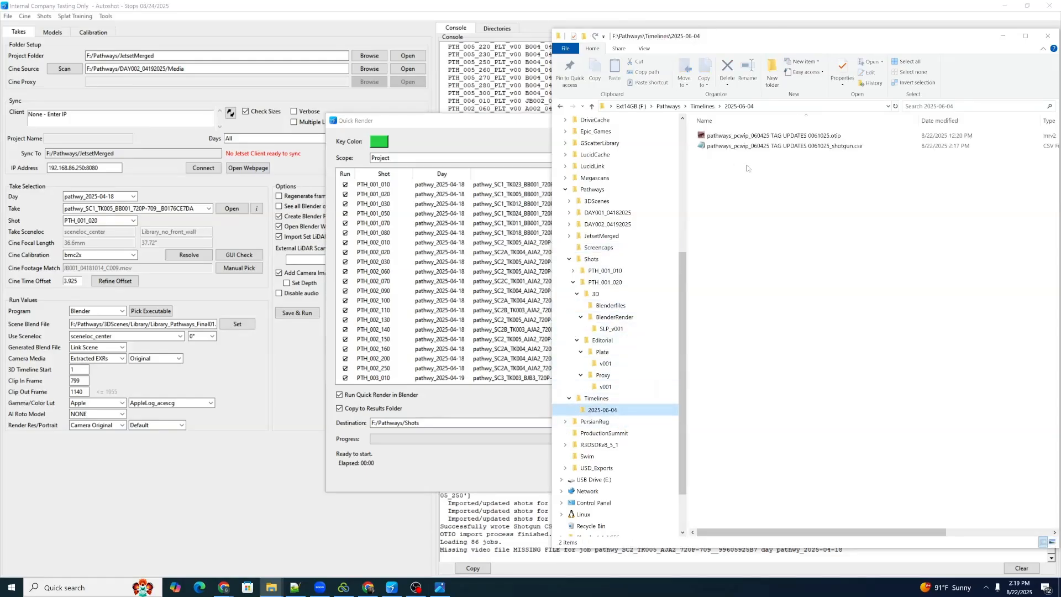
click(830, 147)
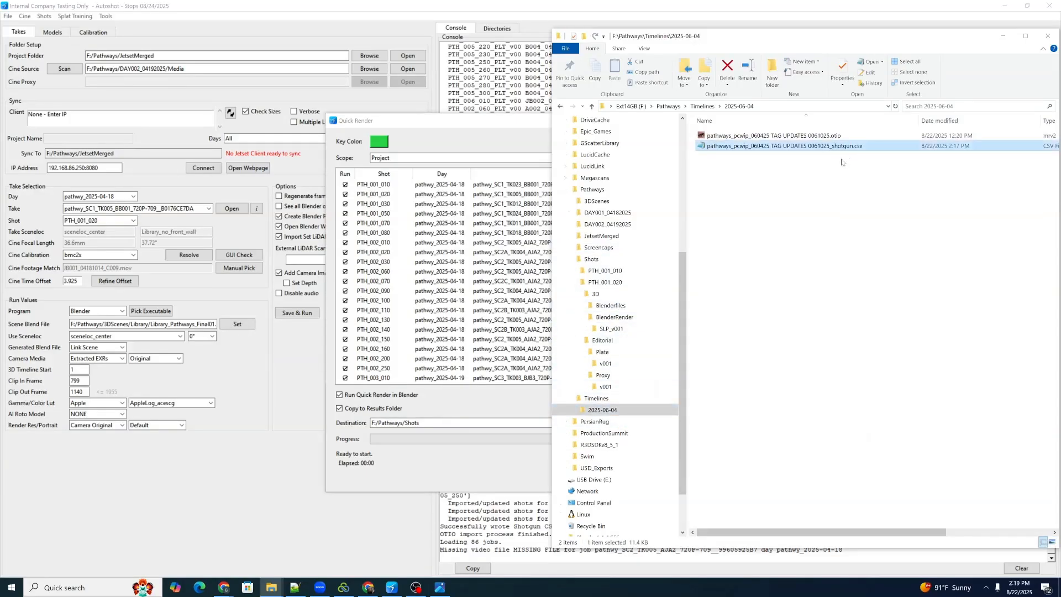
click(526, 133)
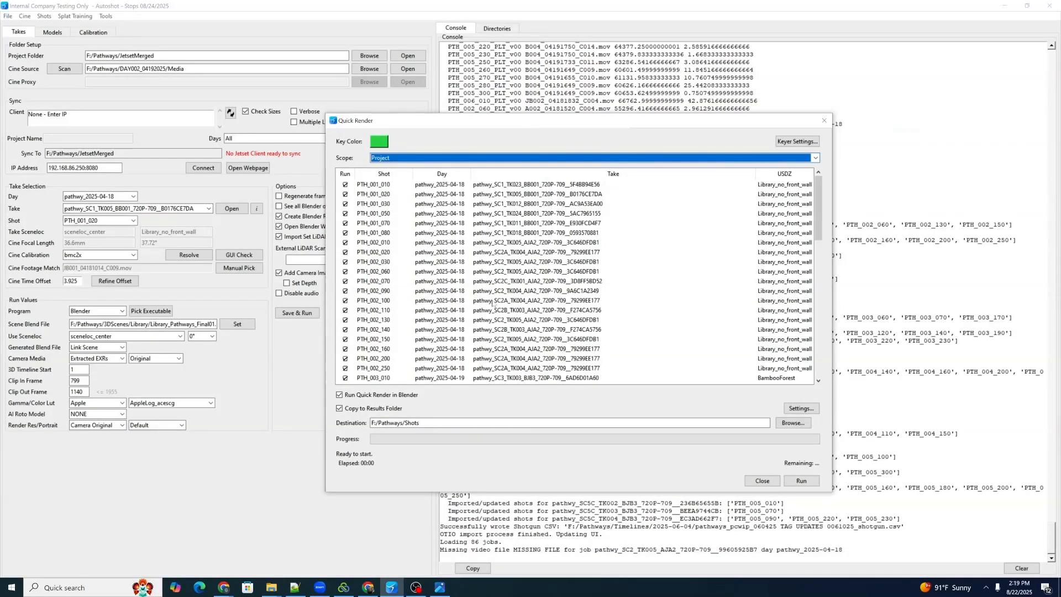
Step: Highlight shot PTH_001_020 and shot PTH_001_010 in the Quick Render list
mouse_move(818, 216)
mouse_down()
mouse_move(816, 290)
mouse_move(813, 201)
mouse_up()
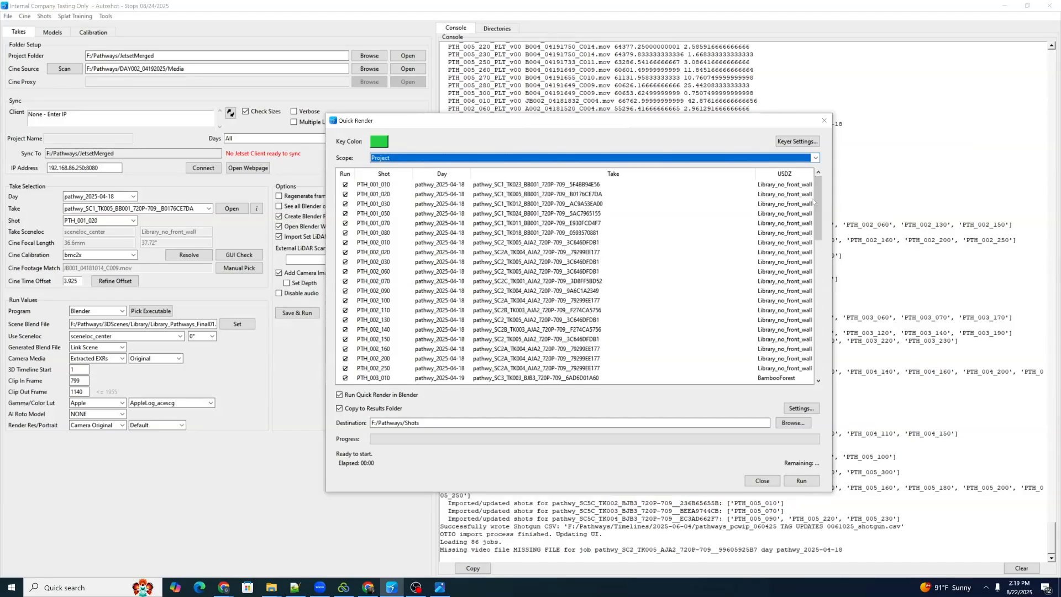
click(383, 194)
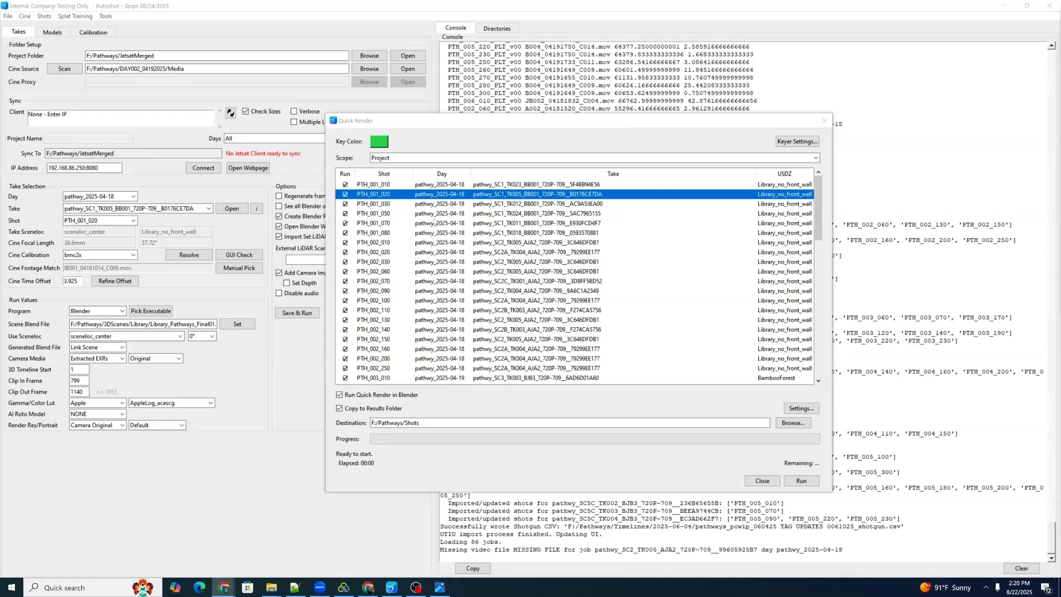
click(383, 185)
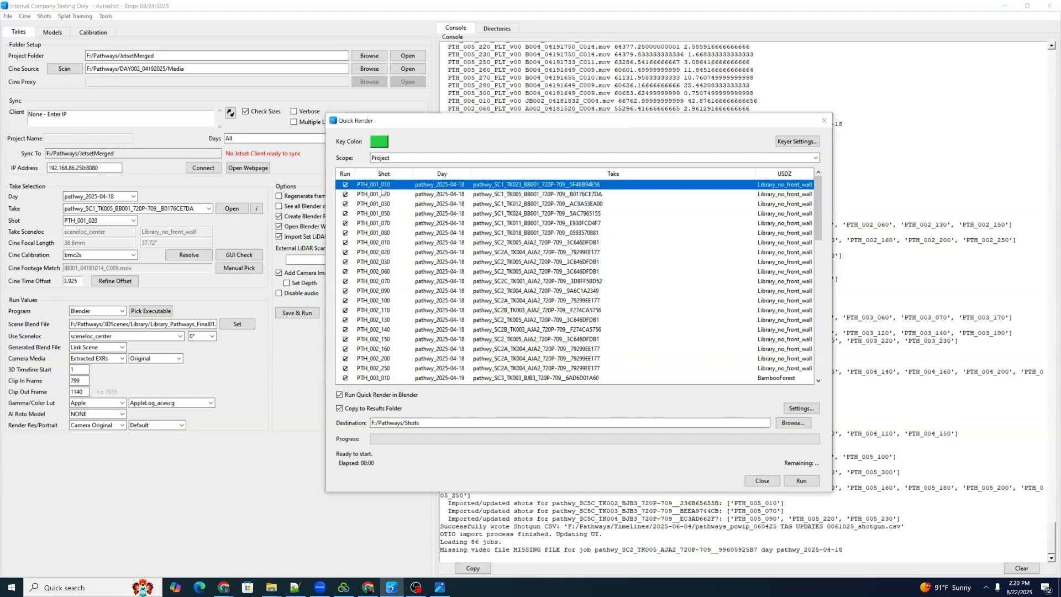
Step: Highlight shot PTH_001_020, set the Quick Render scope to Take, and close the Quick Render window
click(411, 197)
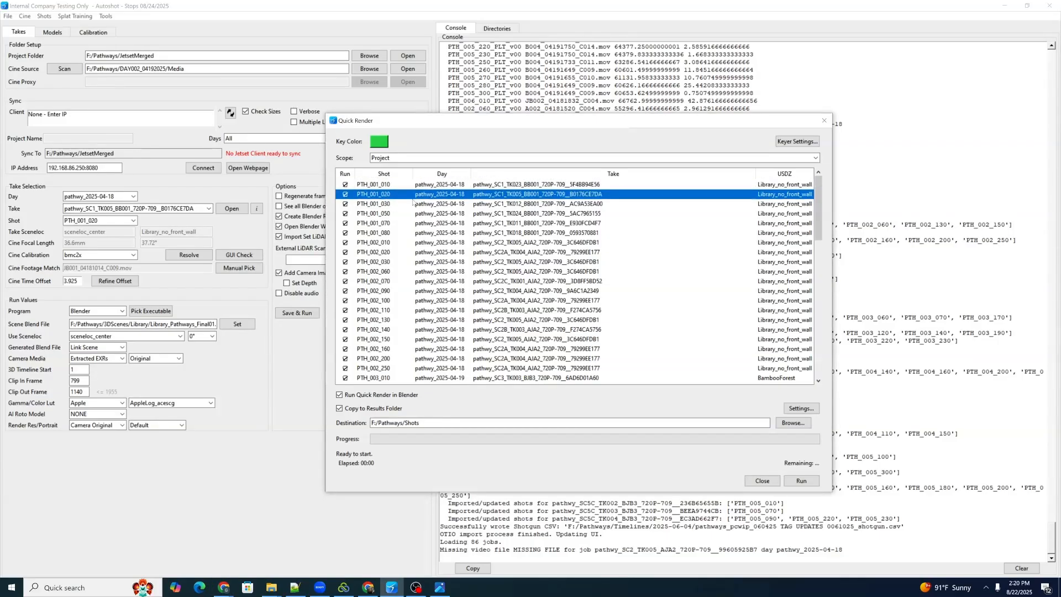
click(404, 158)
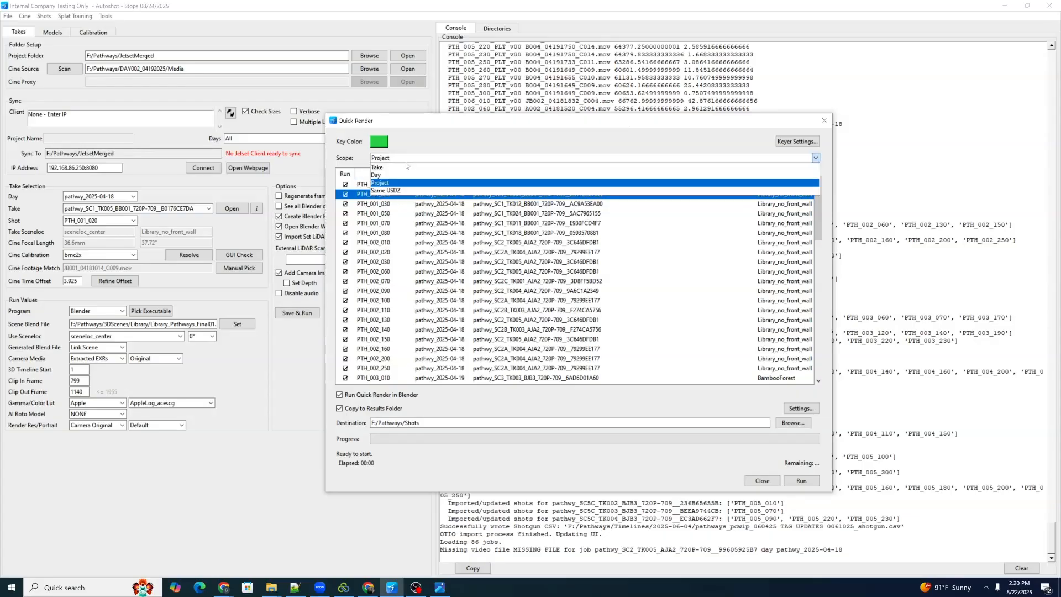
click(404, 167)
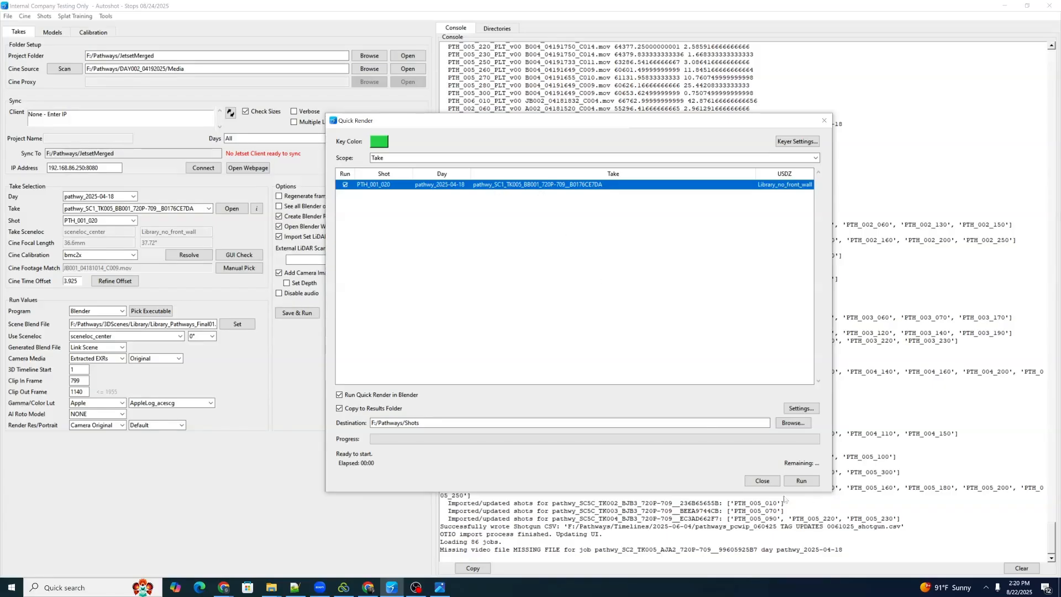
click(762, 481)
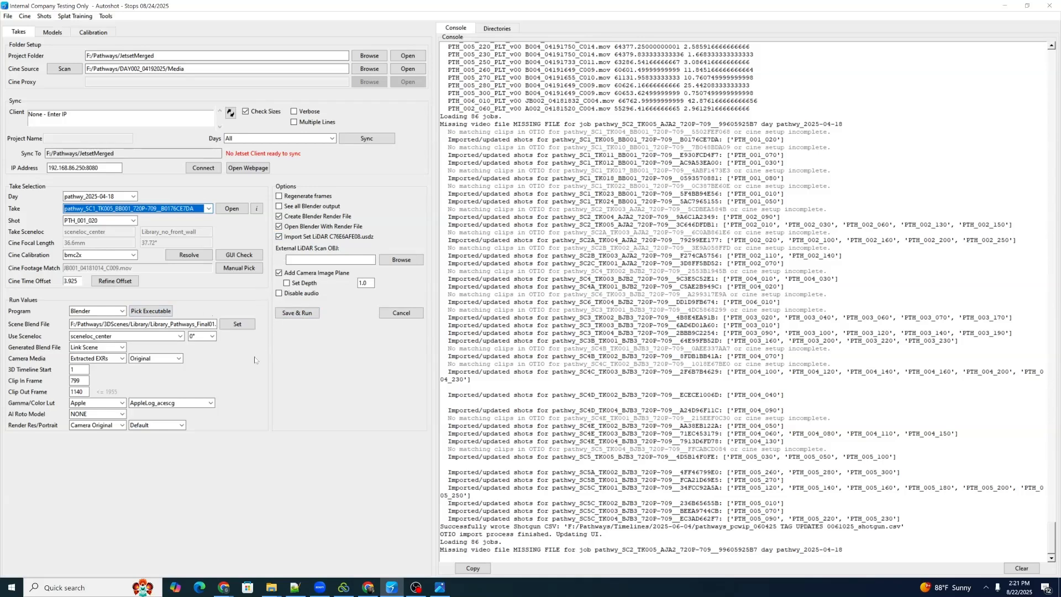
click(238, 324)
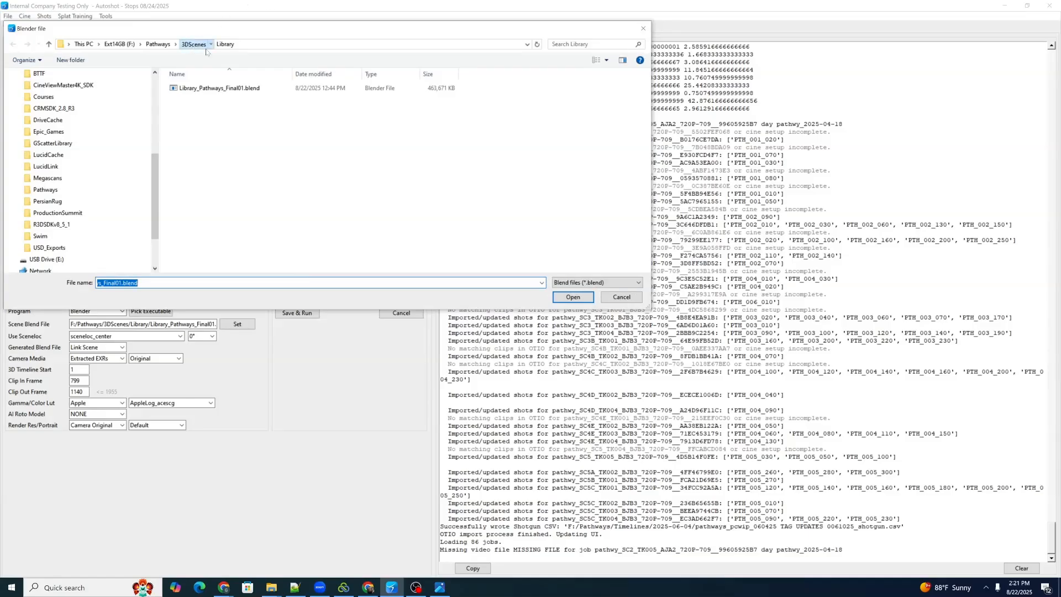
click(202, 46)
click(622, 298)
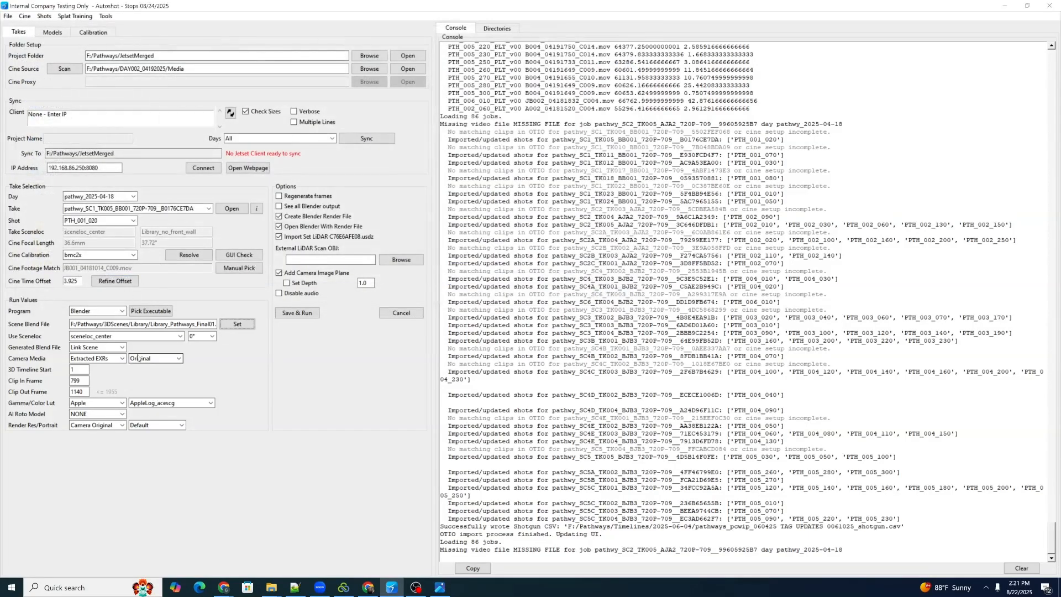
Step: Set the scene blend file to Library_Pathways_Final01.blend from the Pathways/3DScenes/Library folder
click(238, 324)
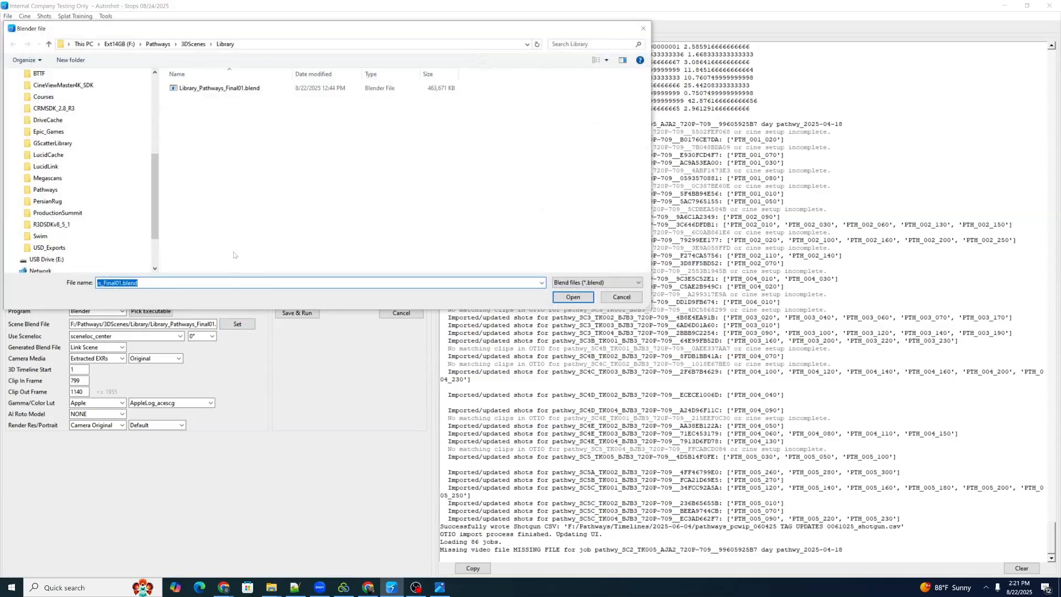
click(219, 89)
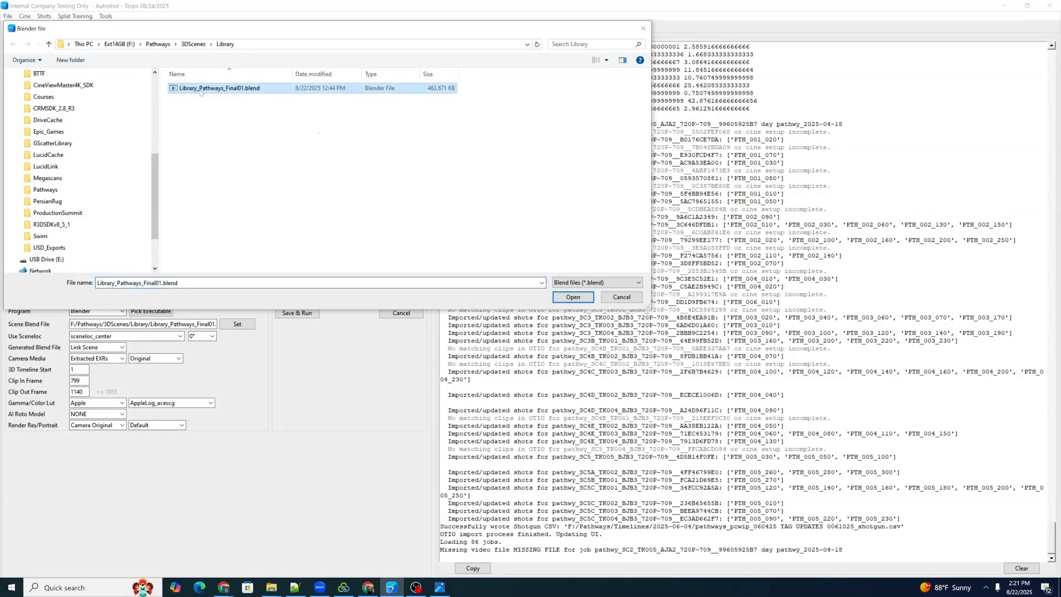
click(573, 298)
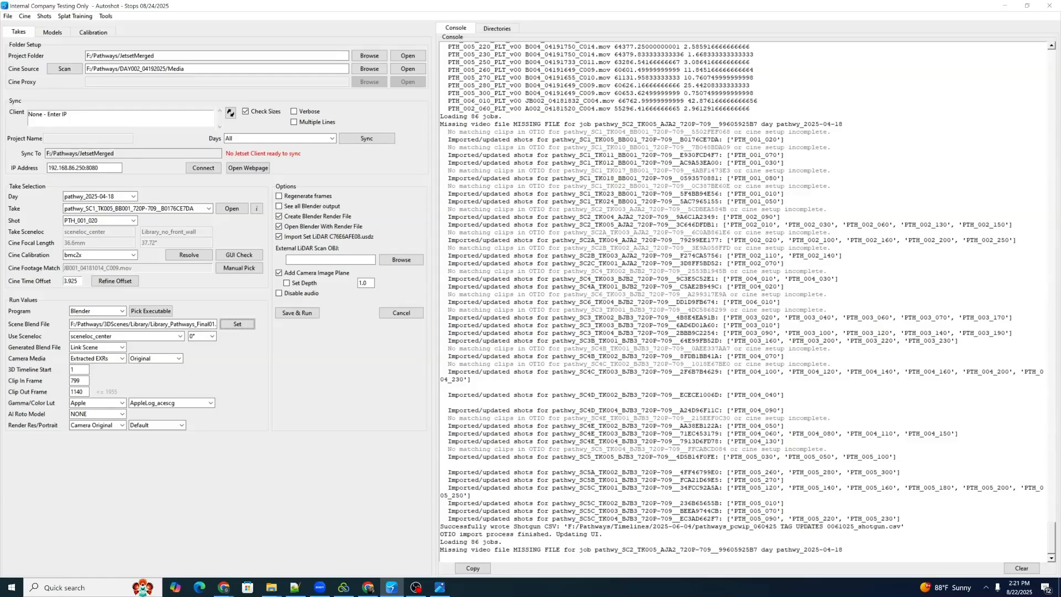
Step: Choose sceneloc_center as the scene locator and Link Scene as the generated blend file type
click(115, 336)
click(180, 336)
click(154, 358)
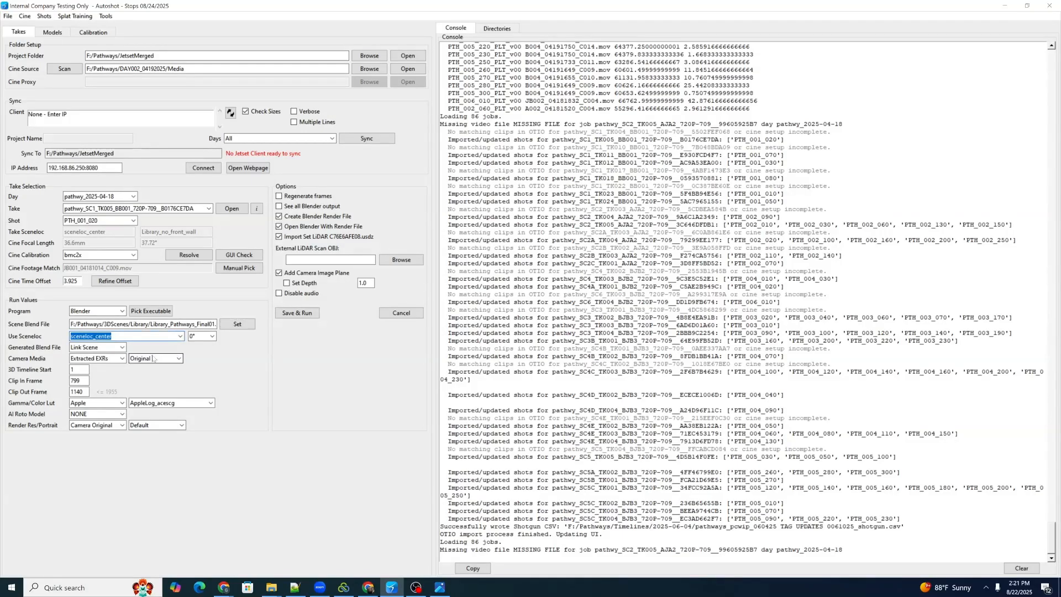
click(122, 348)
click(121, 364)
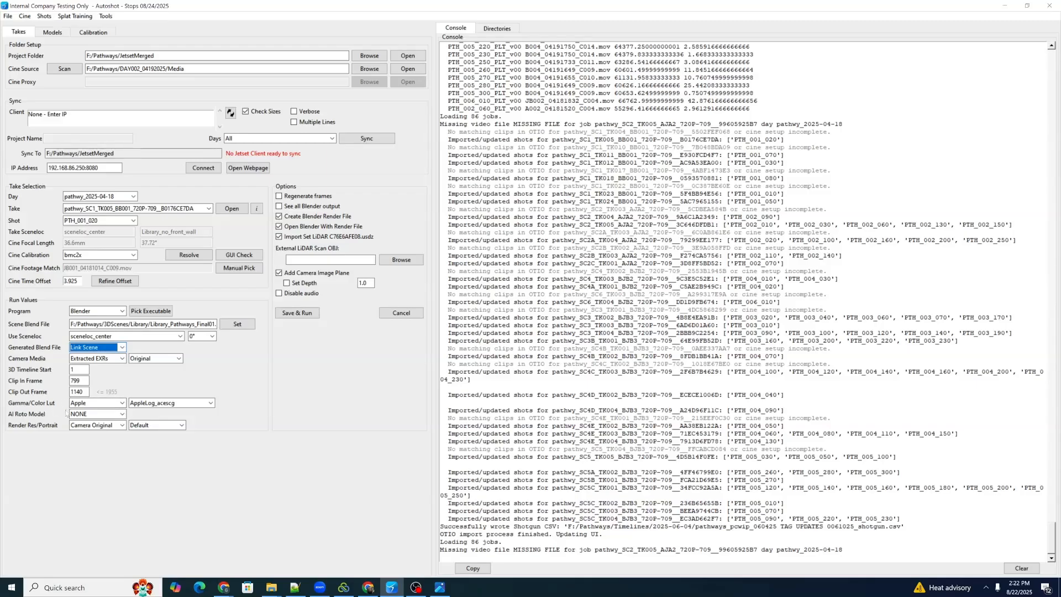
Step: Set the gamma and color LUT to the Apple category with the AppleLog_acescg LUT
click(122, 406)
click(122, 405)
click(121, 404)
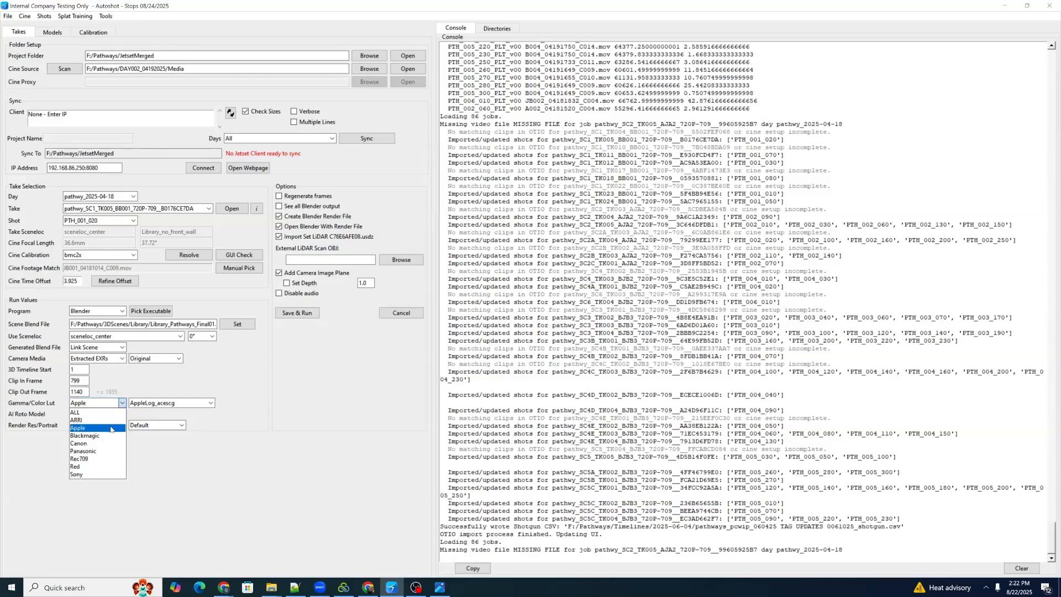
click(112, 430)
click(191, 403)
click(210, 404)
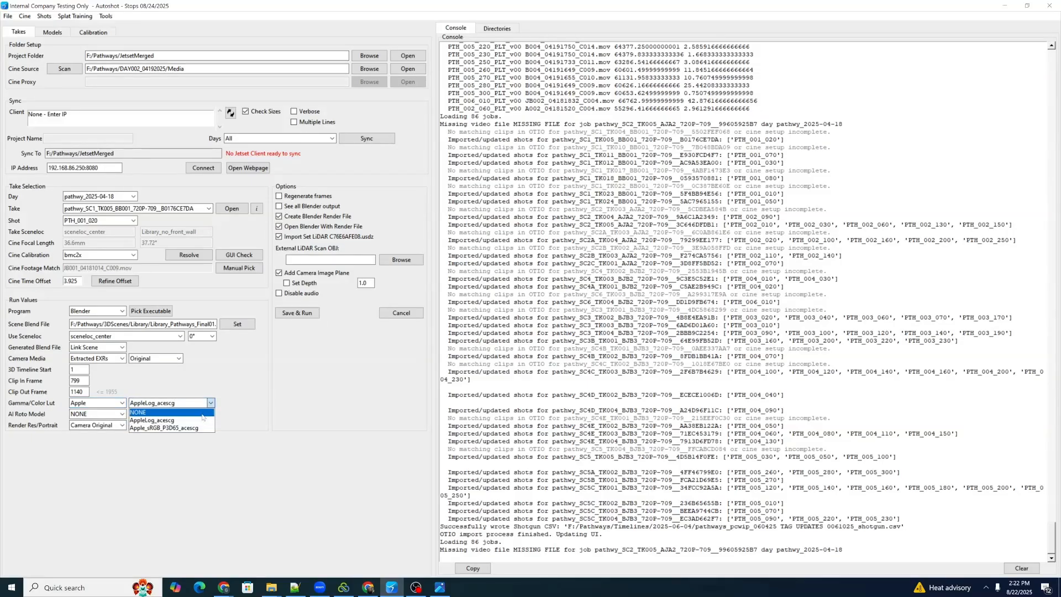
click(204, 420)
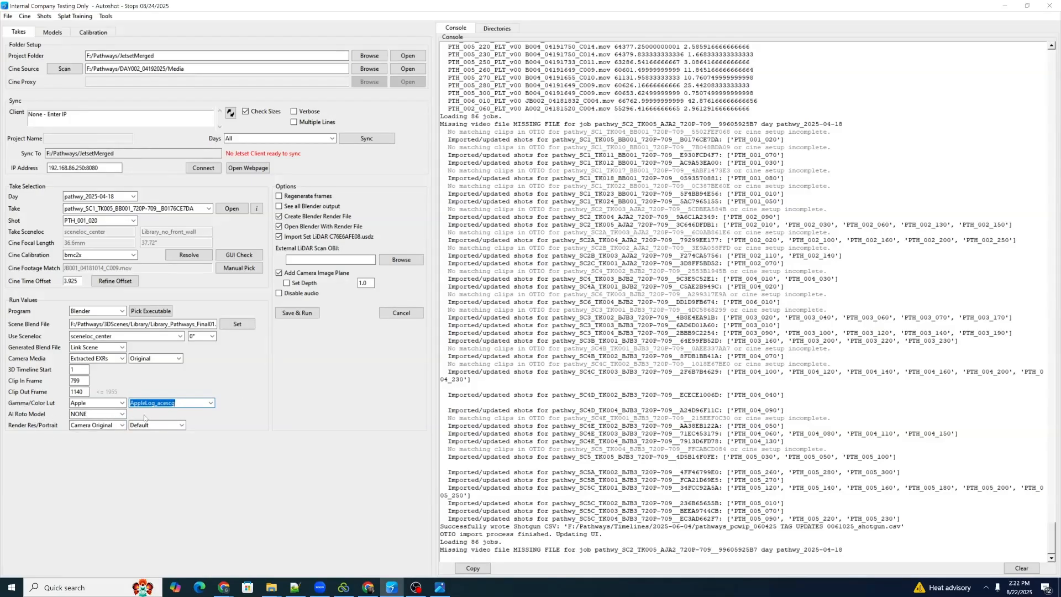
Step: Enable the Set Depth option for the camera image plane
click(287, 284)
click(287, 283)
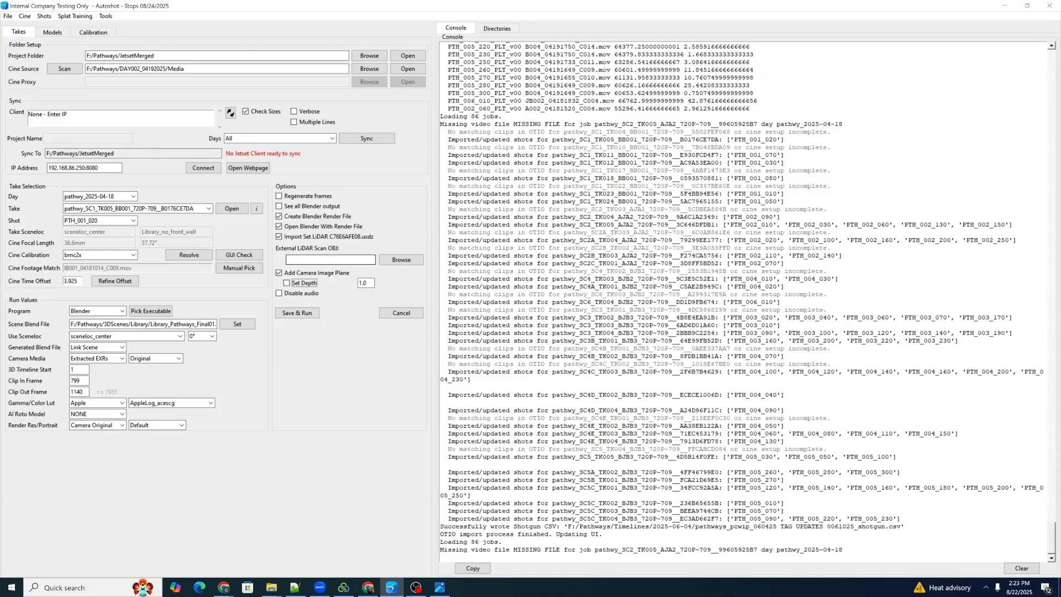
click(286, 283)
Step: Open Quick Render again and select F:/Pathways/Shots as the destination folder for the results
click(44, 16)
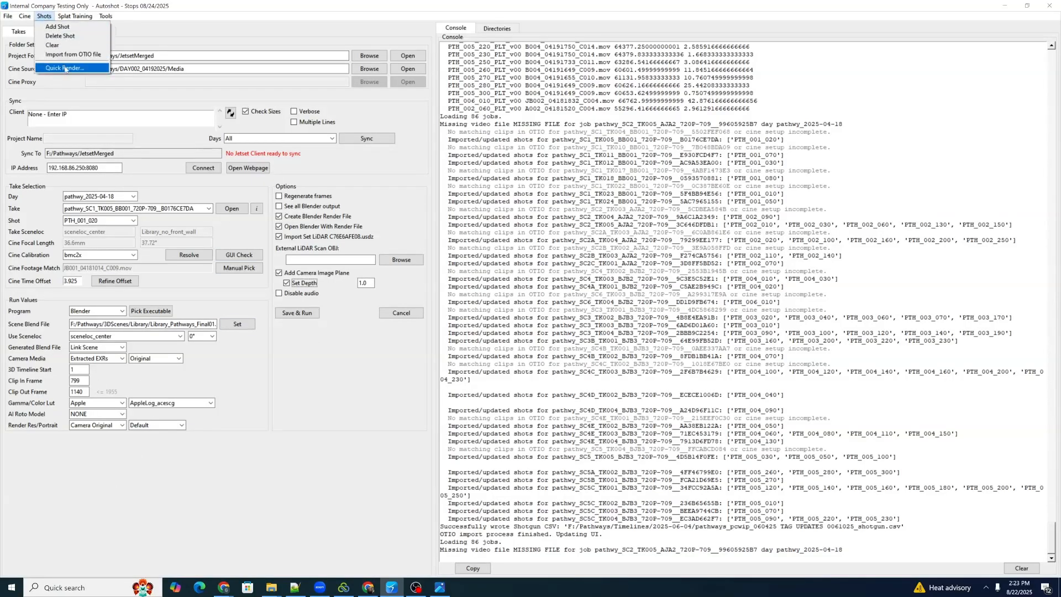
click(64, 67)
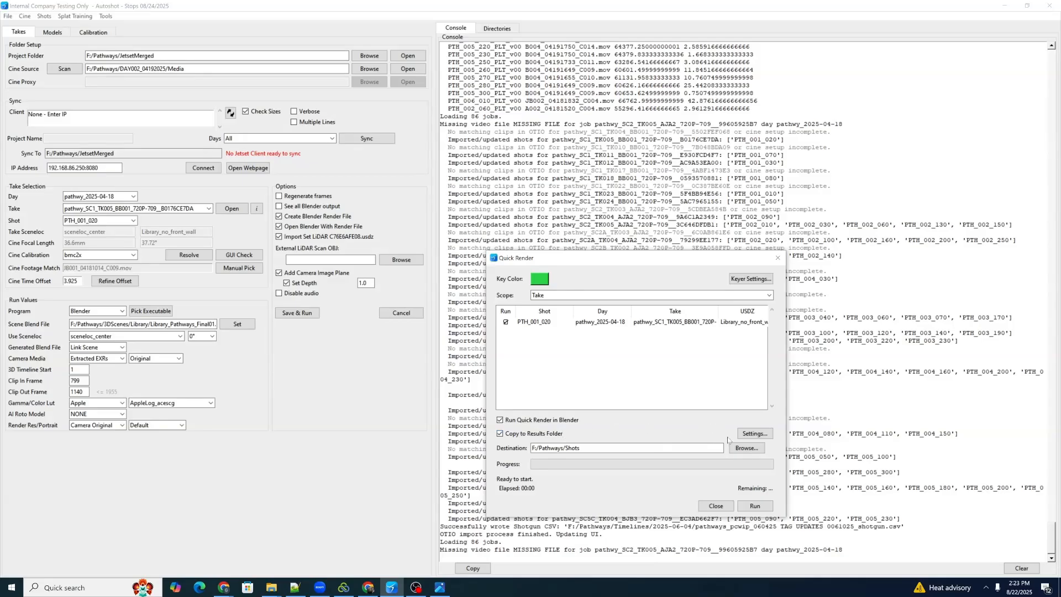
click(747, 448)
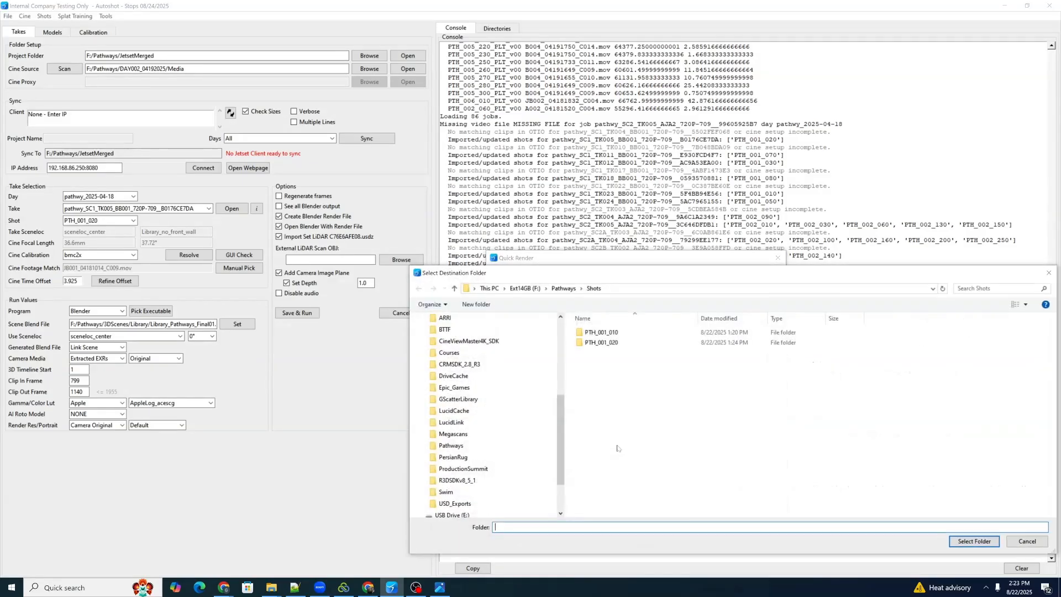
click(967, 541)
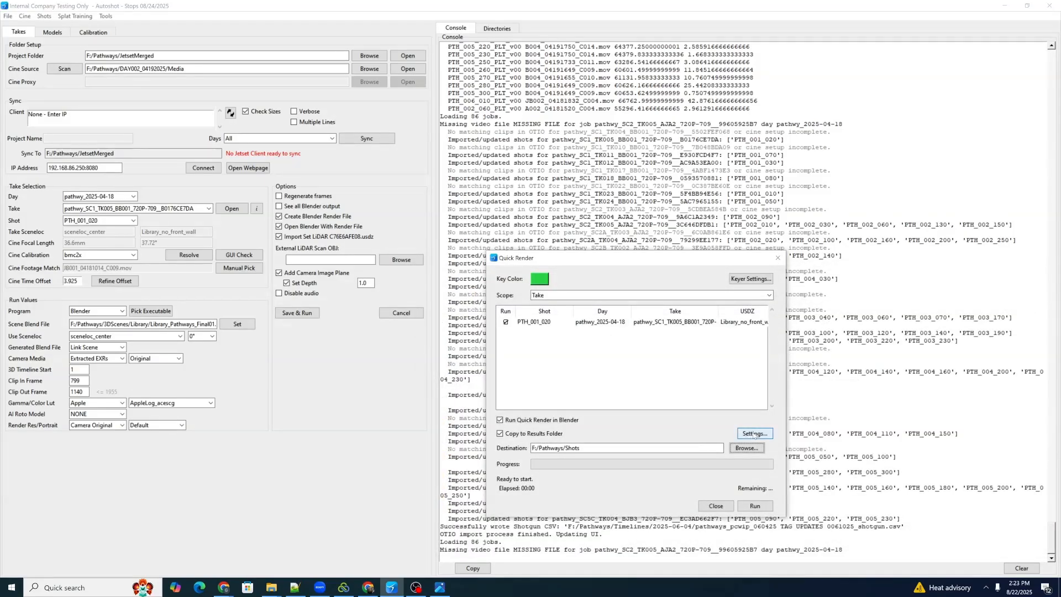
Step: Review the $SHOT path templates in the copy results settings without changing them, and run Quick Render for shot PTH_001_020
click(754, 434)
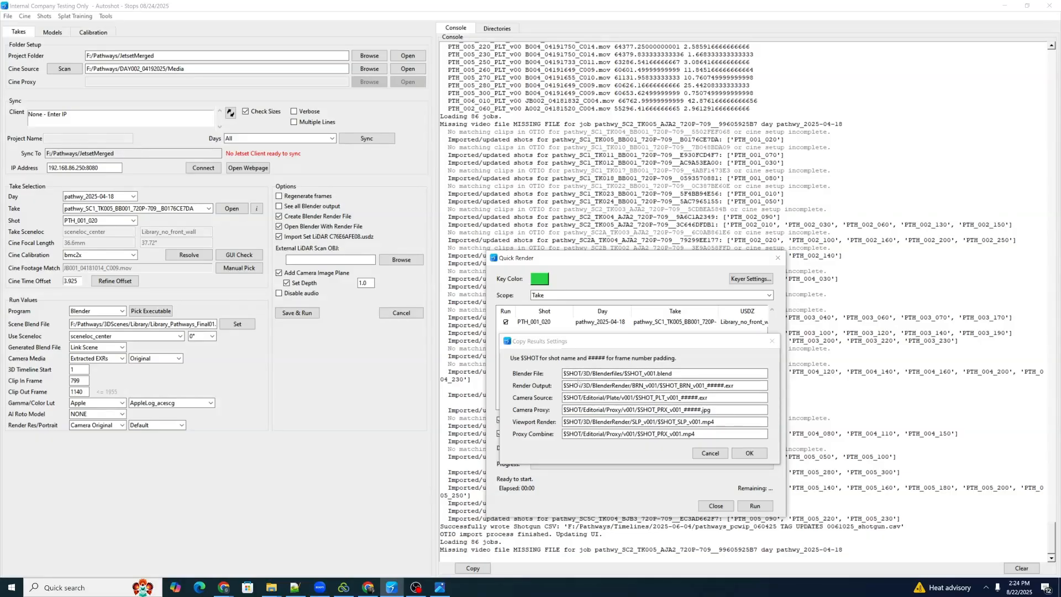
drag(581, 374, 566, 373)
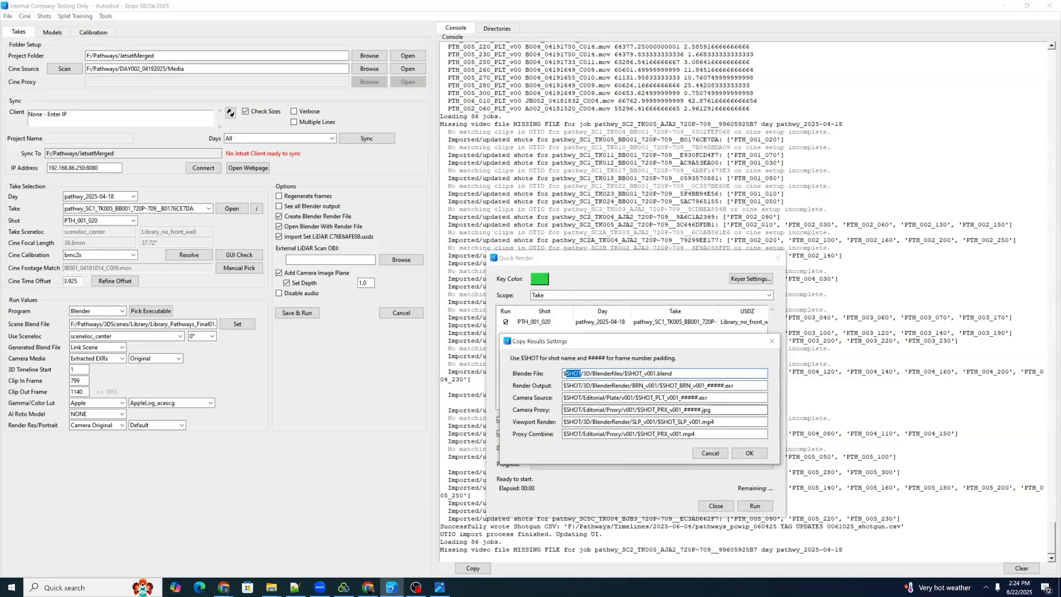
click(713, 452)
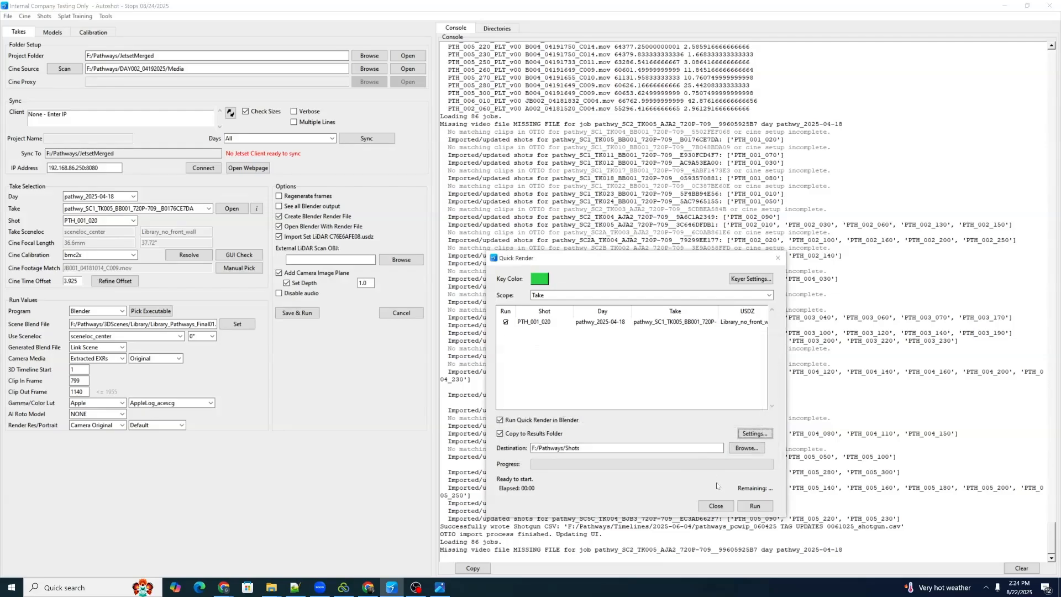
click(754, 506)
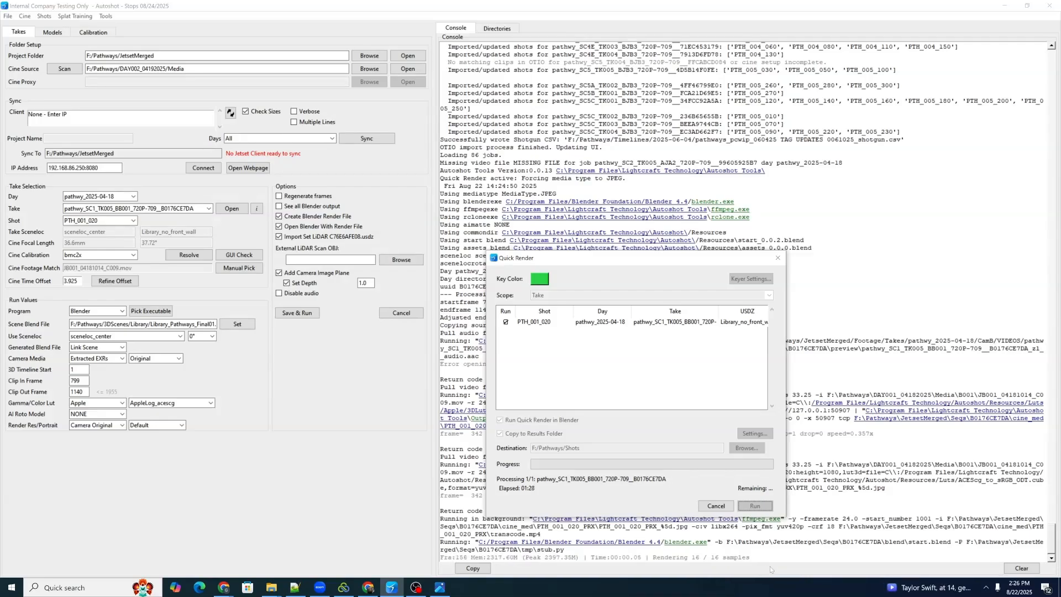
Step: In the opened PTH_001_020 Blender scene, scrub the timeline to frame 164 to check the camera move
scroll(499, 551, down, 3)
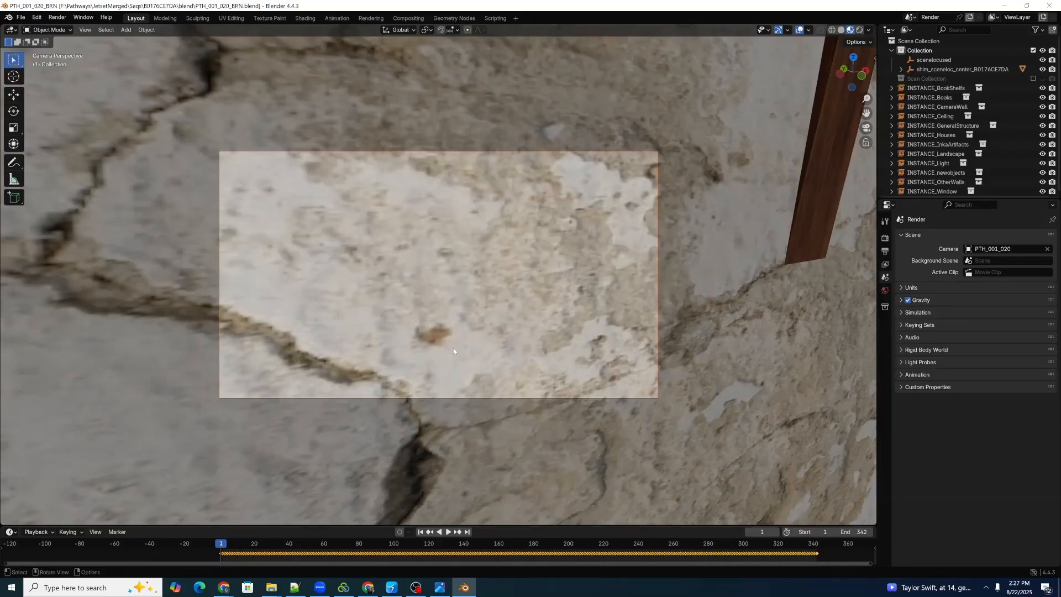
drag(326, 549, 505, 554)
Step: In File Explorer, browse to Pathways/Shots/PTH_001_020/3D/BlenderRender and open the SLP_v001 folder
click(272, 587)
click(305, 553)
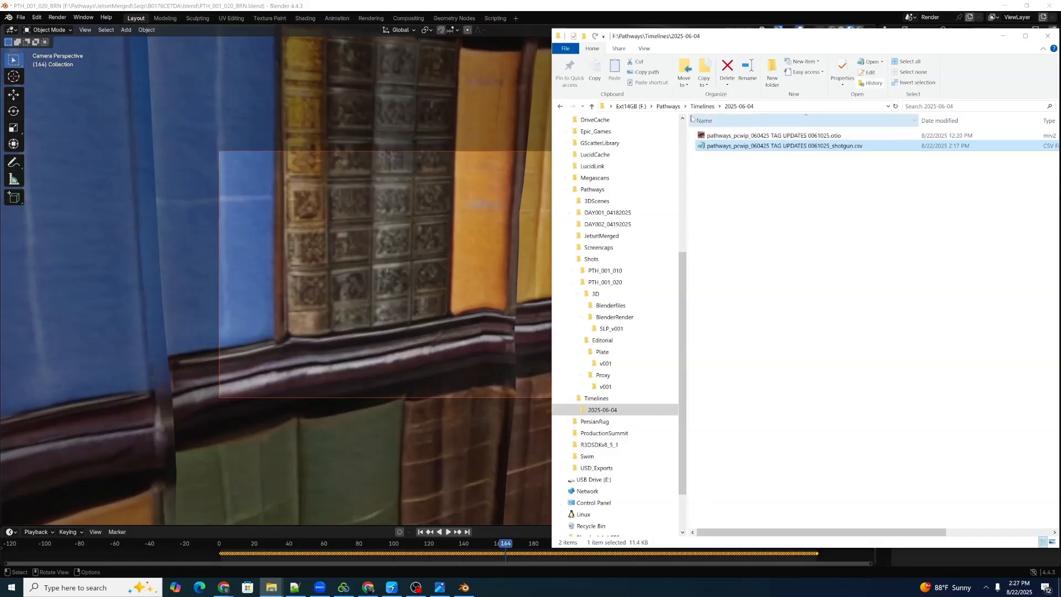
click(669, 106)
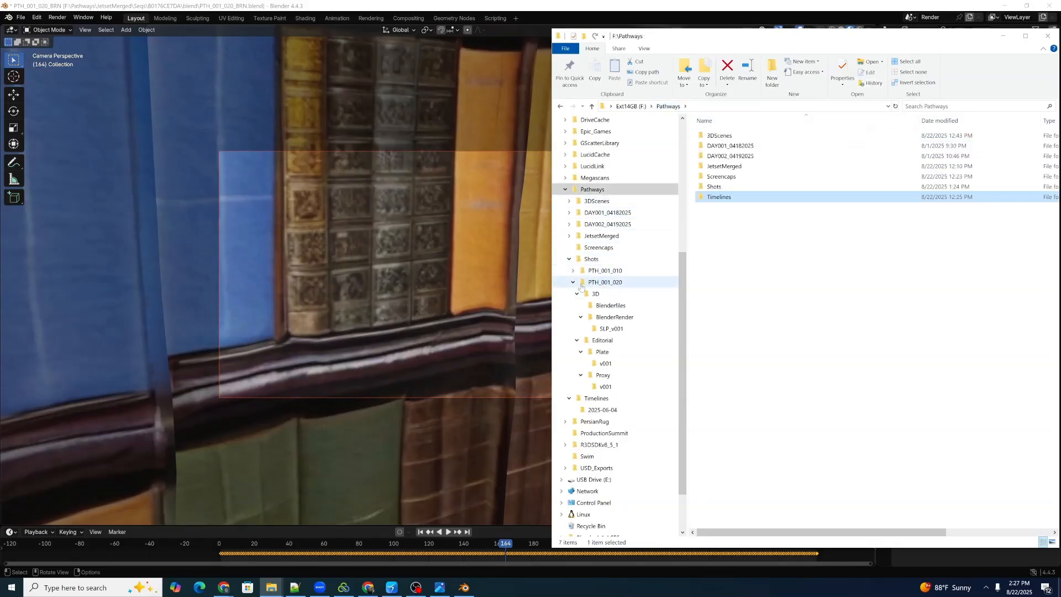
click(574, 282)
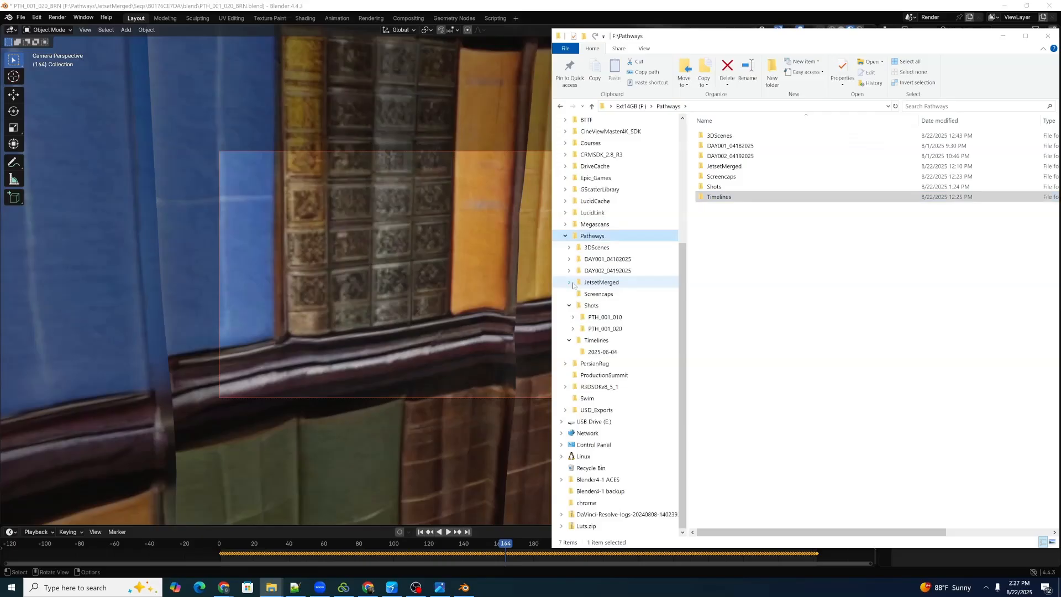
click(570, 341)
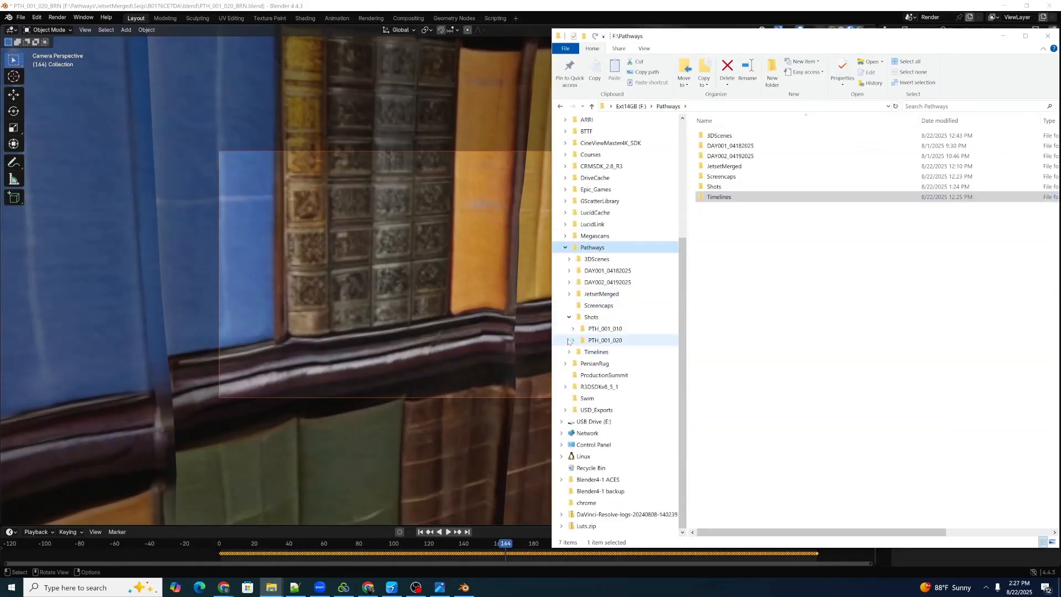
click(571, 340)
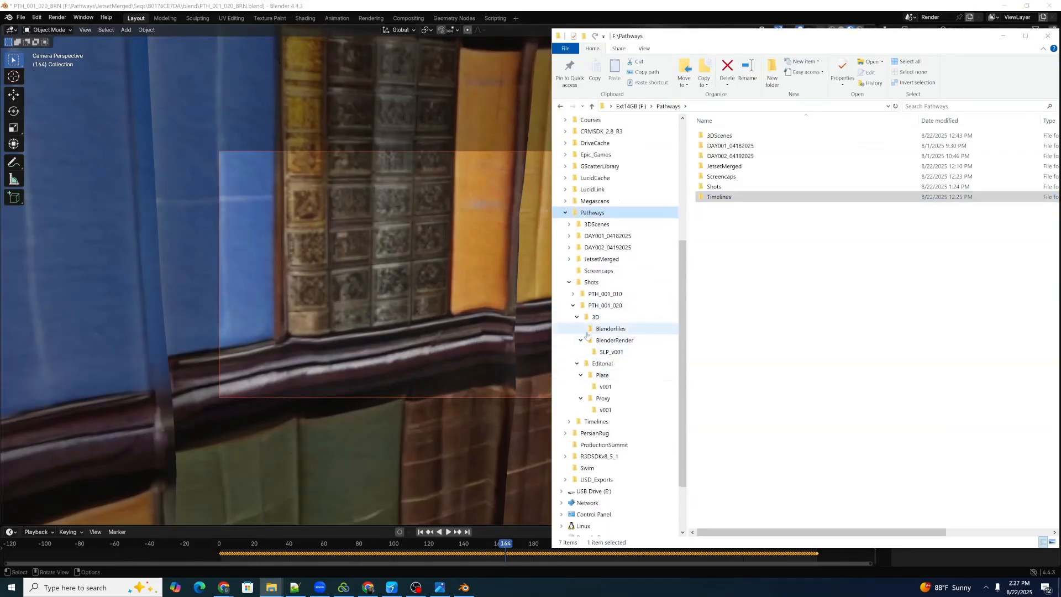
click(608, 340)
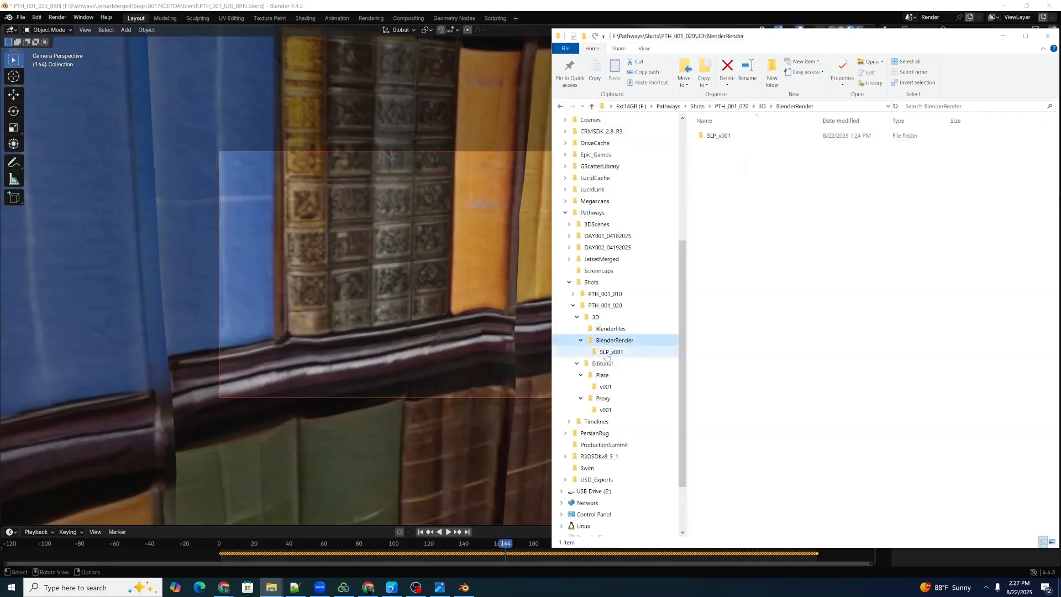
click(610, 351)
Step: Play the rendered PTH_001_020_SLP_v001.mp4 to check the composite, and close the player
click(713, 148)
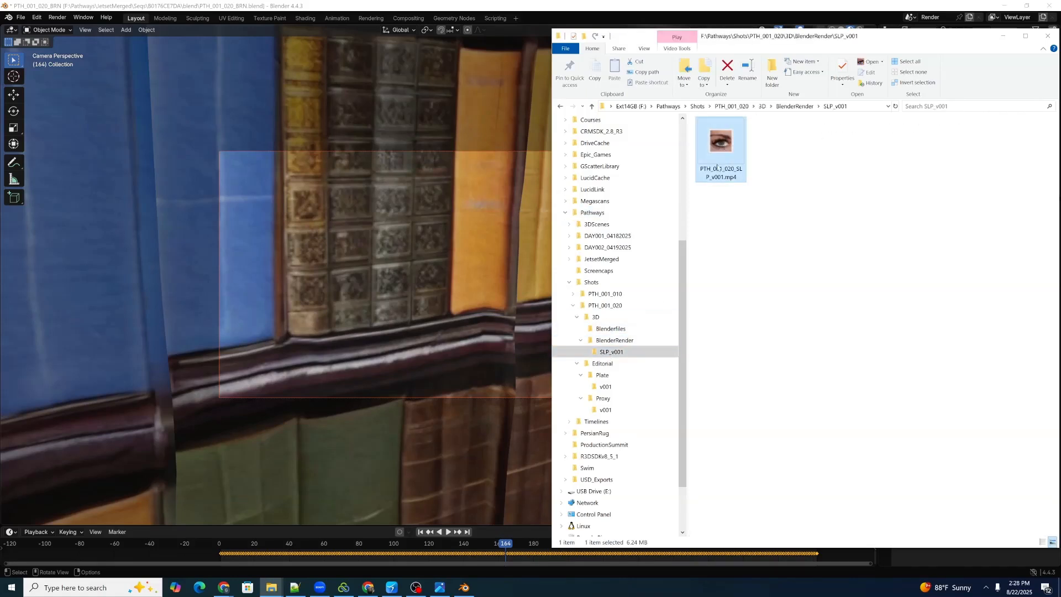
click(719, 209)
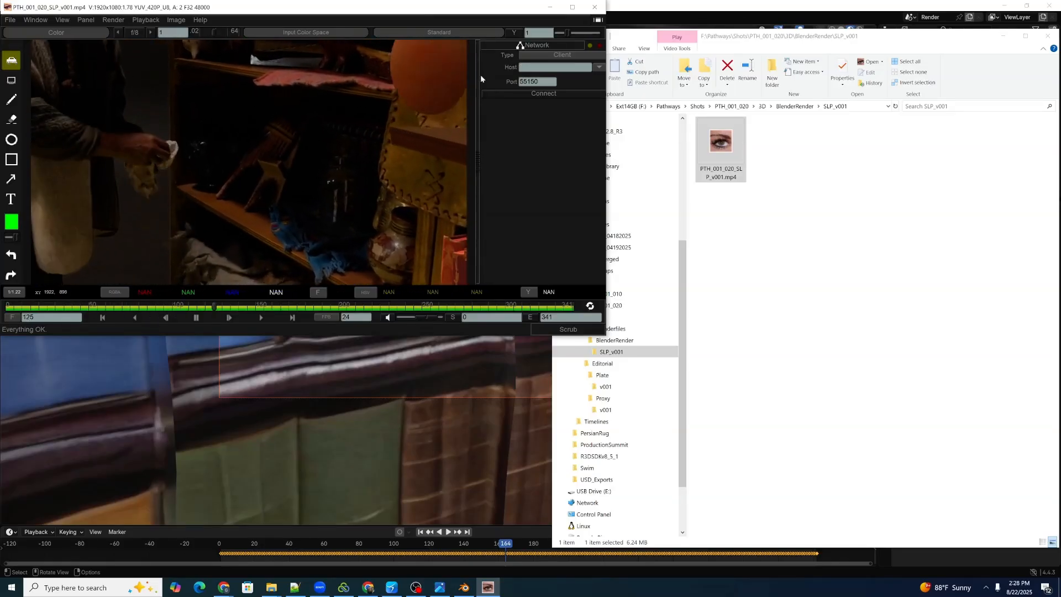
click(595, 7)
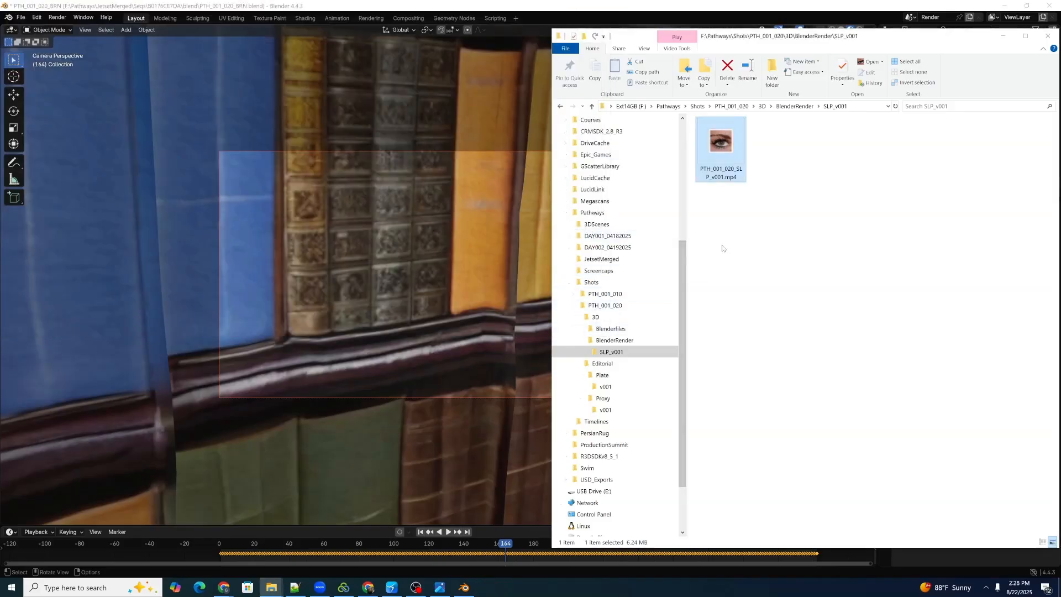
Step: Close the PTH_001_020 Blender scene without saving its changes
click(1037, 3)
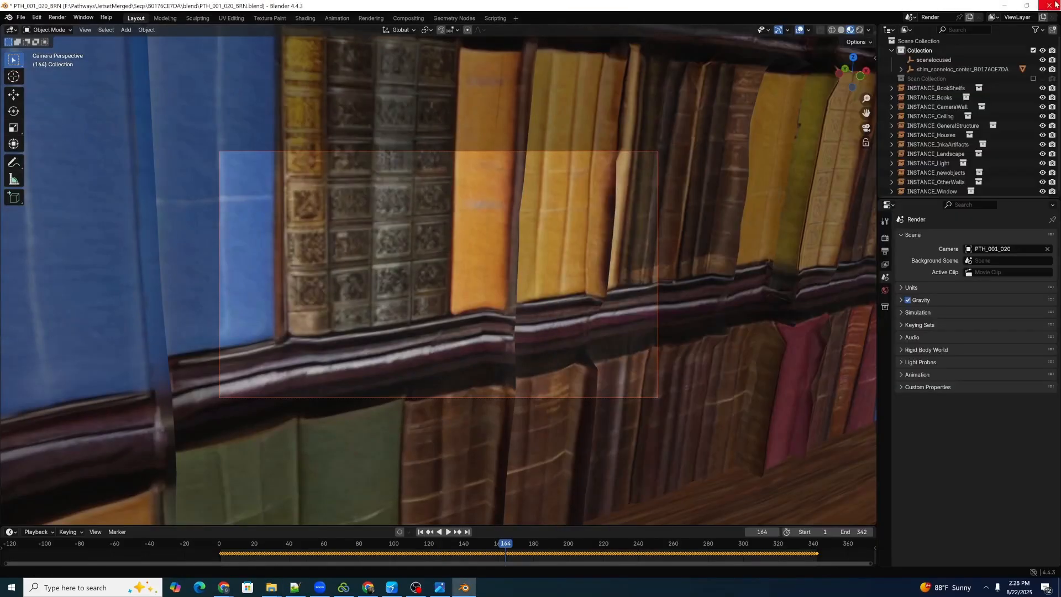
click(1050, 5)
click(541, 311)
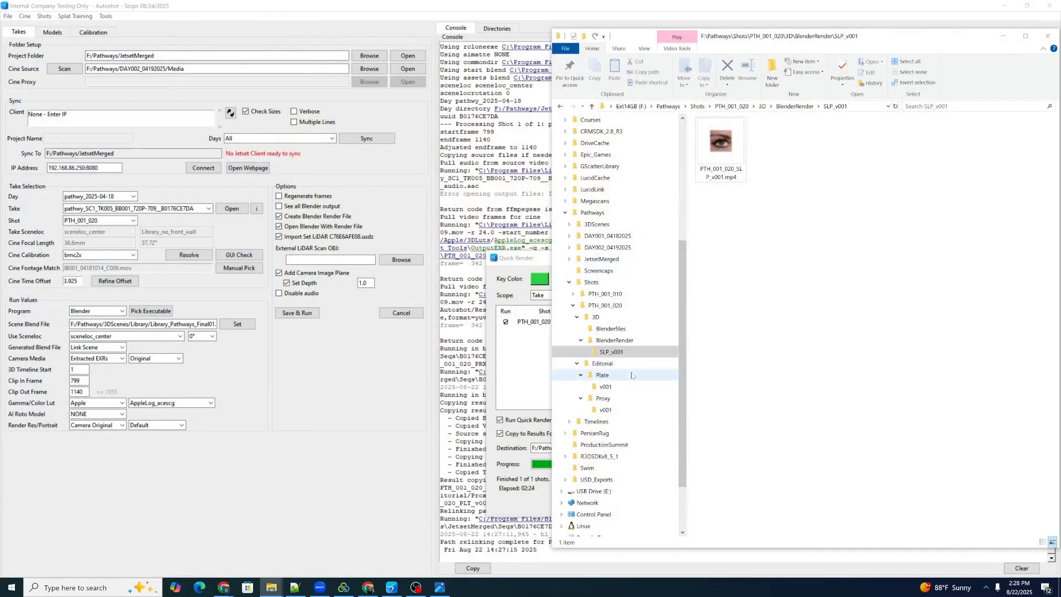
Step: Open PTH_001_020_PRX_v001.mp4 from the shot's Editorial/Proxy/v001 folder and scrub to frame 69, where plain green screen is visible
click(605, 398)
click(606, 409)
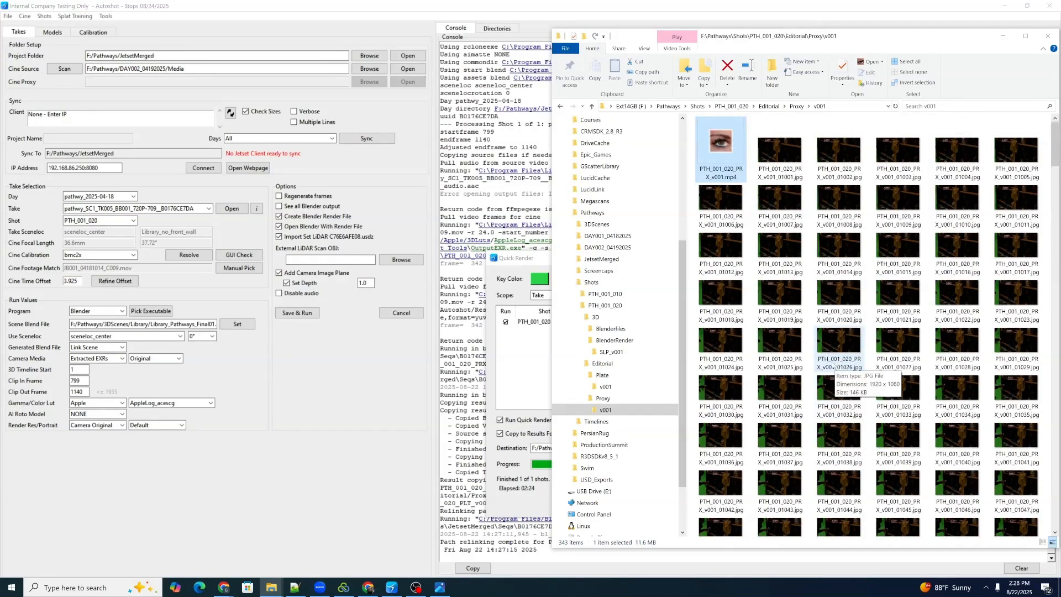
double_click(724, 150)
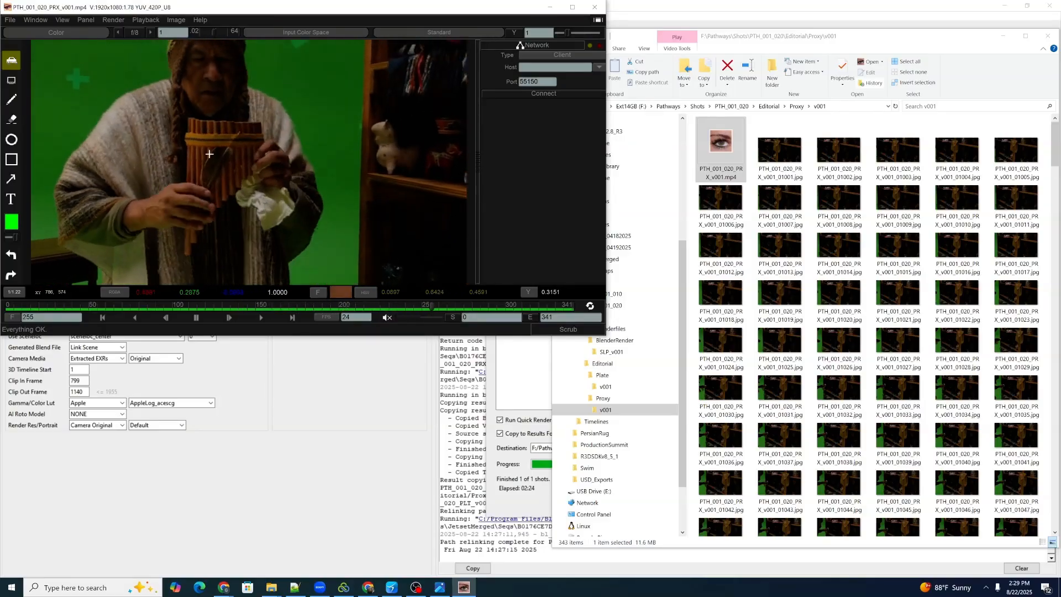
key(space)
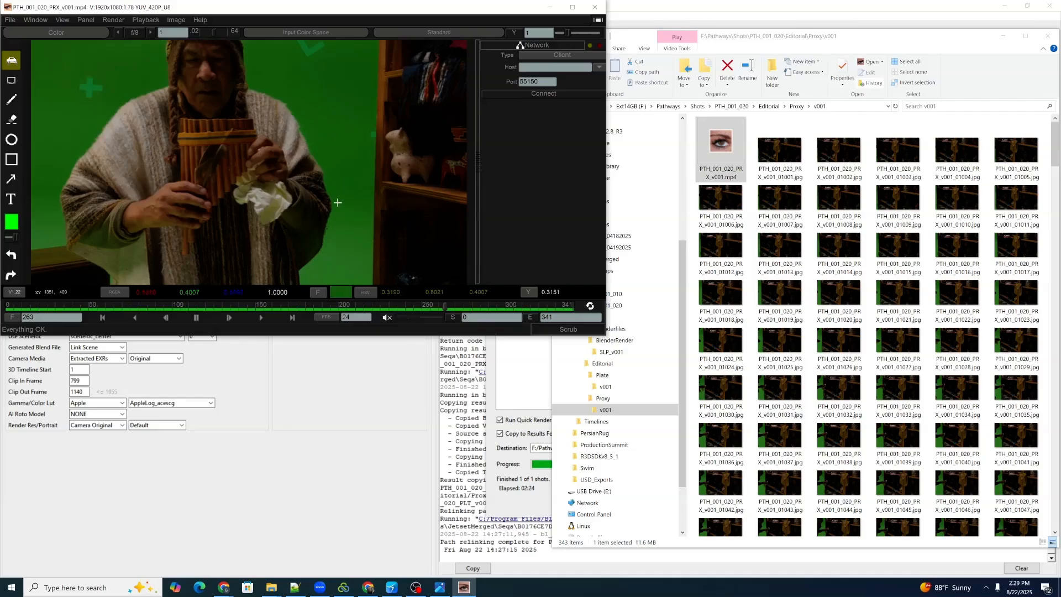
drag(442, 307, 116, 336)
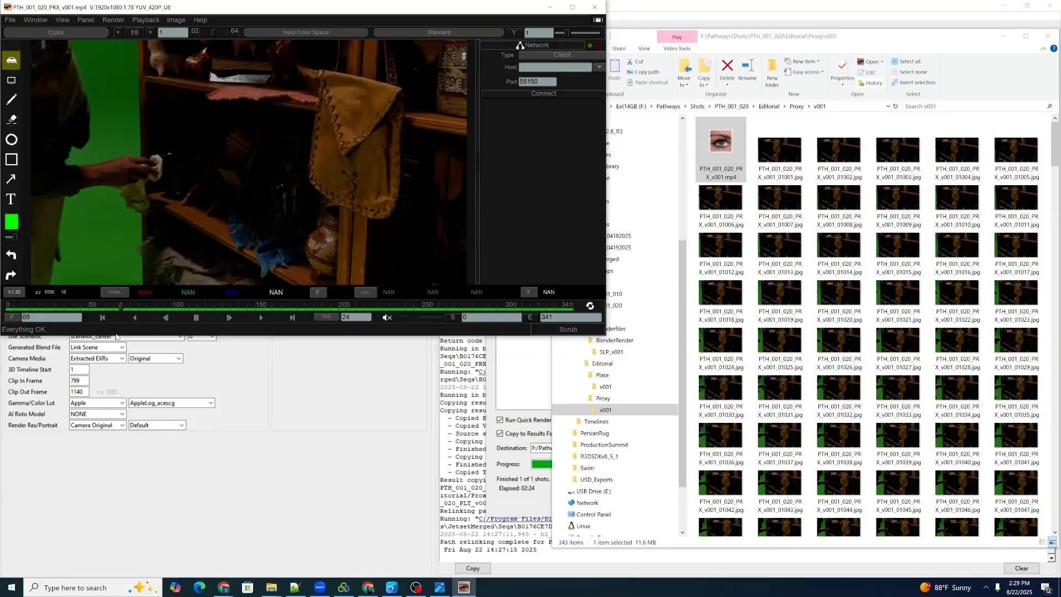
Step: Arrange the proxy video player, Autoshot and the Quick Render dialog so the green screen stays visible beside the dialog
drag(264, 10, 894, 294)
click(319, 385)
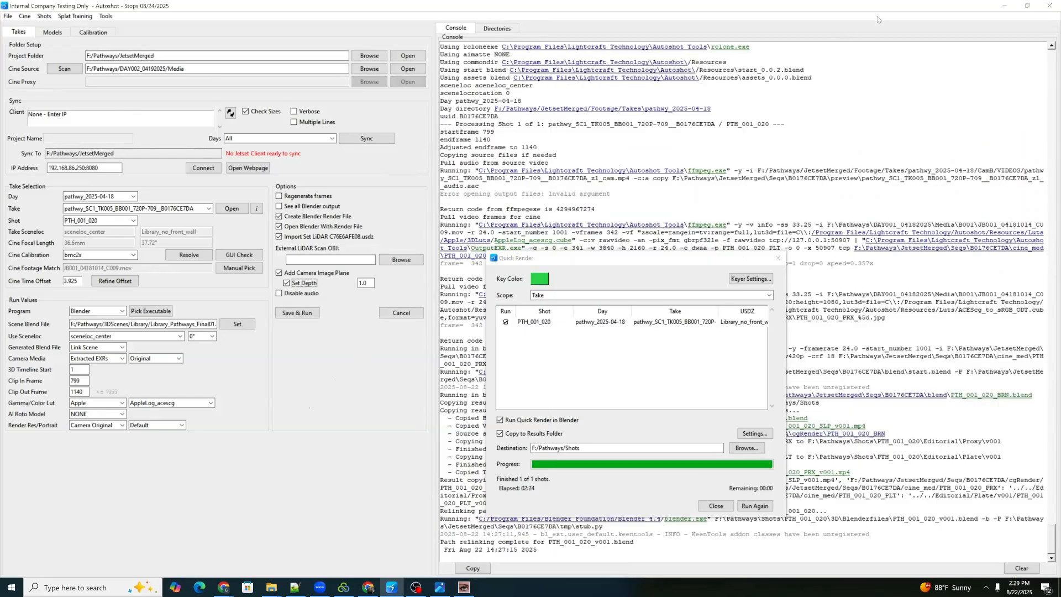
click(1027, 6)
drag(757, 31, 454, 17)
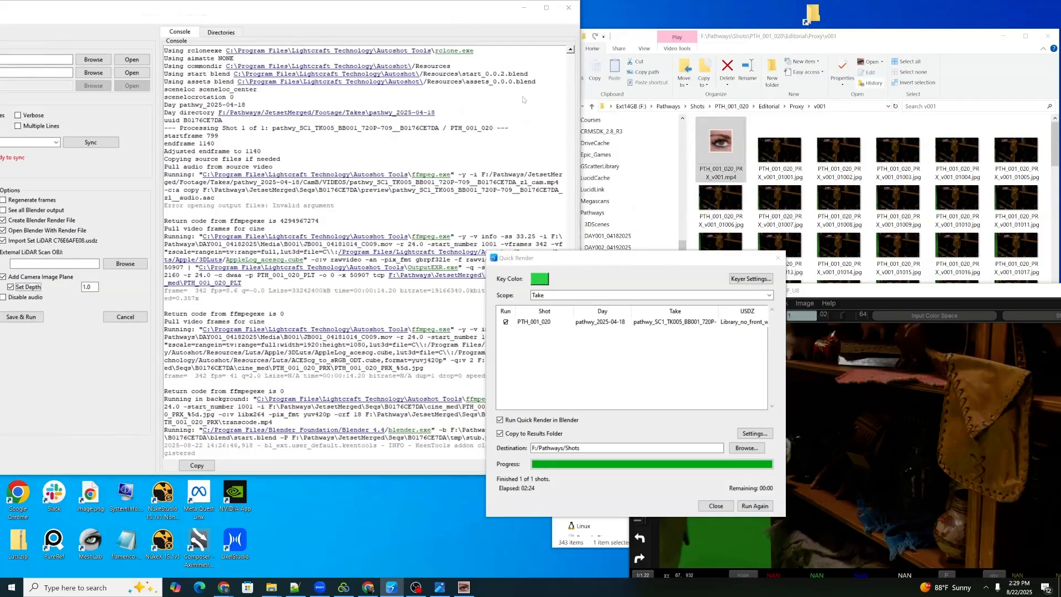
drag(639, 264, 463, 320)
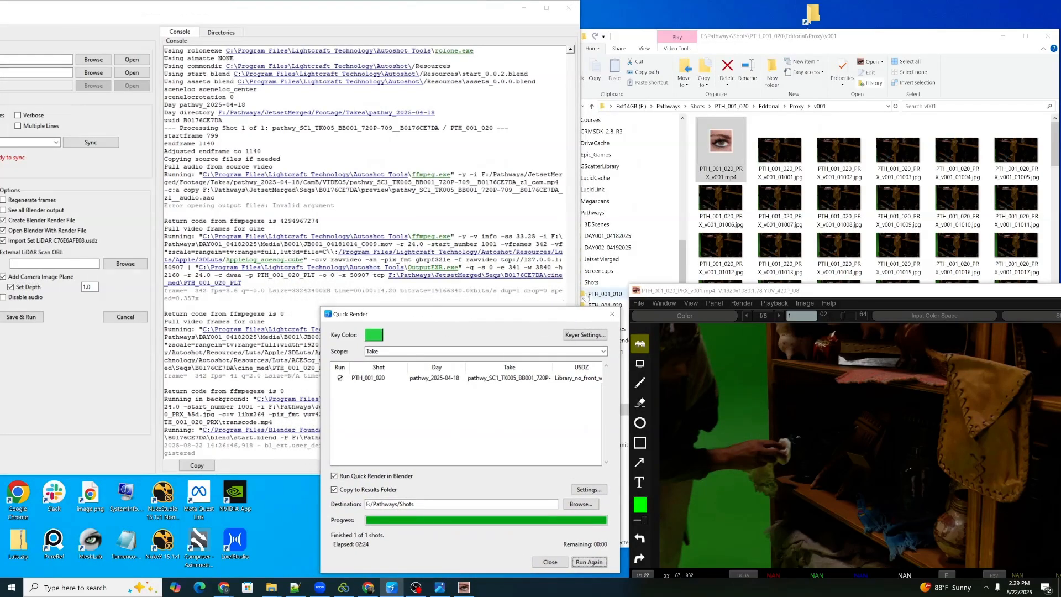
Step: In the keyer settings, sample the dark green backdrop in the proxy video as the key color and accept it
click(585, 335)
click(491, 416)
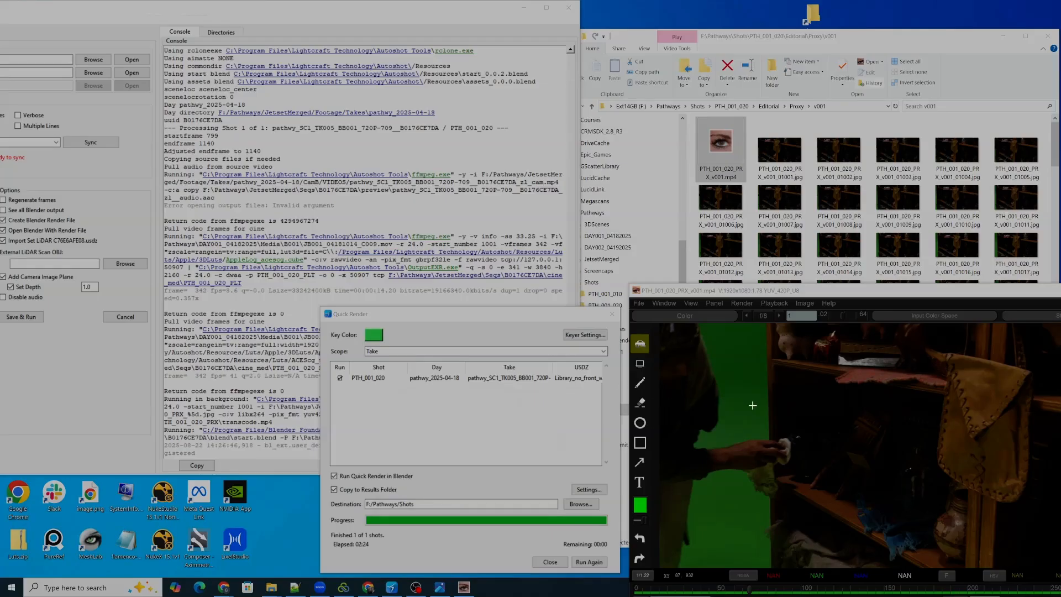
click(747, 400)
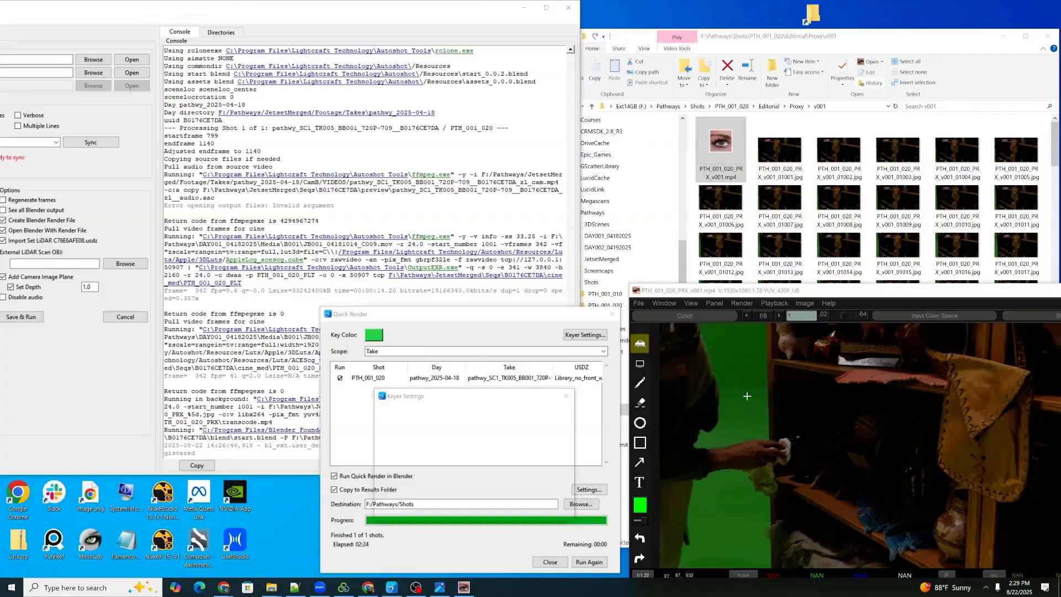
click(542, 510)
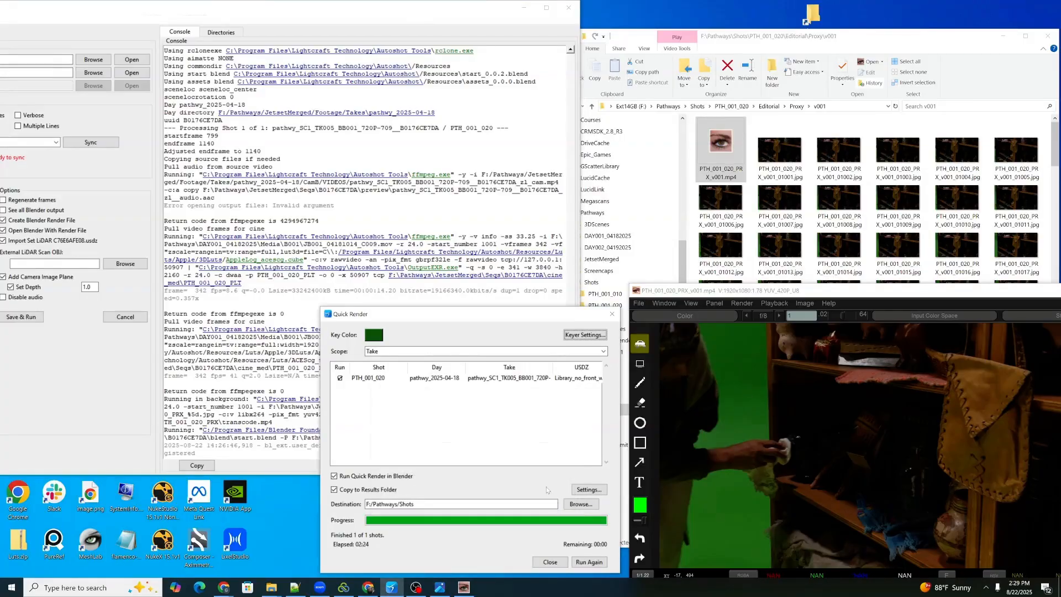
Step: Rerun Quick Render for PTH_001_020 with the sampled key color, close the proxy video, and rearrange the Autoshot windows
drag(504, 318, 437, 272)
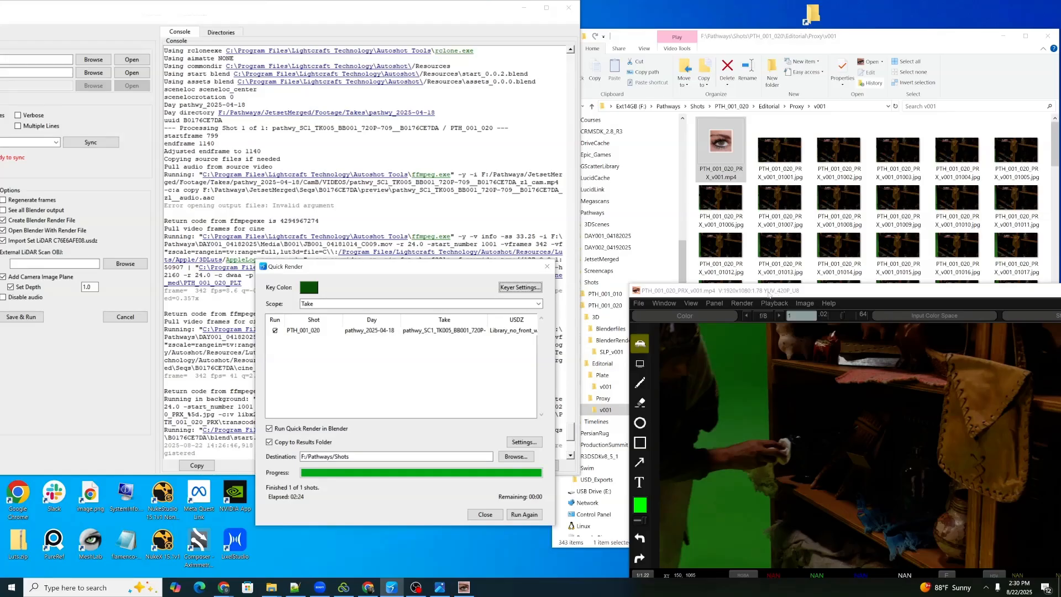
click(523, 515)
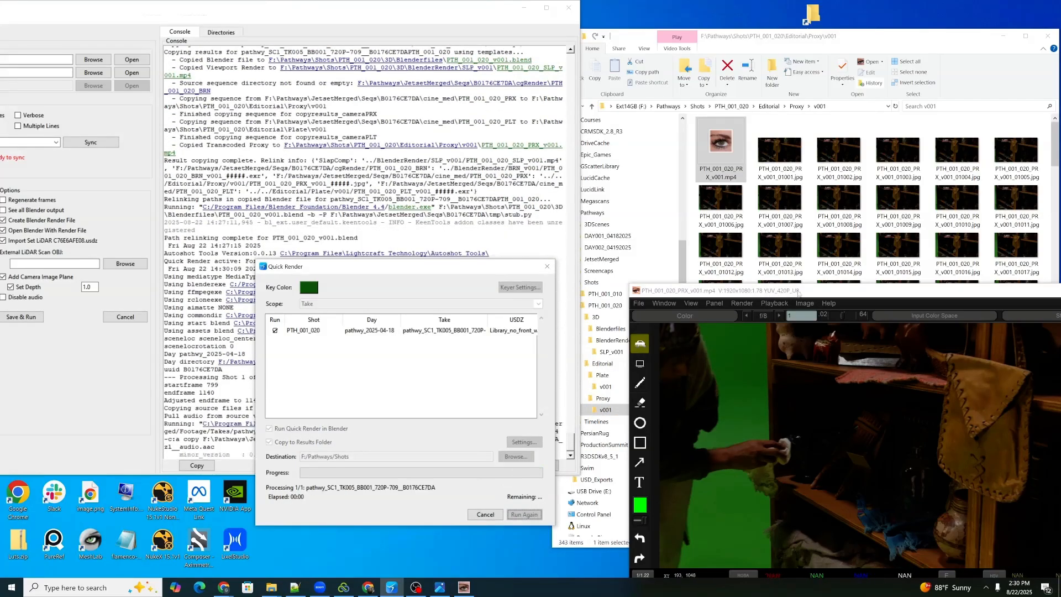
drag(876, 297, 645, 301)
click(994, 294)
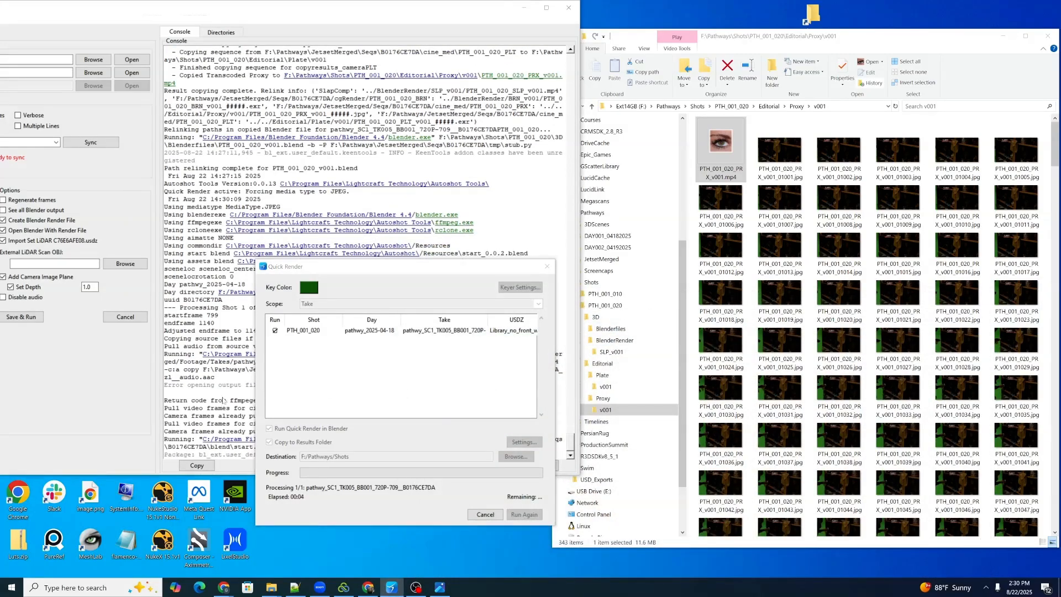
drag(307, 7, 609, 54)
drag(429, 266, 376, 115)
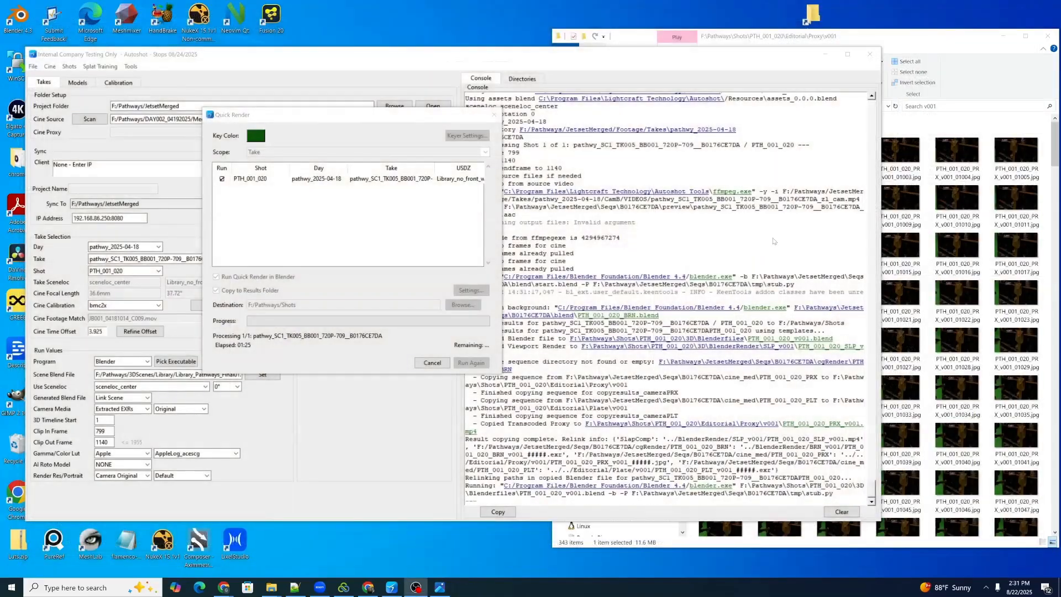
Step: Review the re-rendered PTH_001_020_SLP_v001.mp4 composite and close the player
click(952, 51)
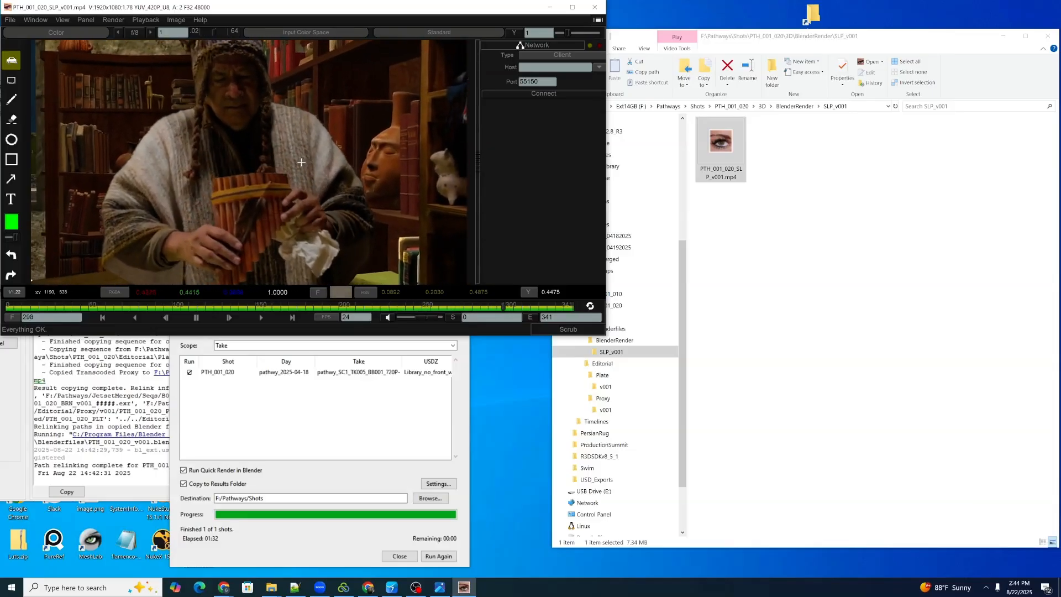
click(595, 8)
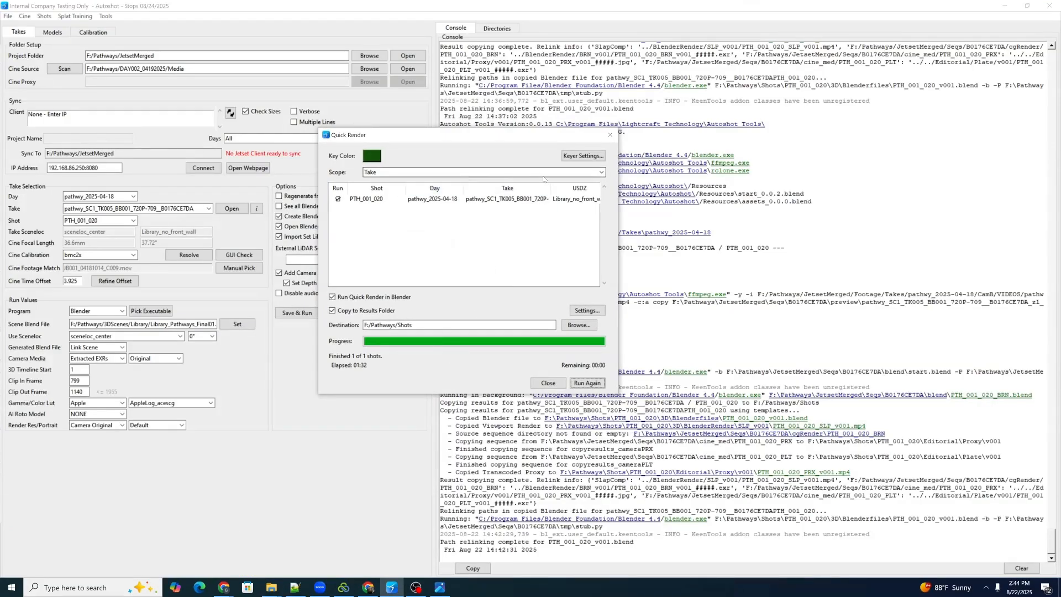
Step: Set the Quick Render scope to Same USDZ and render shots PTH_001_010, PTH_001_020, PTH_001_030 and PTH_001_050
click(553, 174)
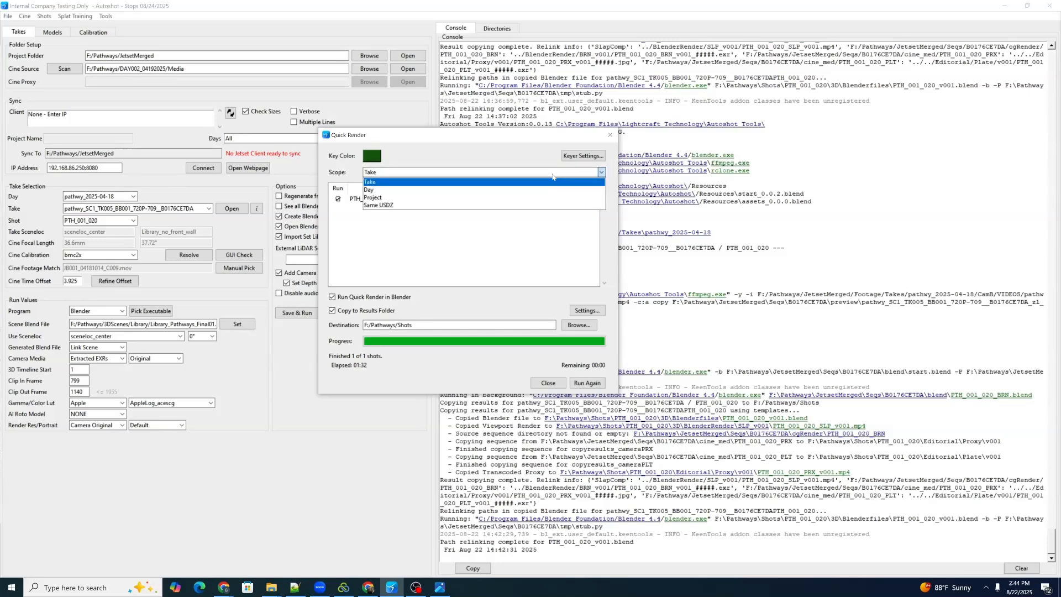
click(558, 205)
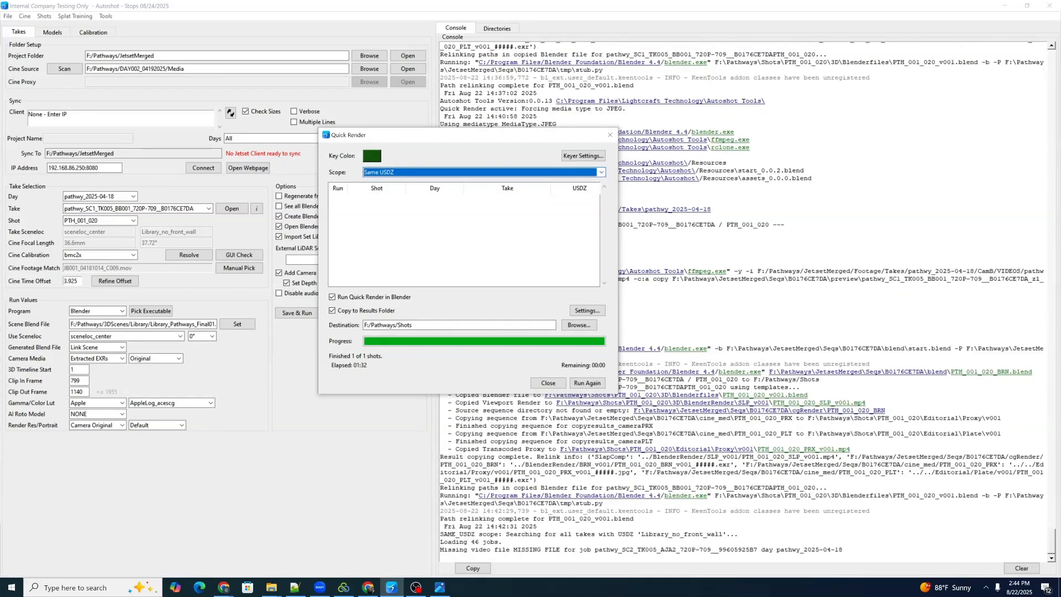
drag(620, 238, 756, 238)
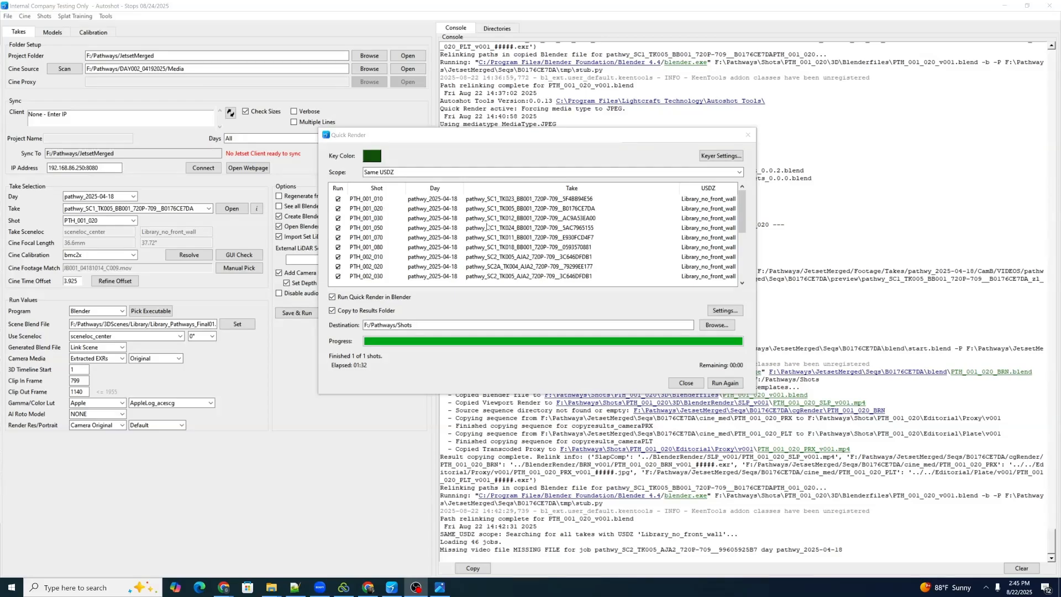
click(746, 219)
scroll(488, 266, down, 5)
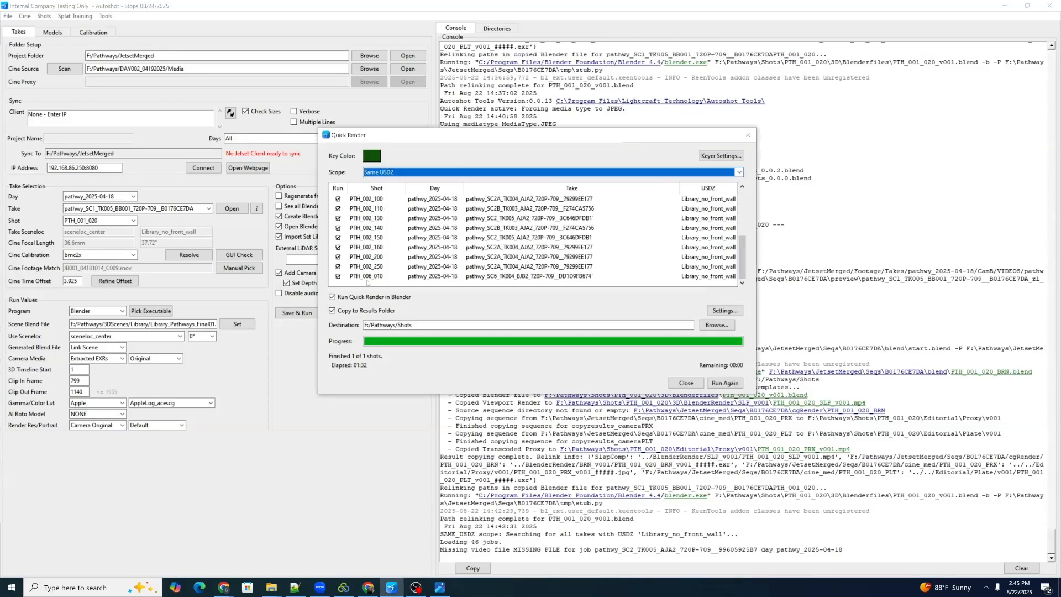
click(727, 382)
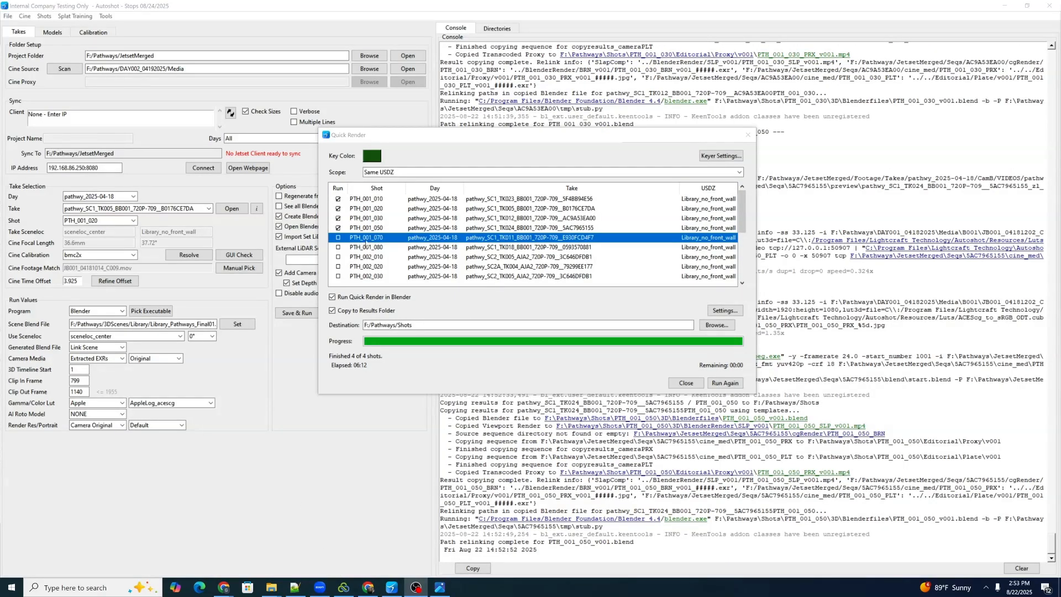
Step: In File Explorer, play the PTH_001_010 composite from Shots/PTH_001_010/3D/BlenderRender/SLP_v001 and close the player
click(270, 587)
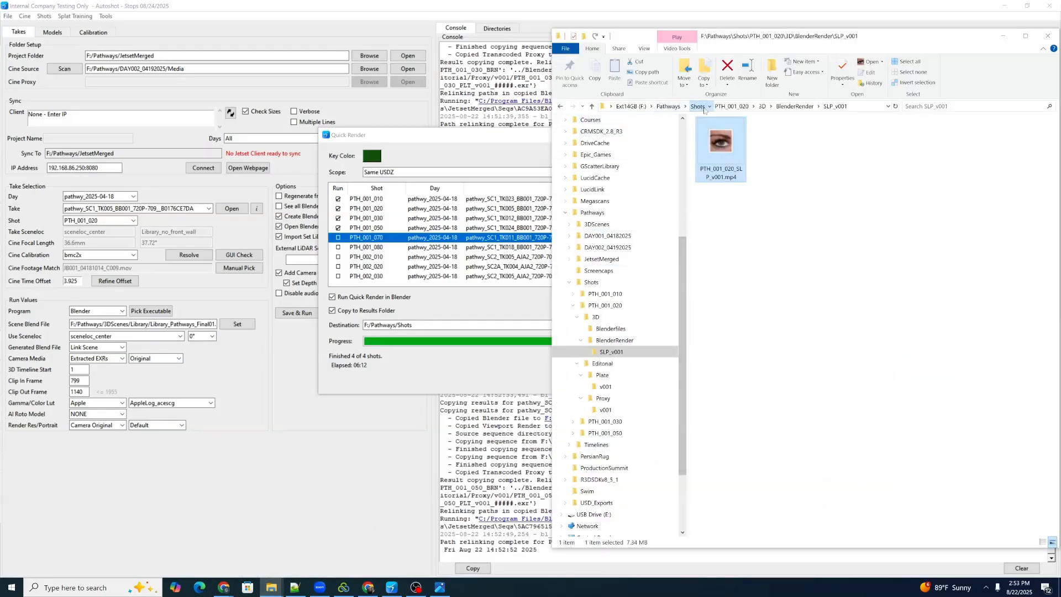
click(698, 106)
click(739, 136)
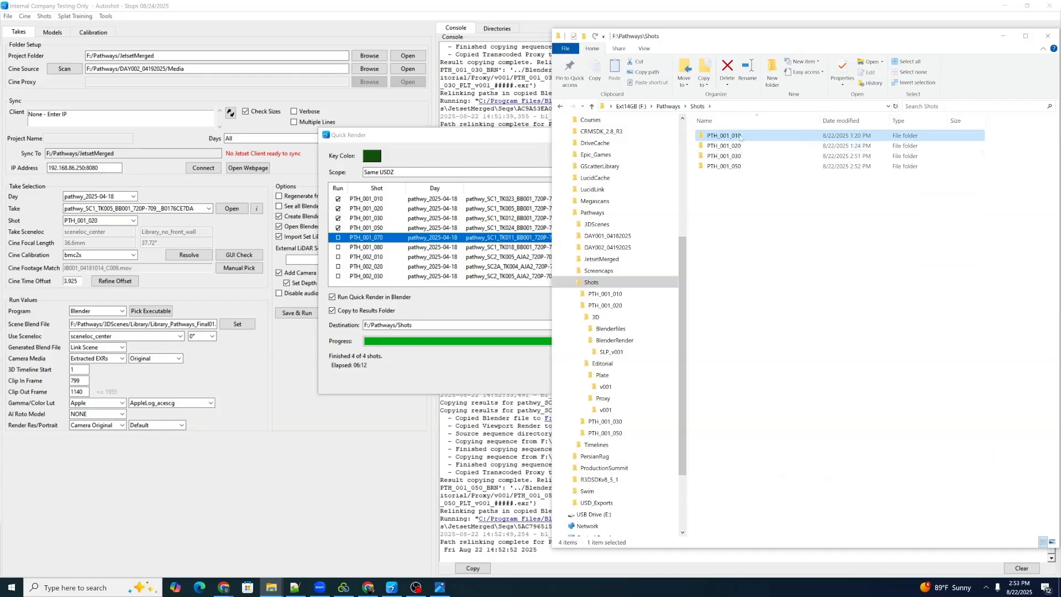
double_click(741, 137)
double_click(716, 136)
double_click(731, 149)
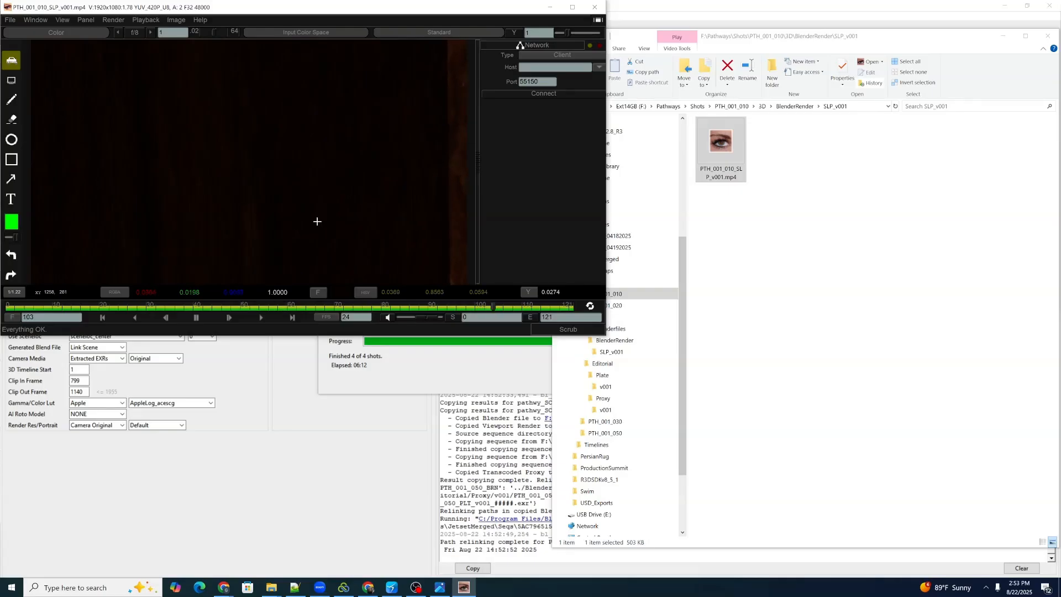
click(595, 8)
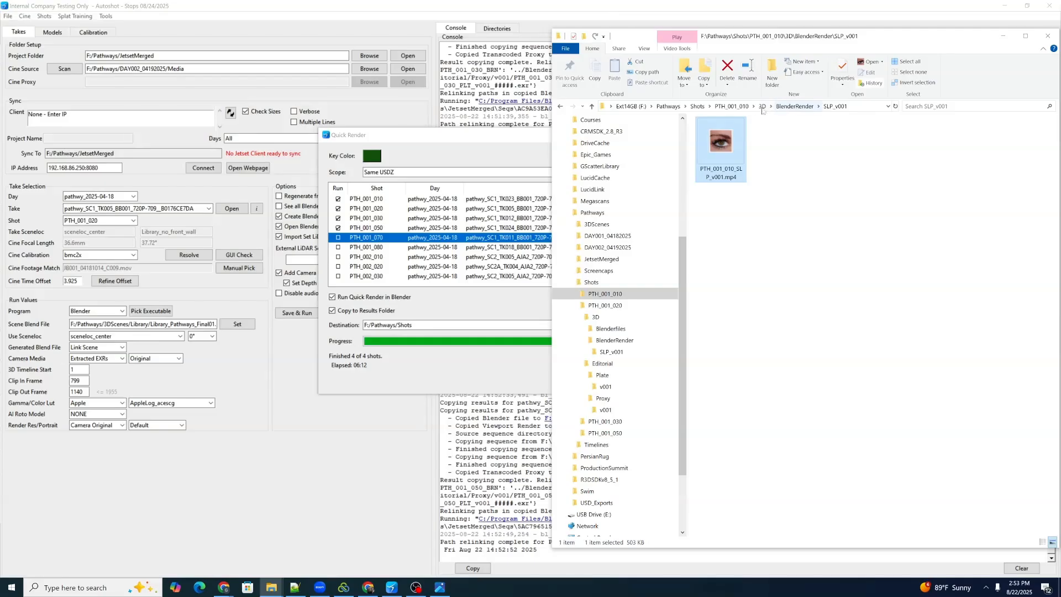
Step: Browse from Shots to PTH_001_020/3D/BlenderRender/SLP_v001, play PTH_001_020_SLP_v001.mp4 to check the key, and close the player
click(698, 106)
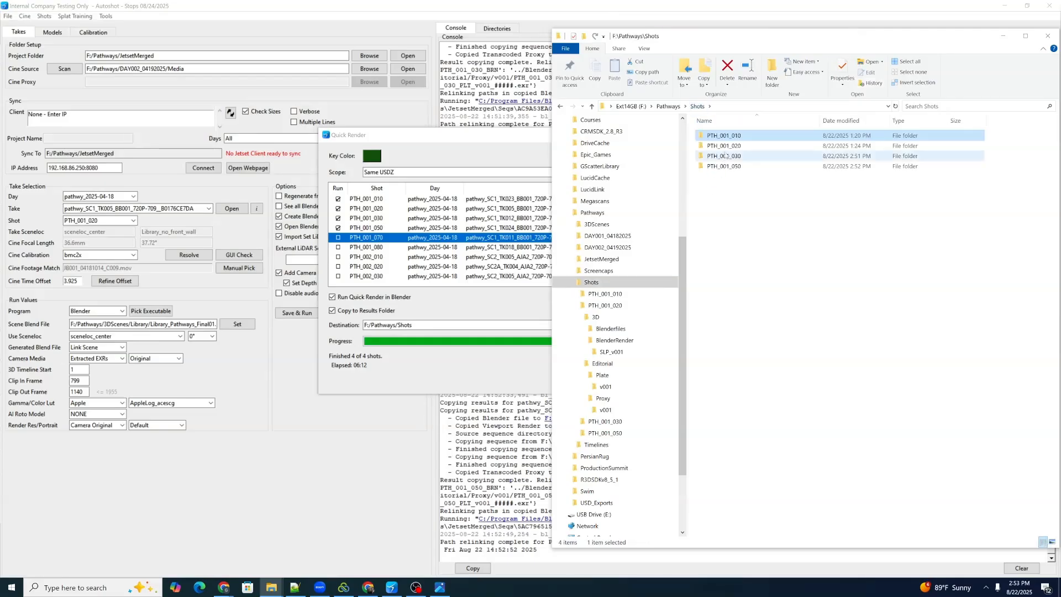
click(727, 147)
double_click(728, 147)
click(706, 134)
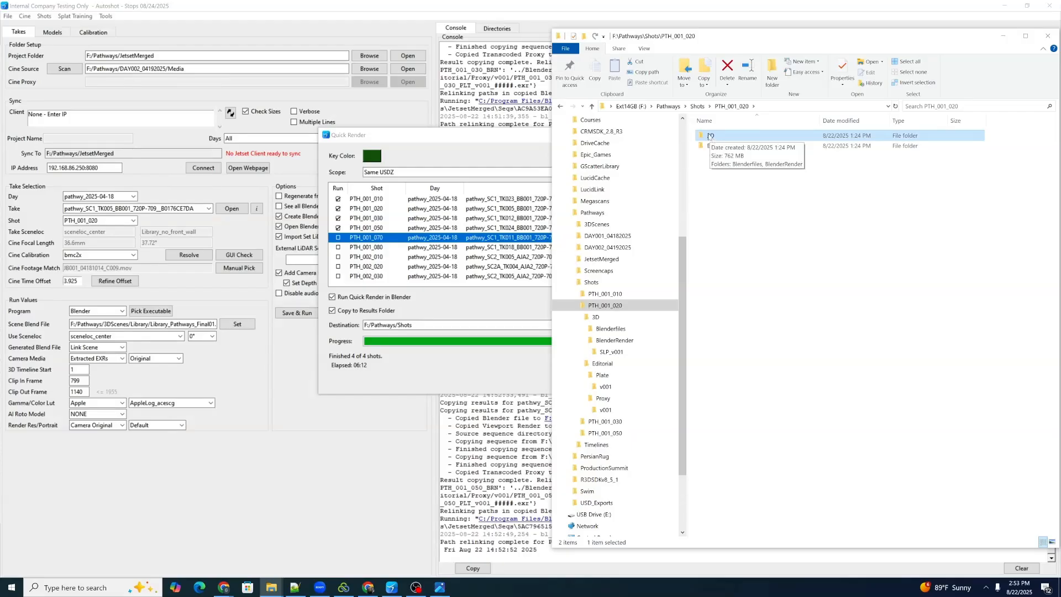
double_click(709, 135)
double_click(719, 145)
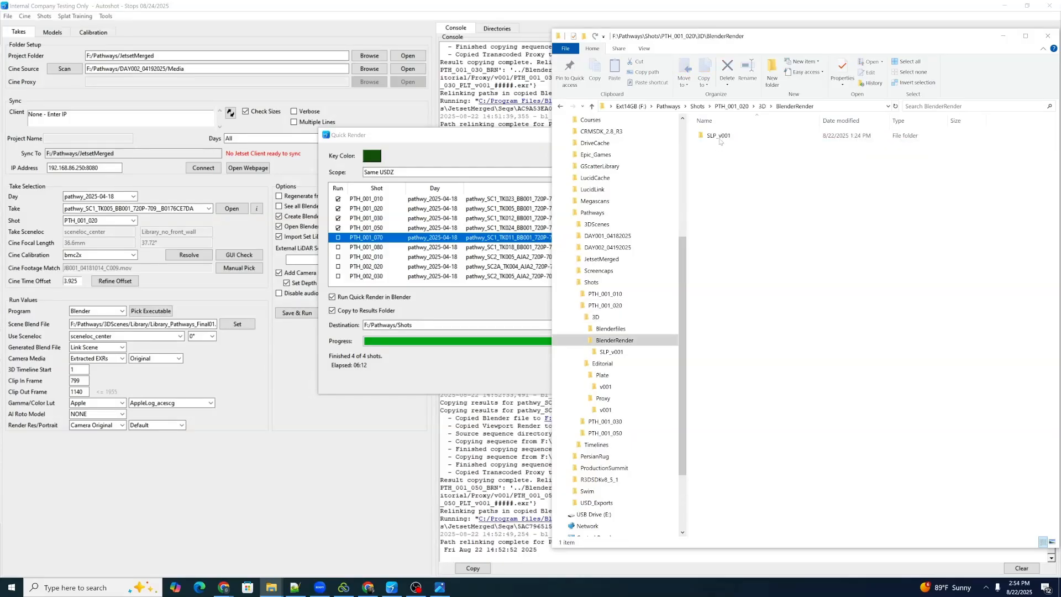
double_click(720, 139)
click(725, 154)
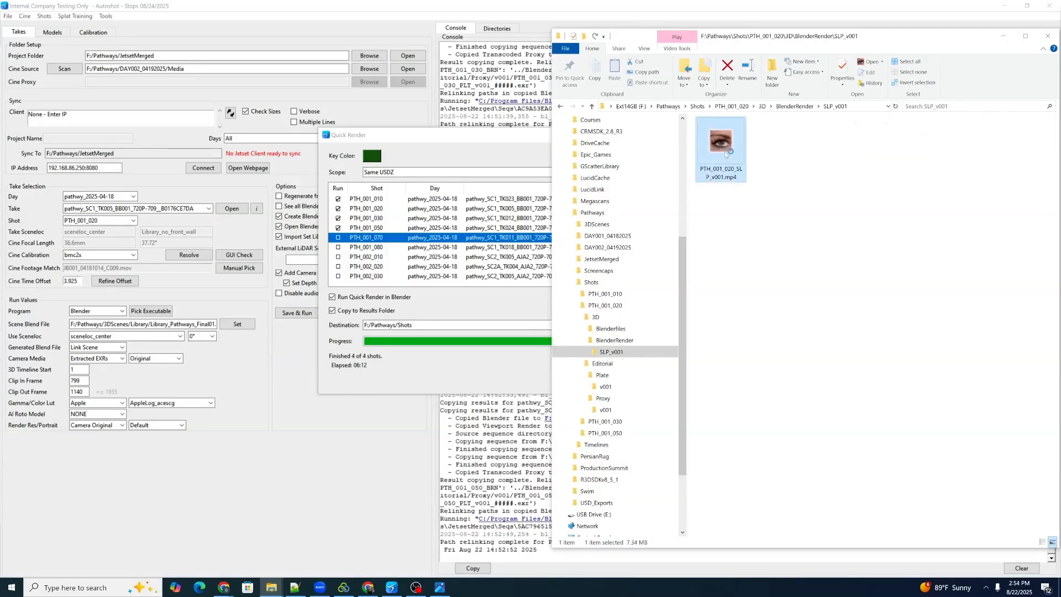
double_click(719, 168)
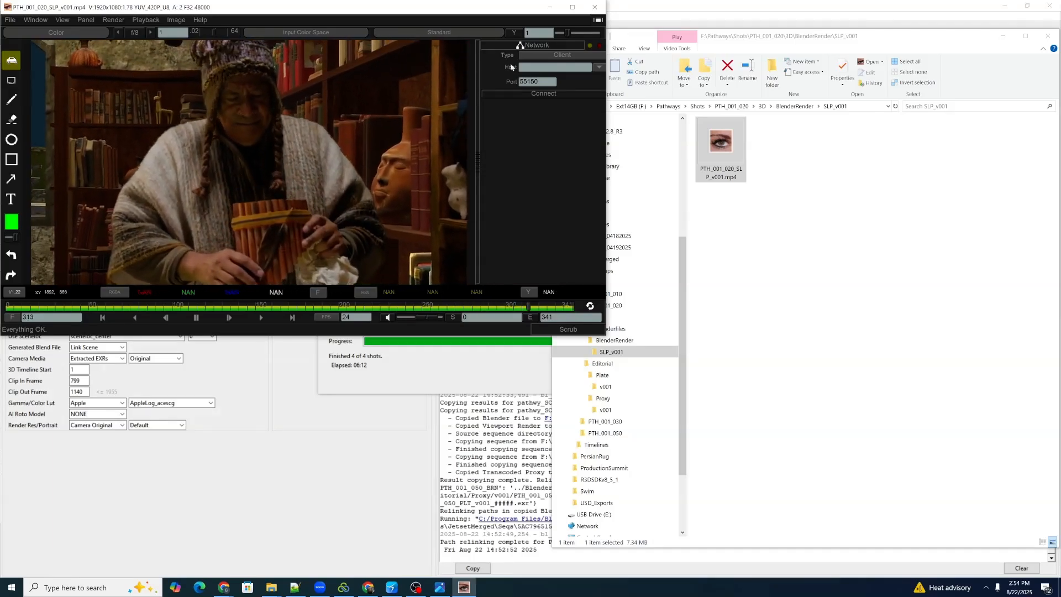
click(594, 7)
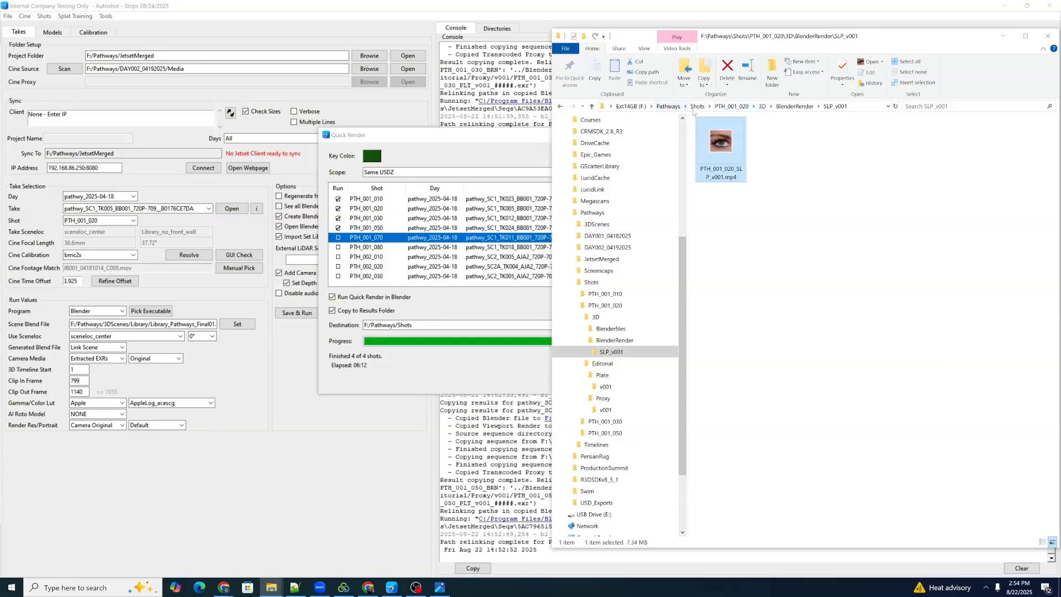
Step: Play PTH_001_030_SLP_v001.mp4 from Shots/PTH_001_030/3D/BlenderRender/SLP_v001 and return to the Shots folder
click(697, 106)
double_click(724, 156)
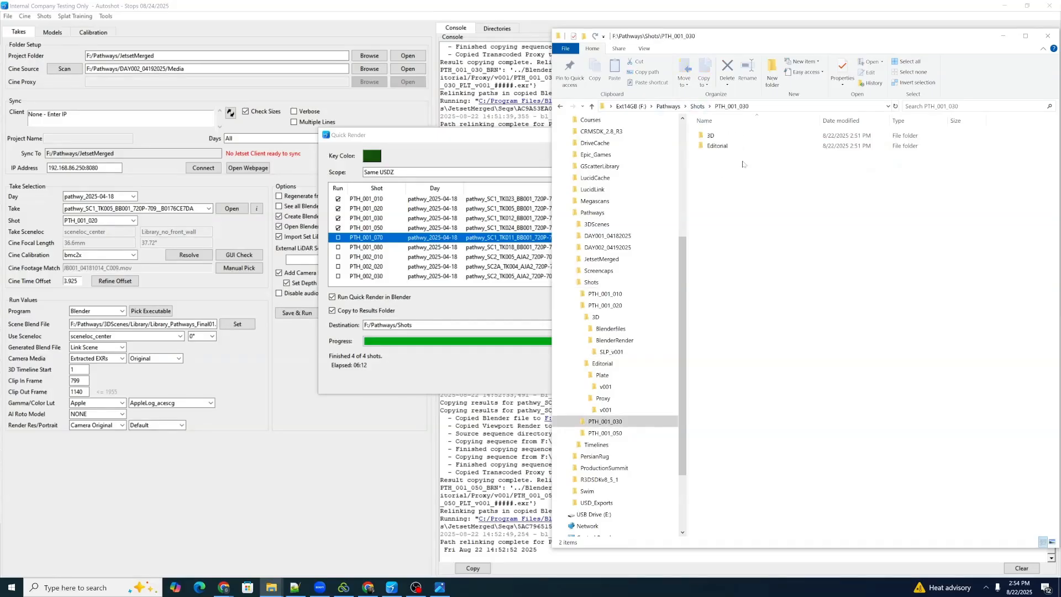
double_click(712, 135)
click(727, 146)
double_click(727, 147)
double_click(729, 139)
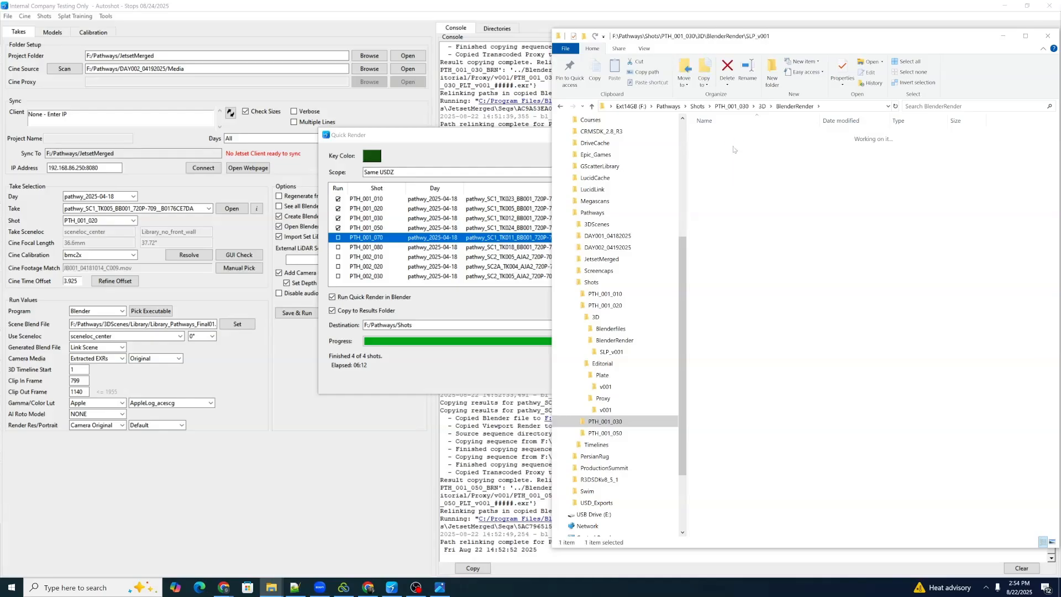
double_click(726, 157)
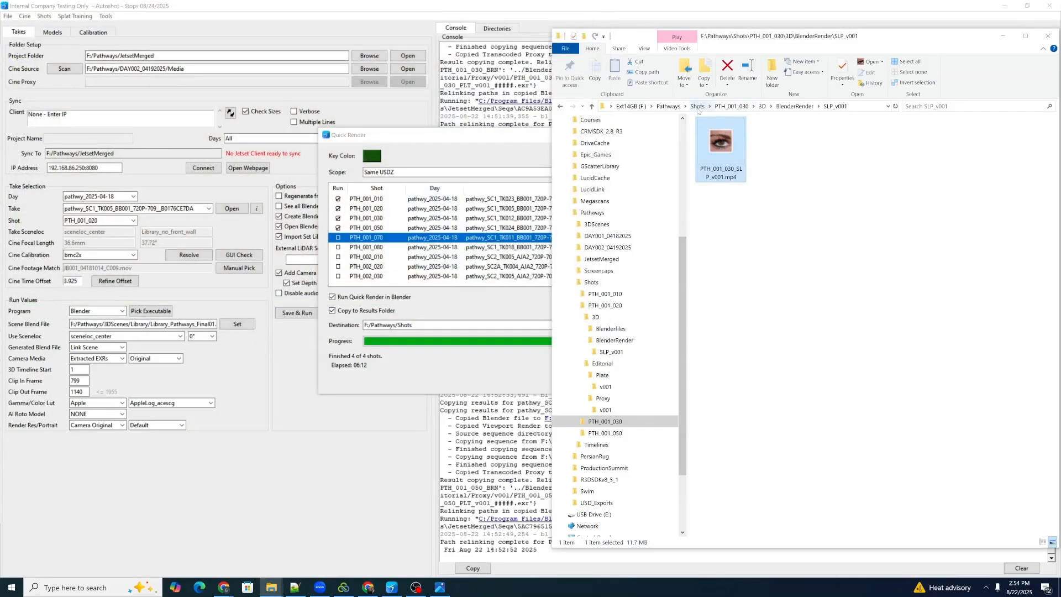
click(697, 107)
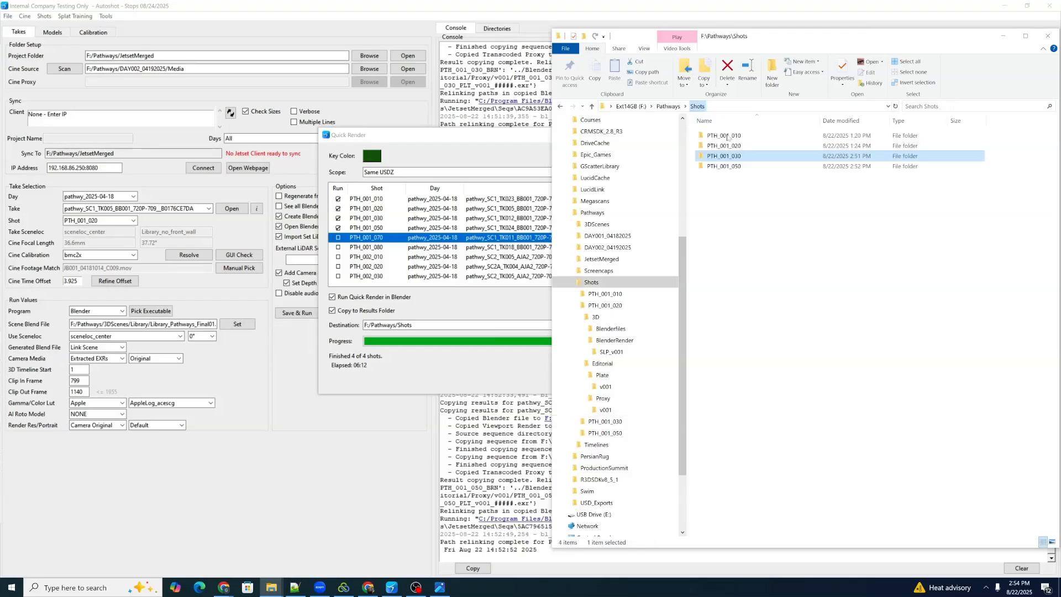
Step: Close the Quick Render dialog and open PTH_001_010_v001.blend from Shots/PTH_001_010/3D/Blenderfiles in Blender
double_click(735, 136)
click(535, 375)
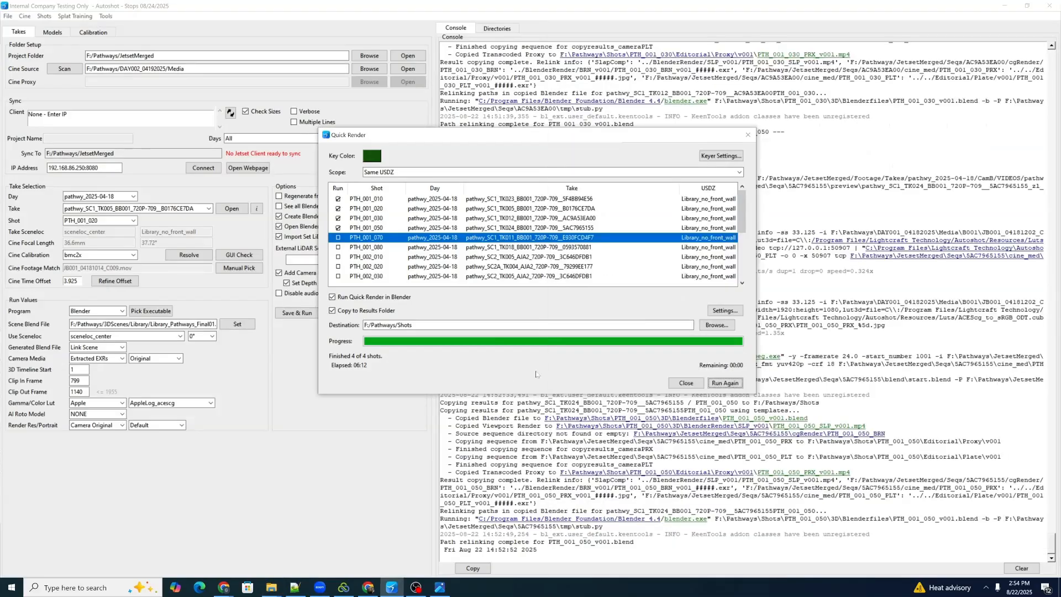
click(686, 383)
click(271, 587)
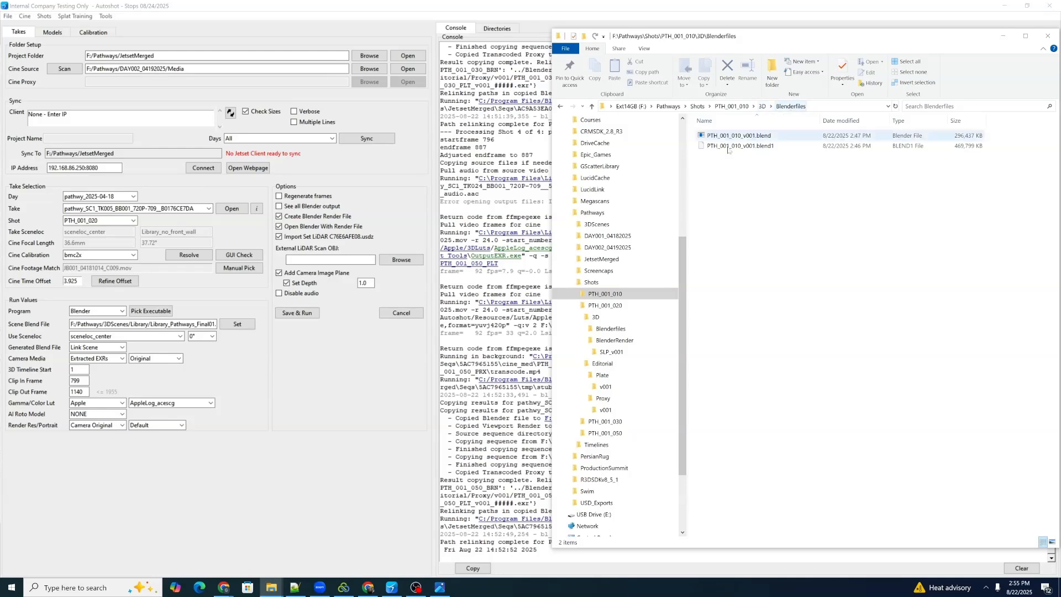
click(743, 137)
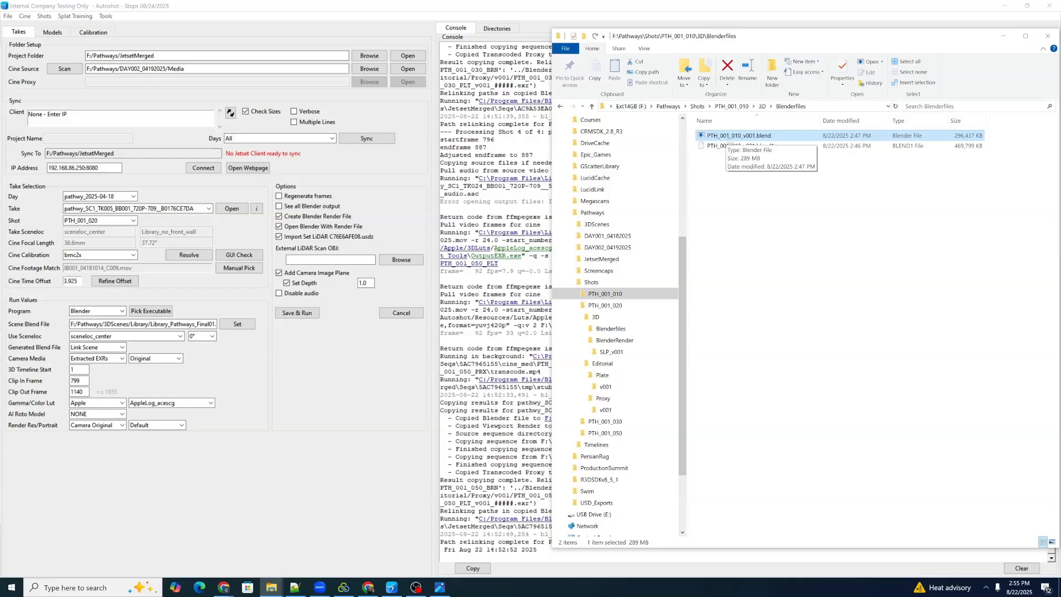
double_click(743, 139)
click(562, 370)
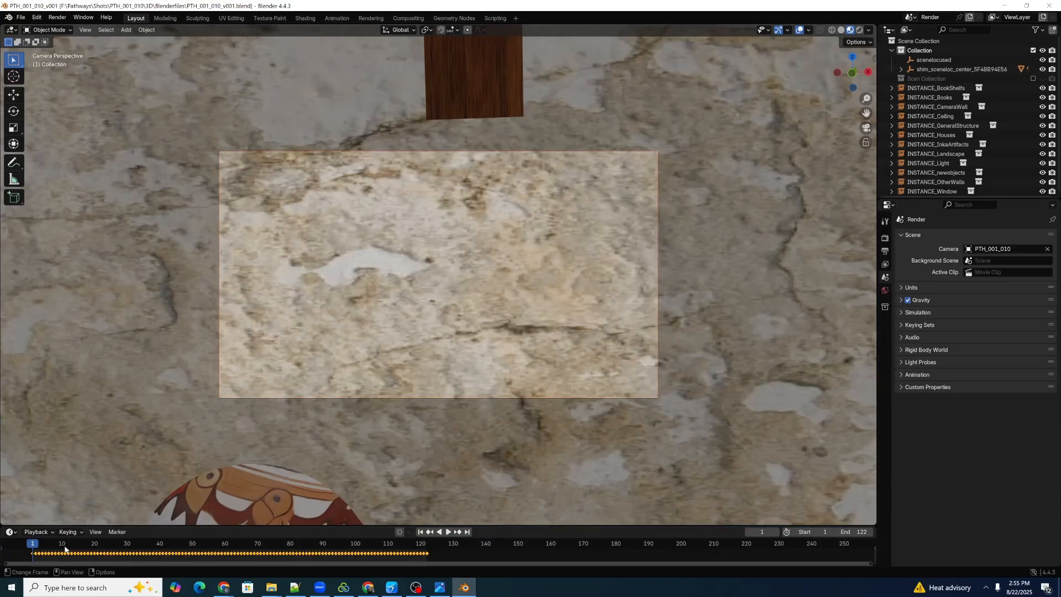
Step: Scrub to frame 64, expand the shim_sceneloc_center null and locate the shot's camera and image plane among the bookshelves
drag(65, 549, 238, 546)
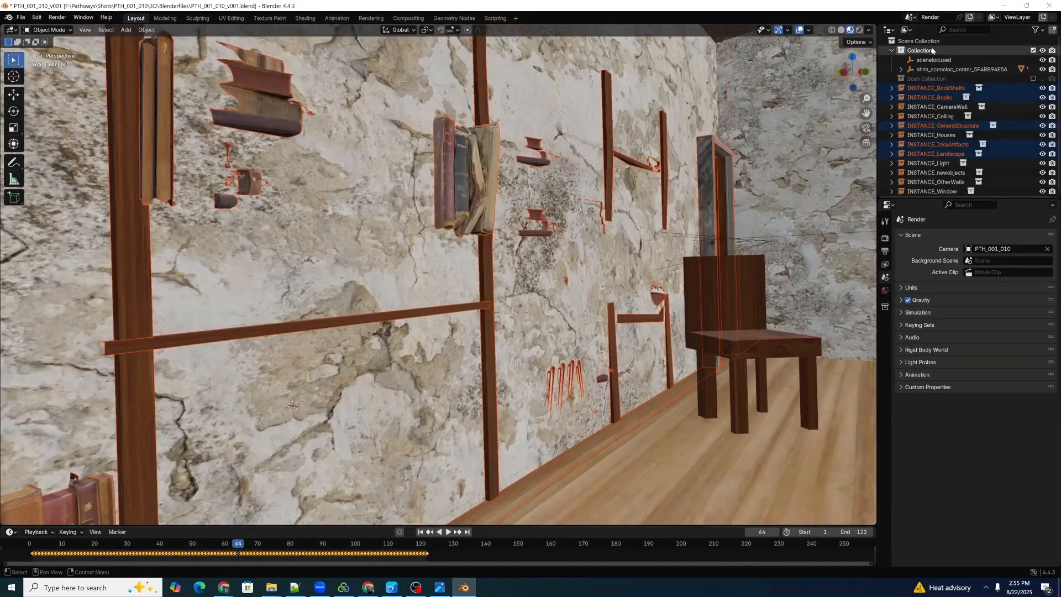
click(902, 69)
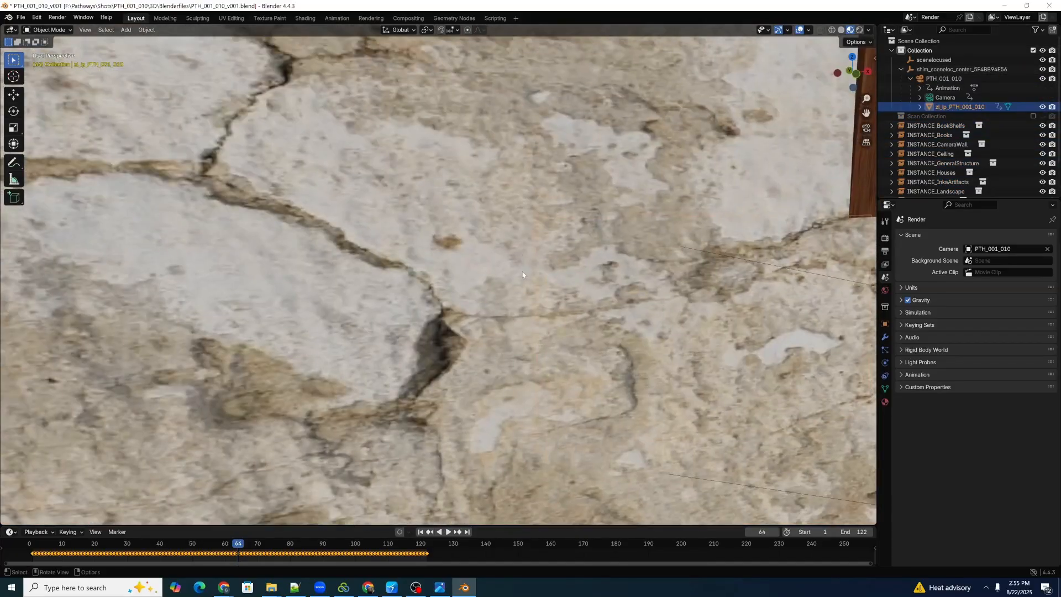
middle_drag(522, 271, 535, 293)
click(567, 276)
scroll(566, 276, down, 5)
shift+middle_drag(437, 316, 560, 296)
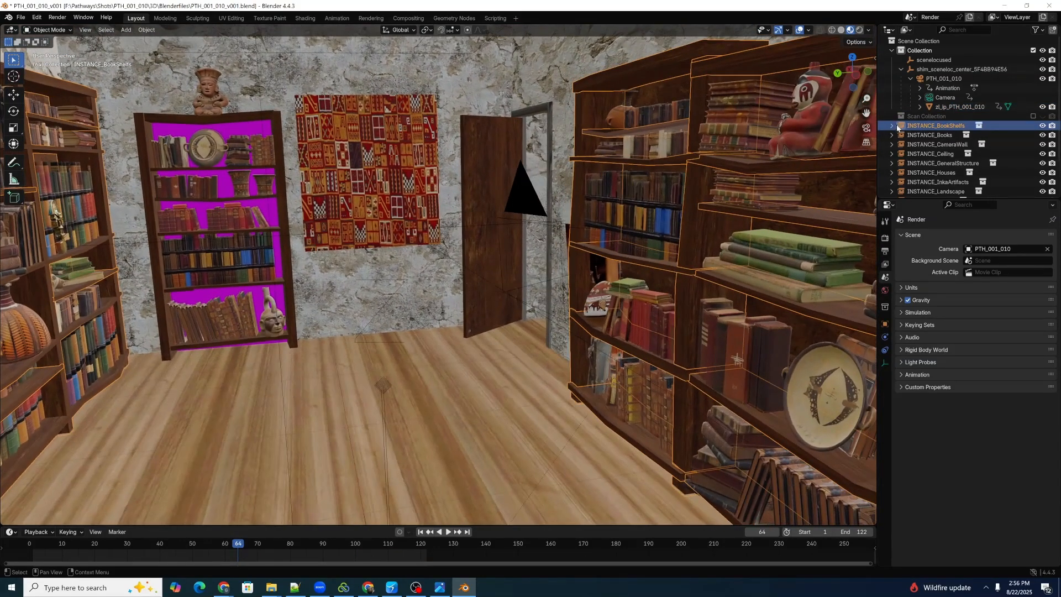
shift+middle_drag(573, 239, 551, 262)
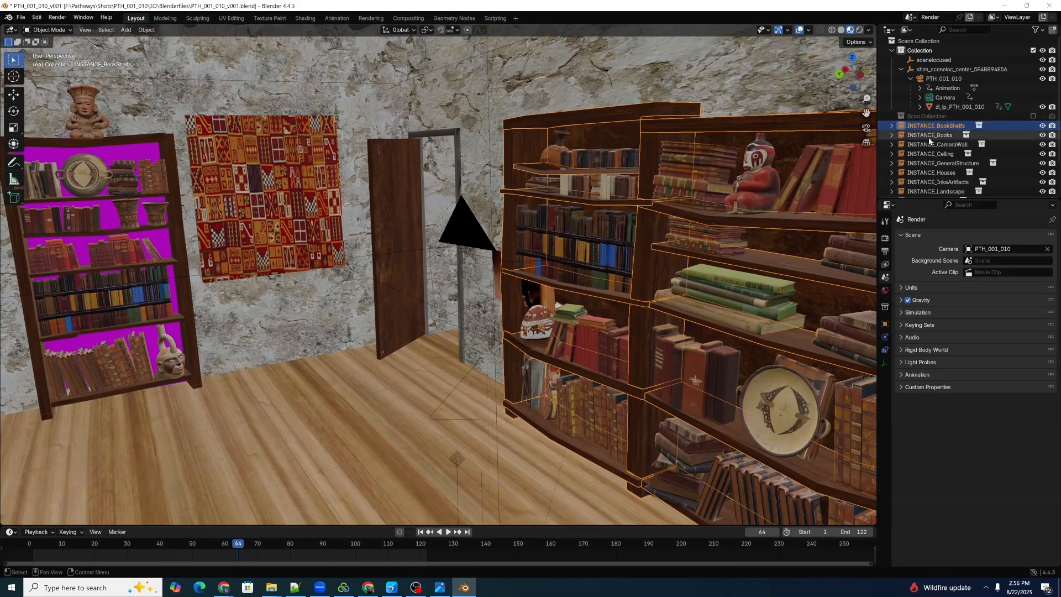
Step: Expand INSTANCE_BookShelfs and INSTANCE_Books and select each instance to examine its linked collection in the scene
click(892, 126)
click(926, 136)
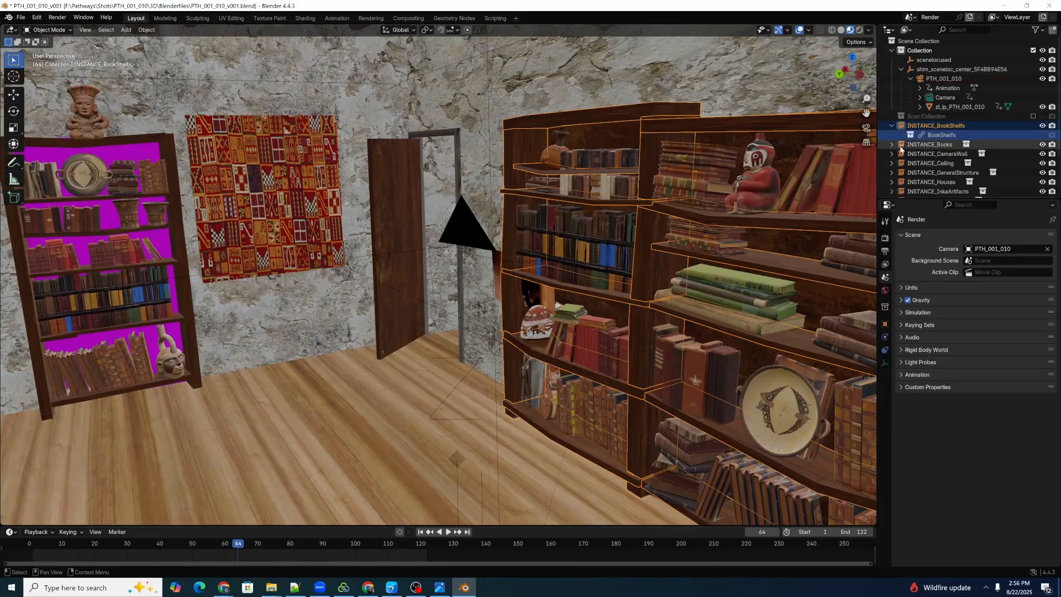
click(891, 145)
click(934, 153)
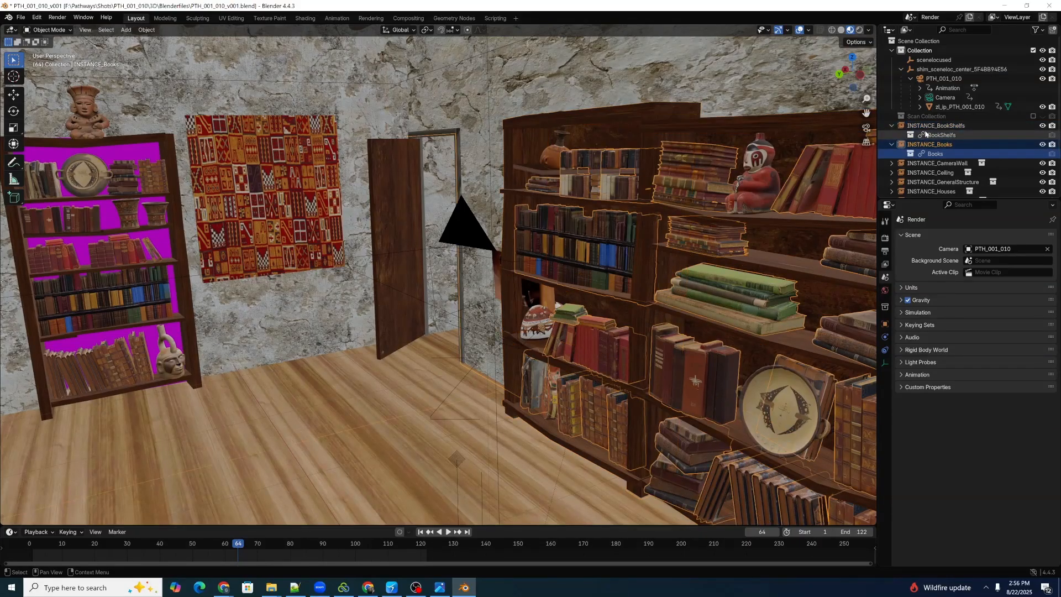
click(928, 132)
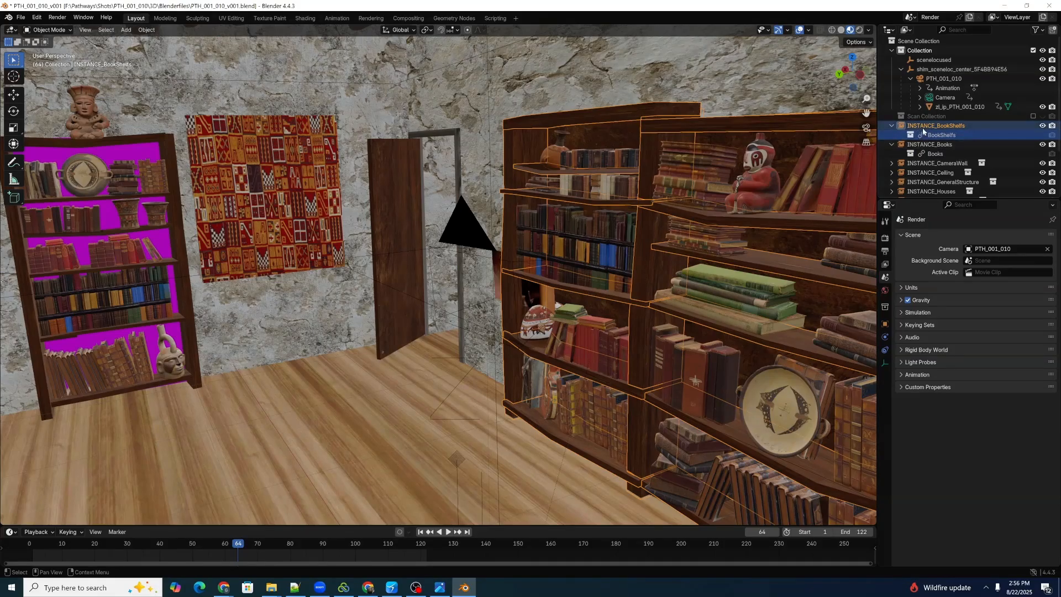
click(923, 144)
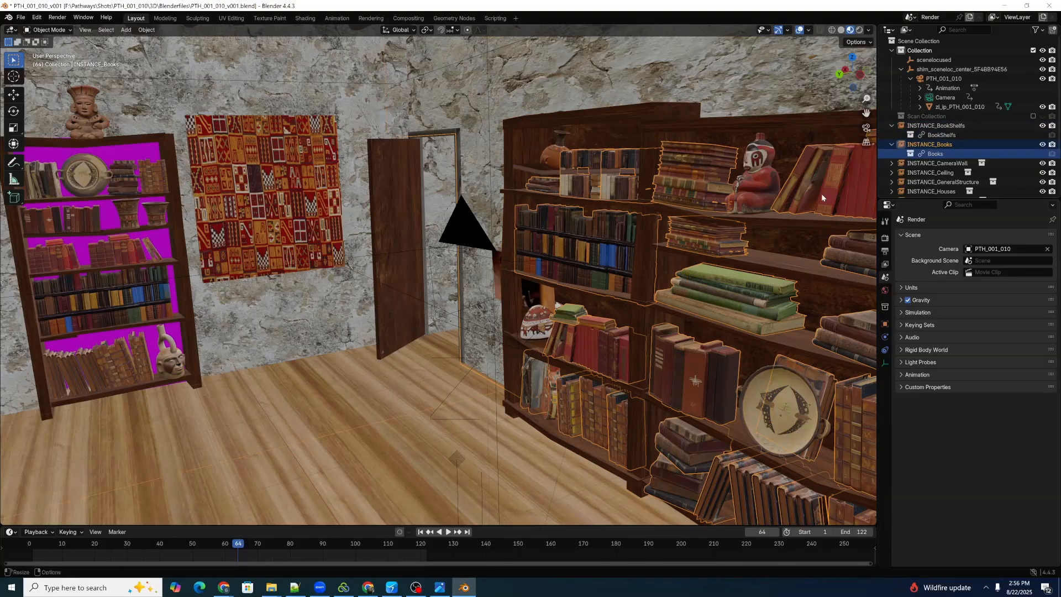
scroll(650, 271, up, 3)
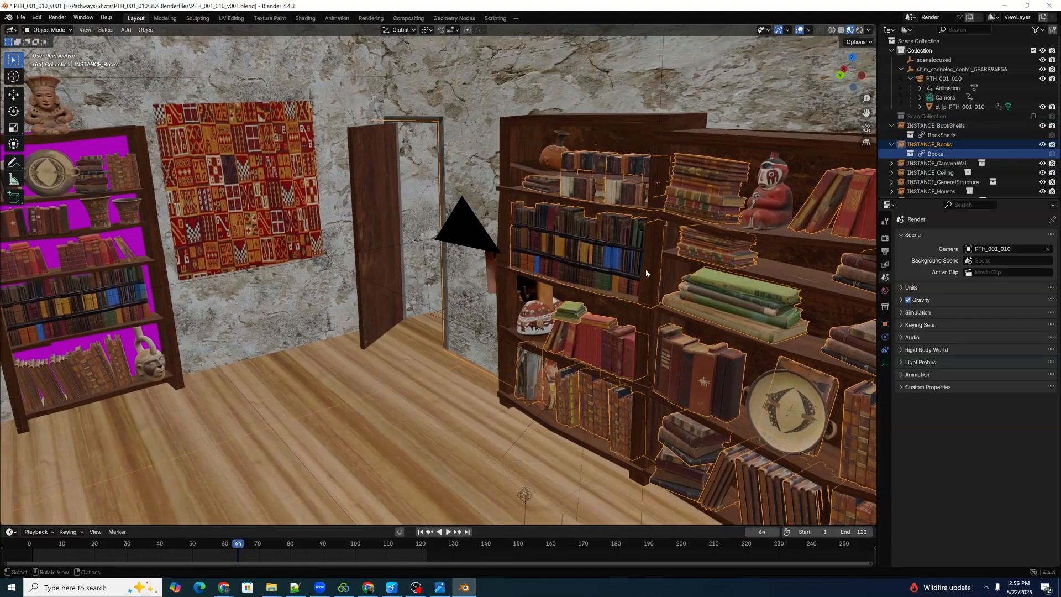
scroll(647, 268, up, 4)
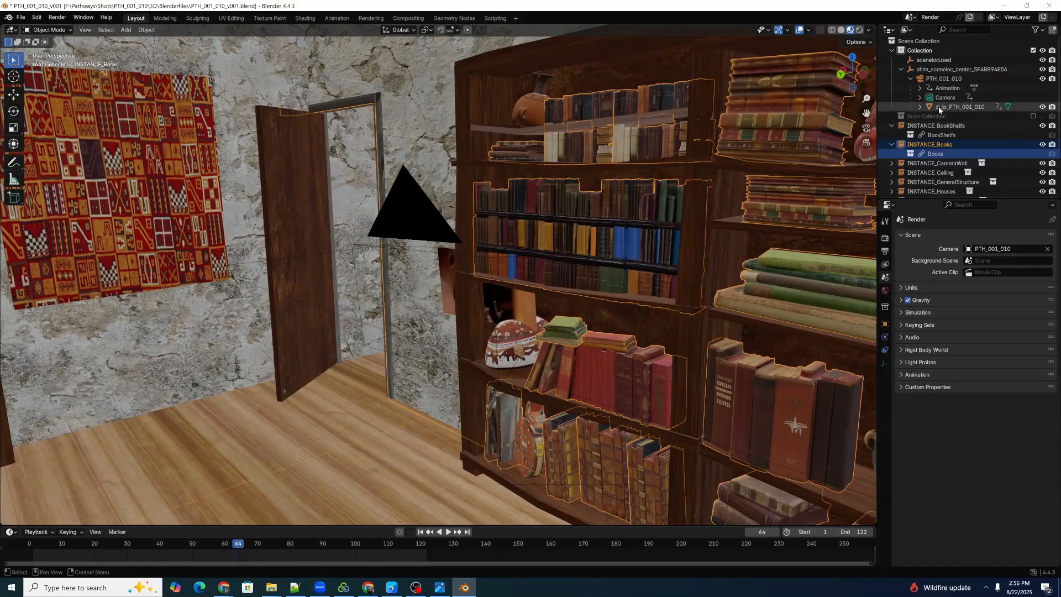
Step: Try hiding the entire INSTANCE_BookShelfs instance that blocks the image plane
click(939, 109)
middle_drag(599, 269, 564, 293)
click(565, 301)
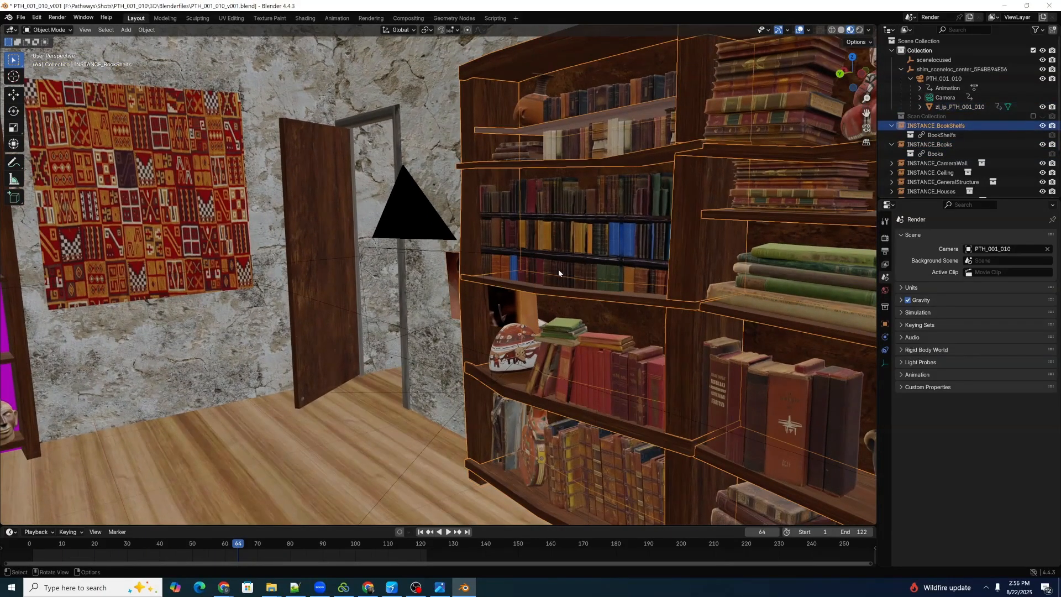
key(h)
middle_drag(383, 302, 559, 252)
ctrl+middle_drag(572, 213, 529, 261)
click(516, 272)
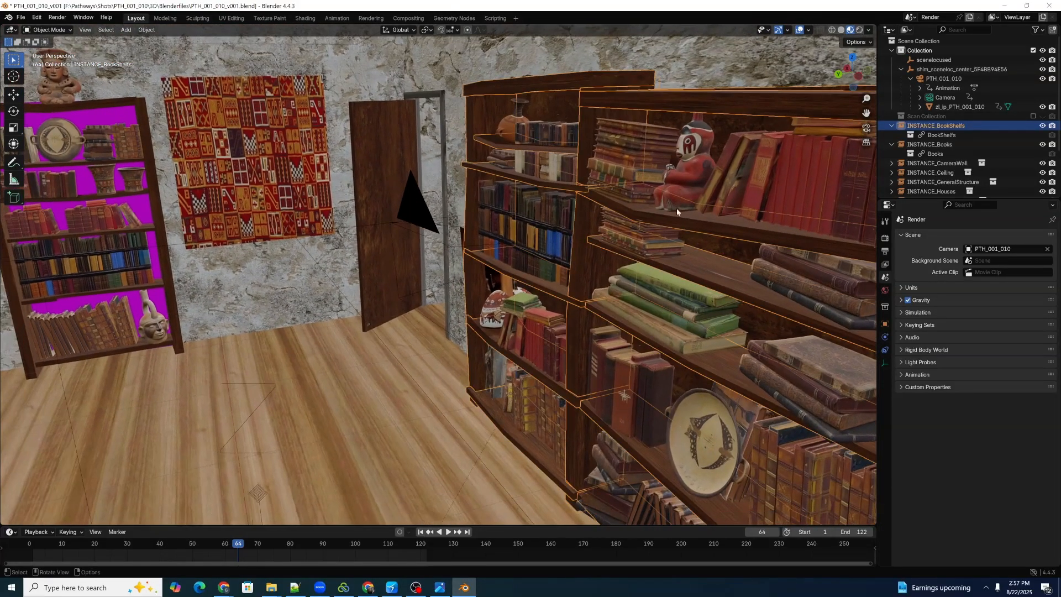
Step: Make a library override of the selected BookShelfs collection and select the curved shelf boards as an individual object
click(928, 136)
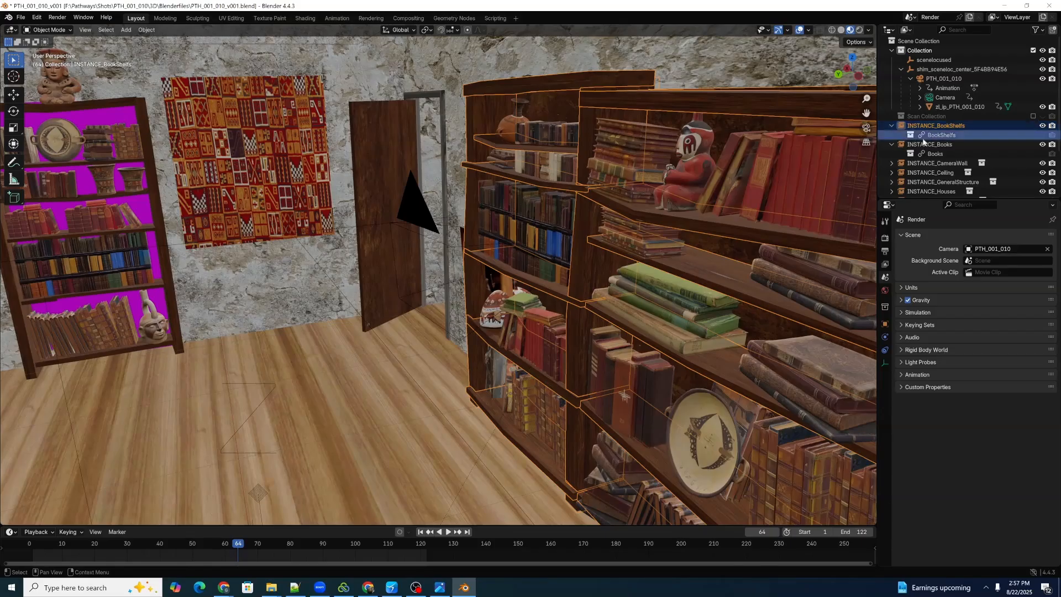
right_click(928, 138)
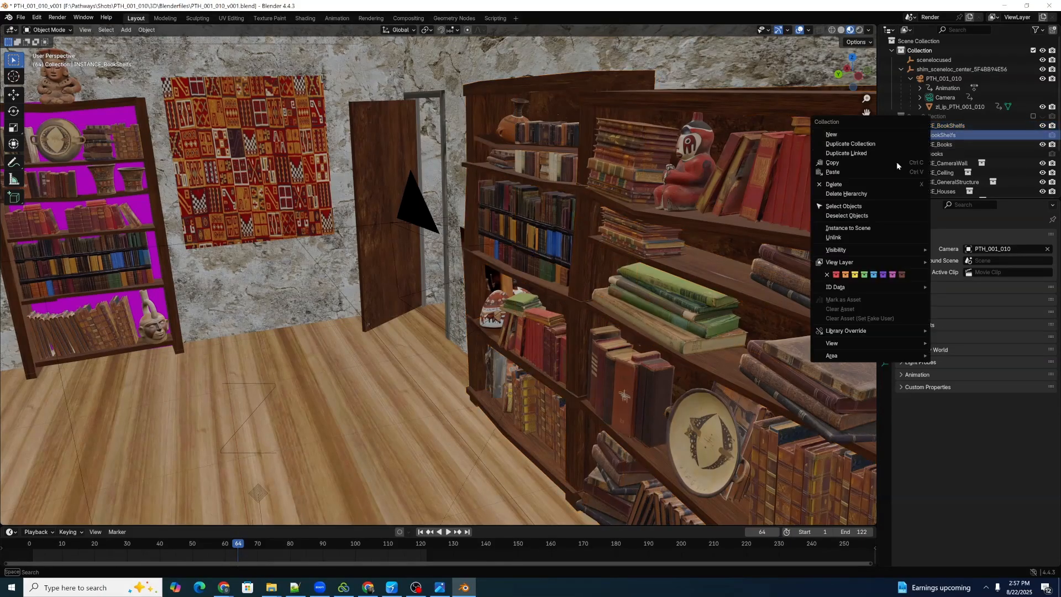
mouse_move(867, 332)
mouse_move(955, 331)
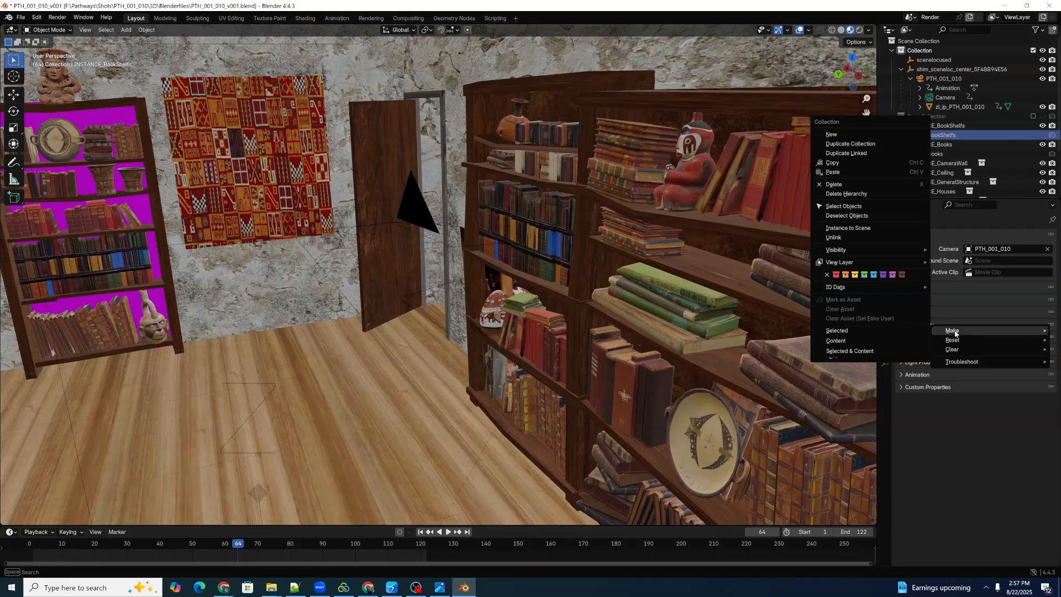
click(900, 332)
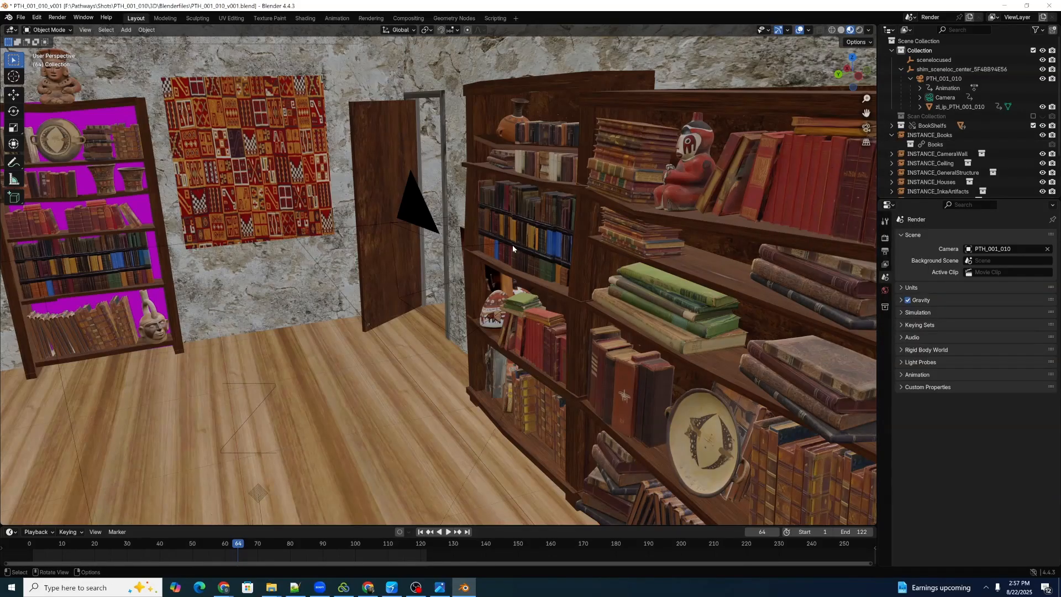
click(527, 237)
click(476, 202)
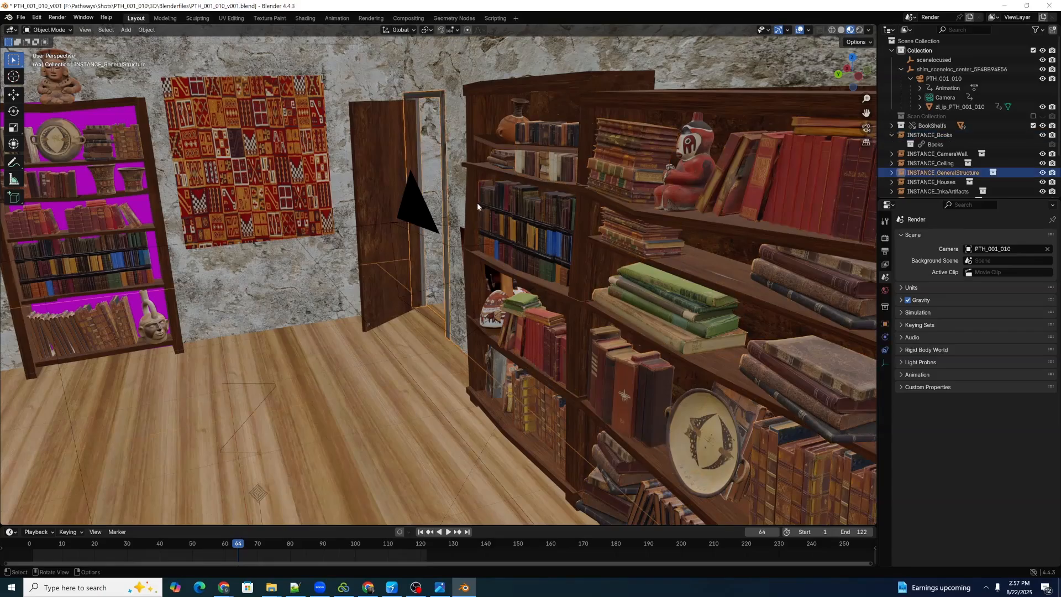
click(528, 269)
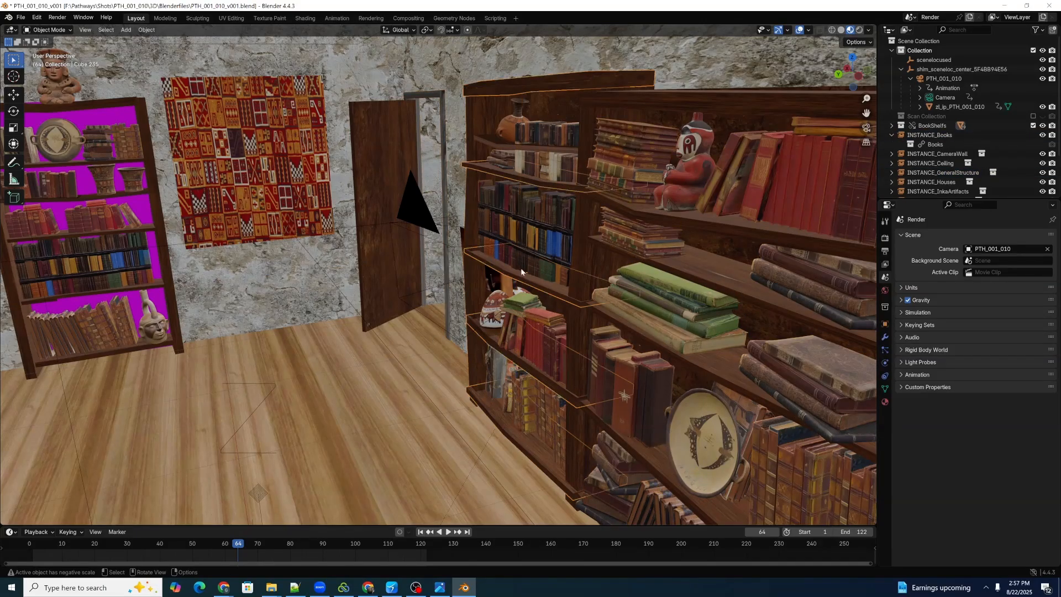
Step: Make a library override of the selected Books collection
click(539, 230)
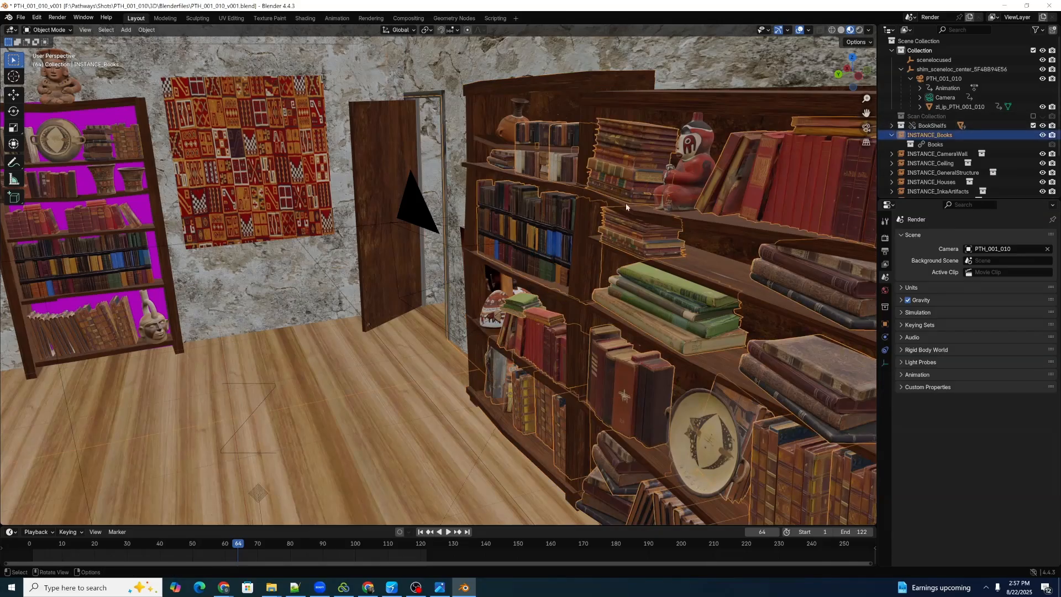
right_click(923, 146)
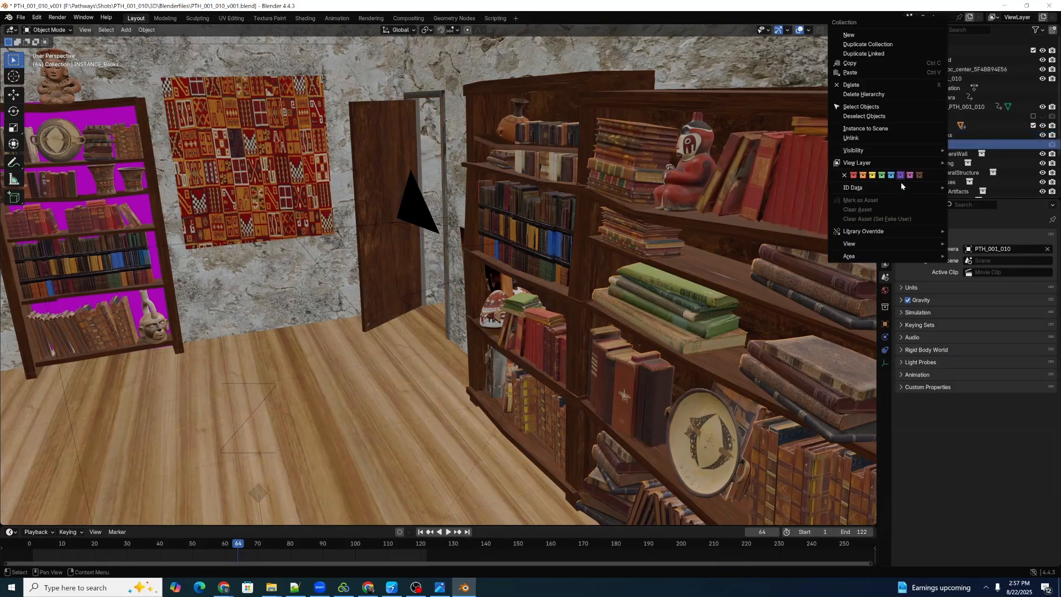
mouse_move(849, 237)
mouse_move(810, 231)
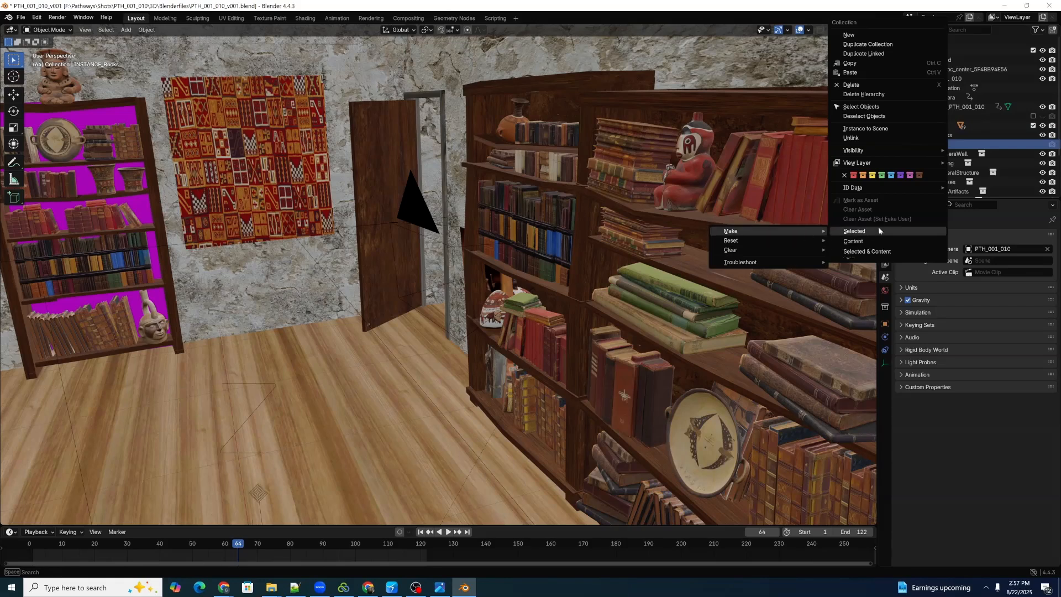
Step: Hide the book row on the middle shelf beside the image plane and select the PTH_001_010 camera
click(527, 233)
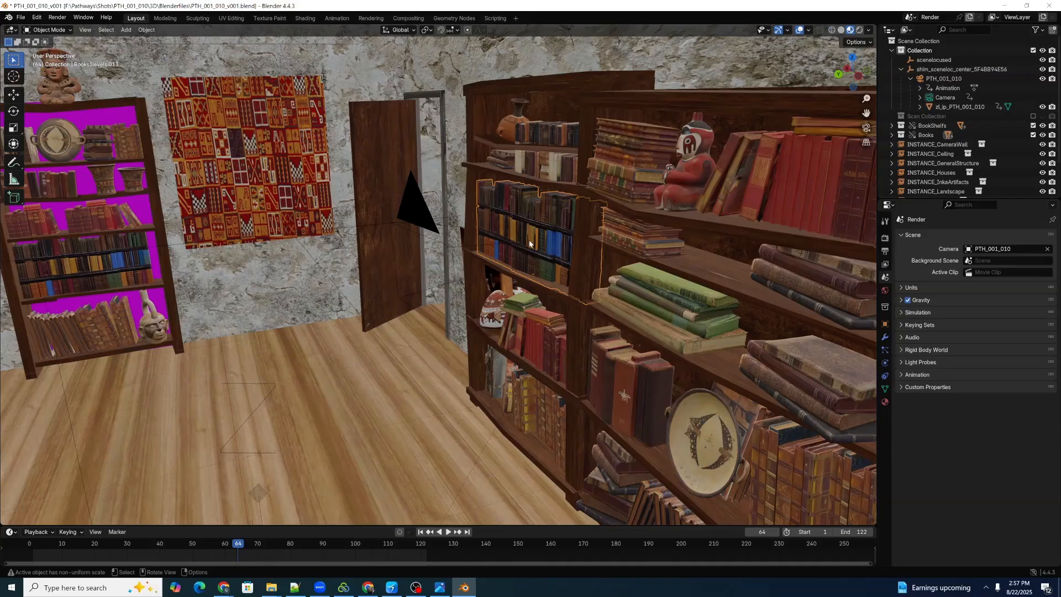
key(h)
scroll(556, 232, up, 5)
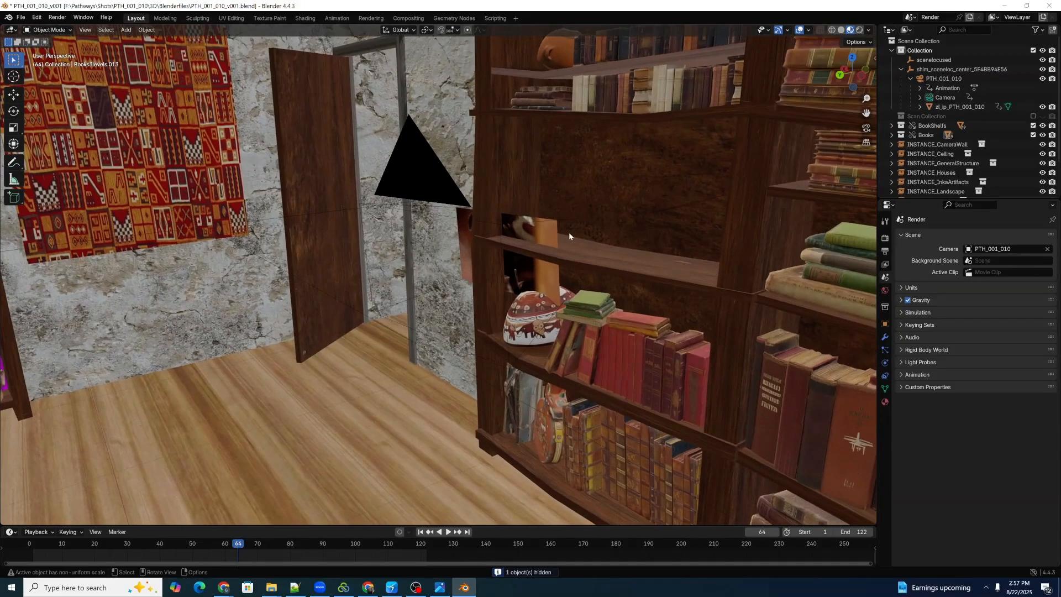
scroll(569, 232, down, 3)
click(410, 167)
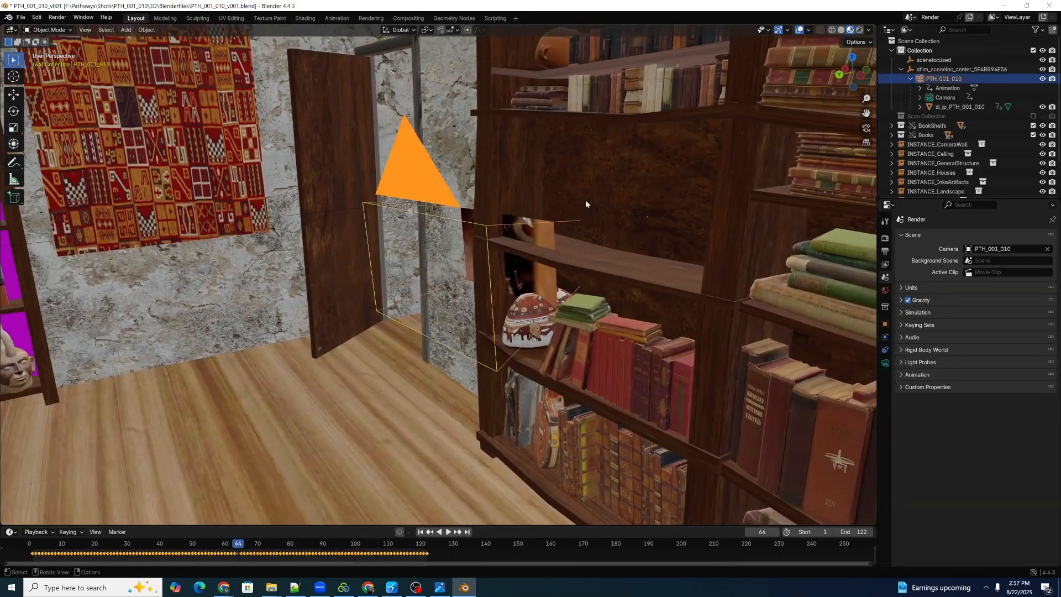
middle_drag(586, 200, 578, 210)
Step: Hide the curved shelf boards and the bookcase body that block the camera's view
click(566, 251)
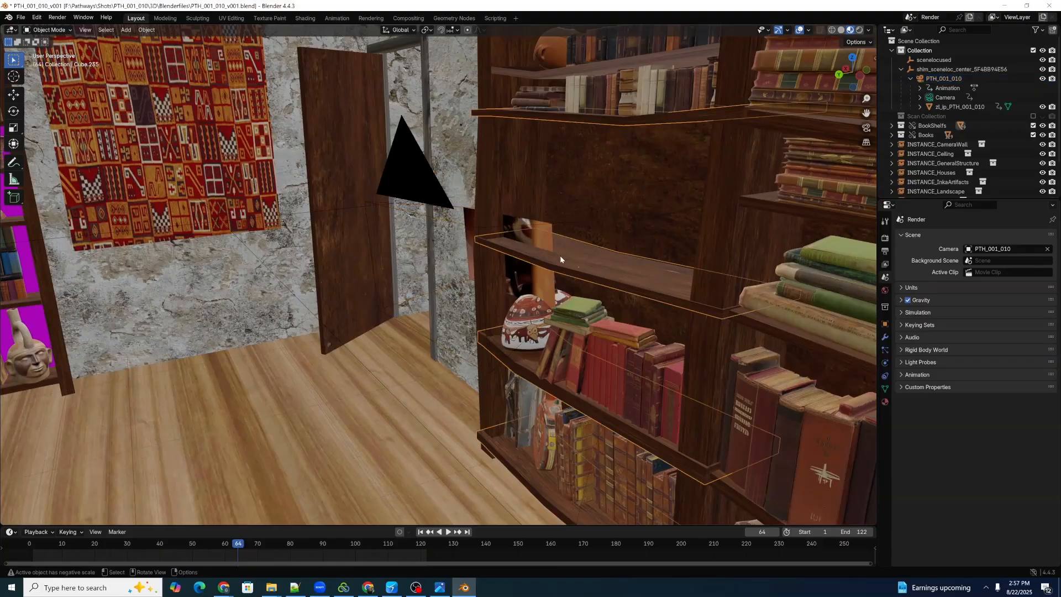
key(h)
click(577, 227)
key(h)
middle_drag(560, 216, 579, 211)
Step: Make a library override of the selected GeneralStructure collection
click(581, 210)
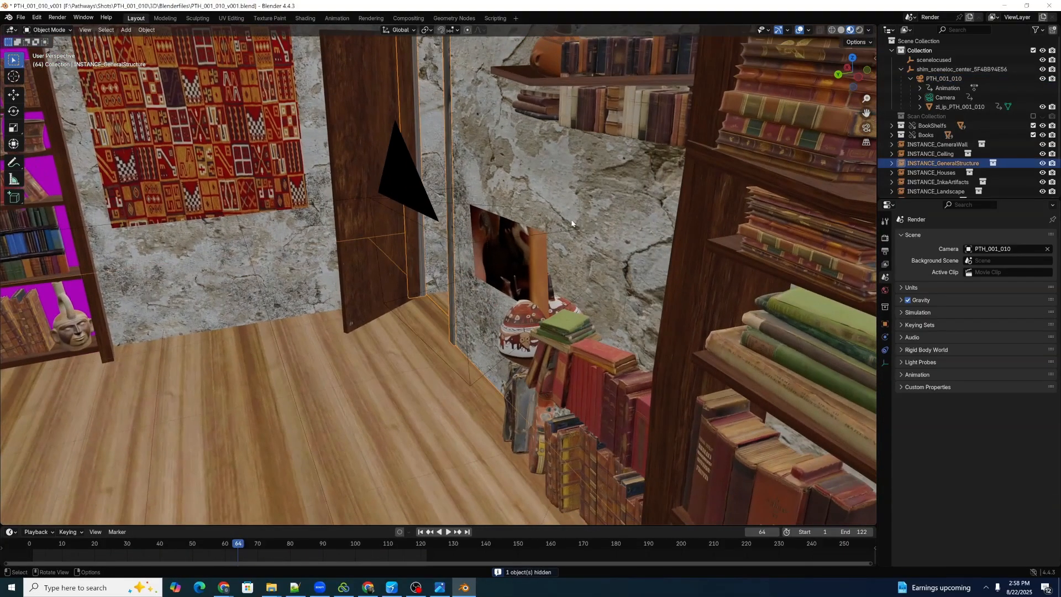
click(892, 163)
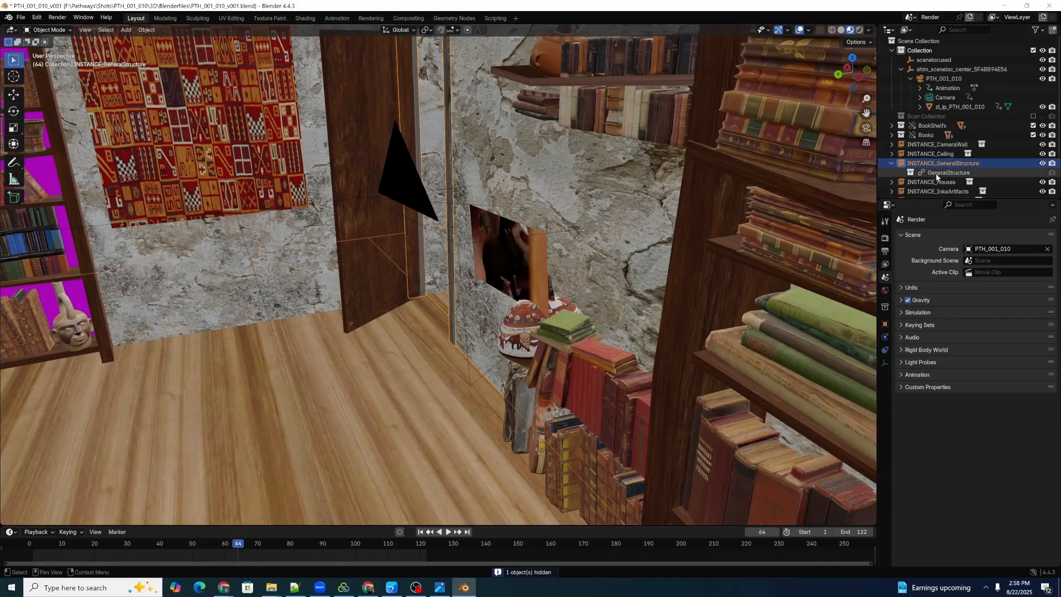
right_click(935, 175)
mouse_move(899, 231)
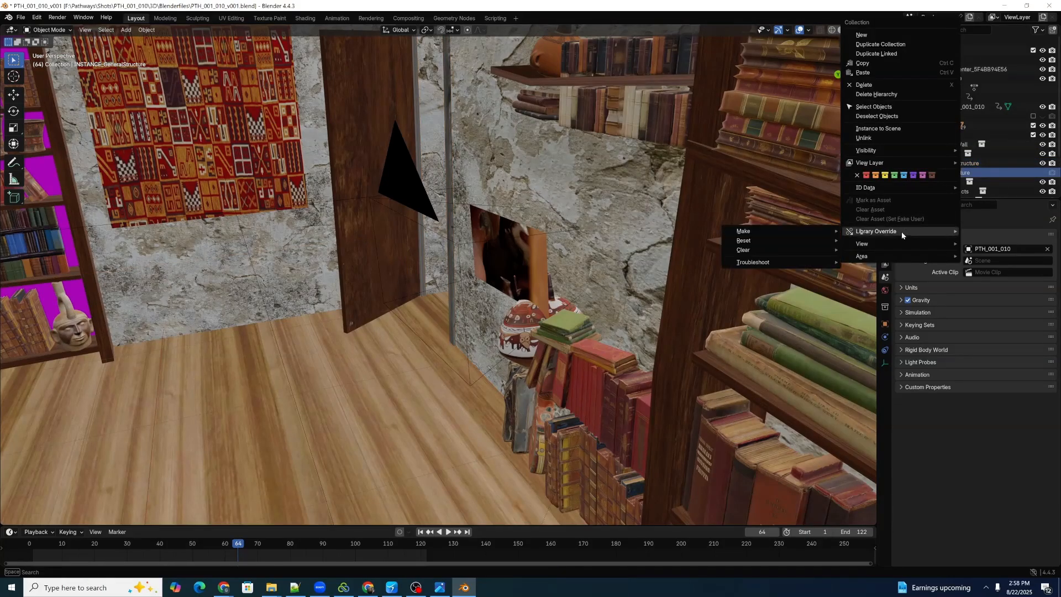
mouse_move(793, 233)
click(845, 235)
Step: Hide the wall section behind the image plane and the INSTANCE_InkaArtifacts instance
click(583, 238)
middle_drag(484, 217, 557, 269)
click(538, 310)
key(h)
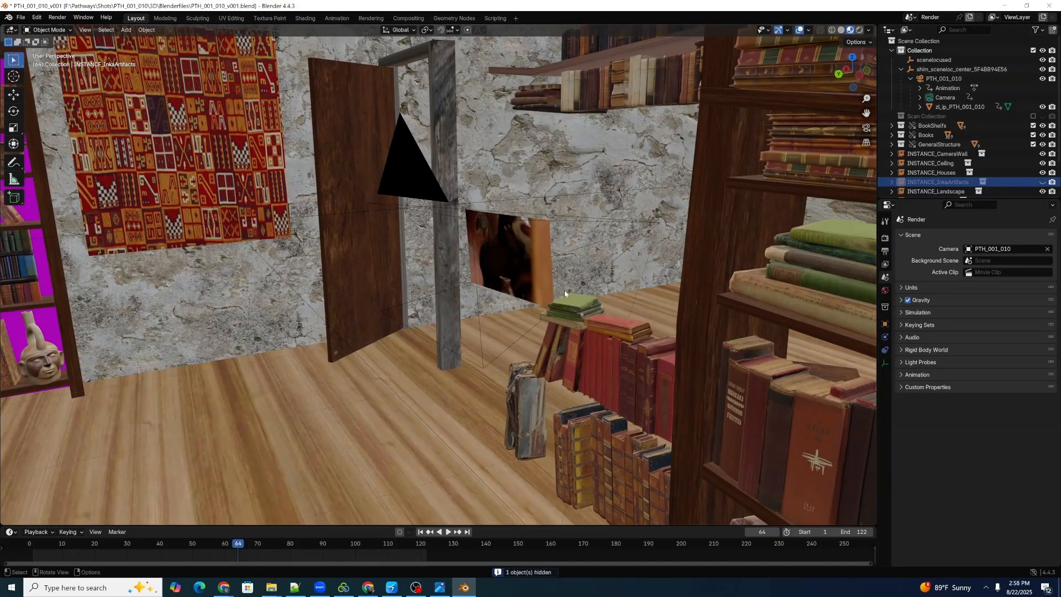
Step: Return to the camera view, scrub to frame 50 and play the shot to check the image plane
key(KP_0)
drag(57, 541, 190, 543)
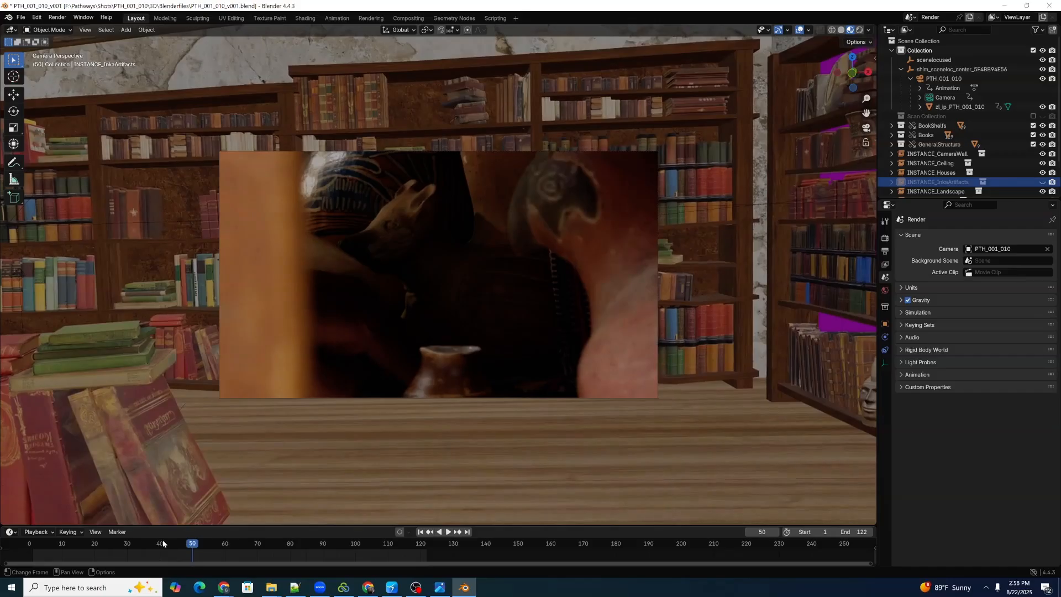
key(space)
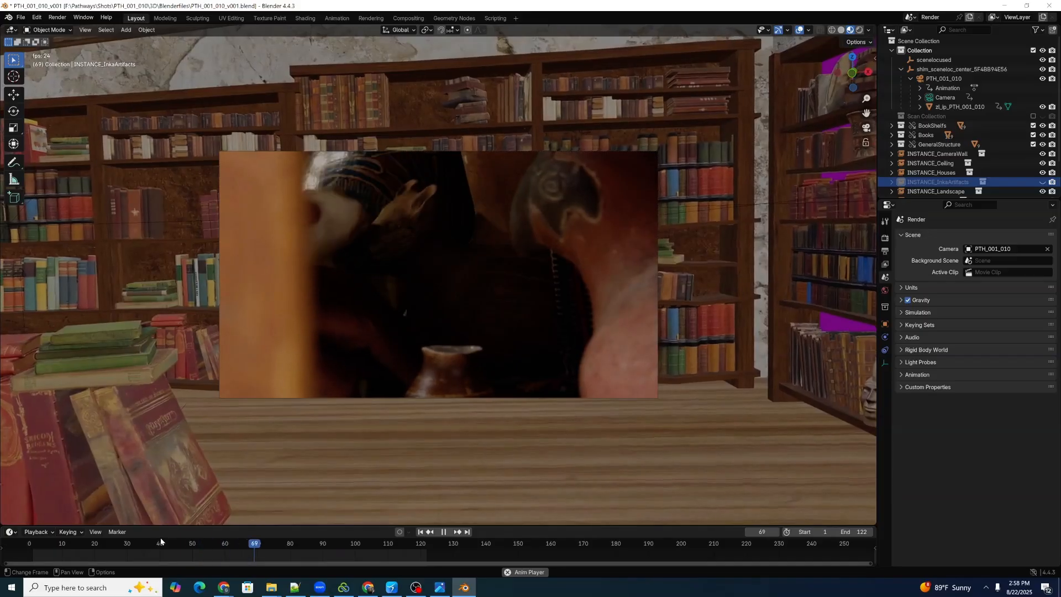
Step: Stop the playback and save the PTH_001_010 Blender file
key(space)
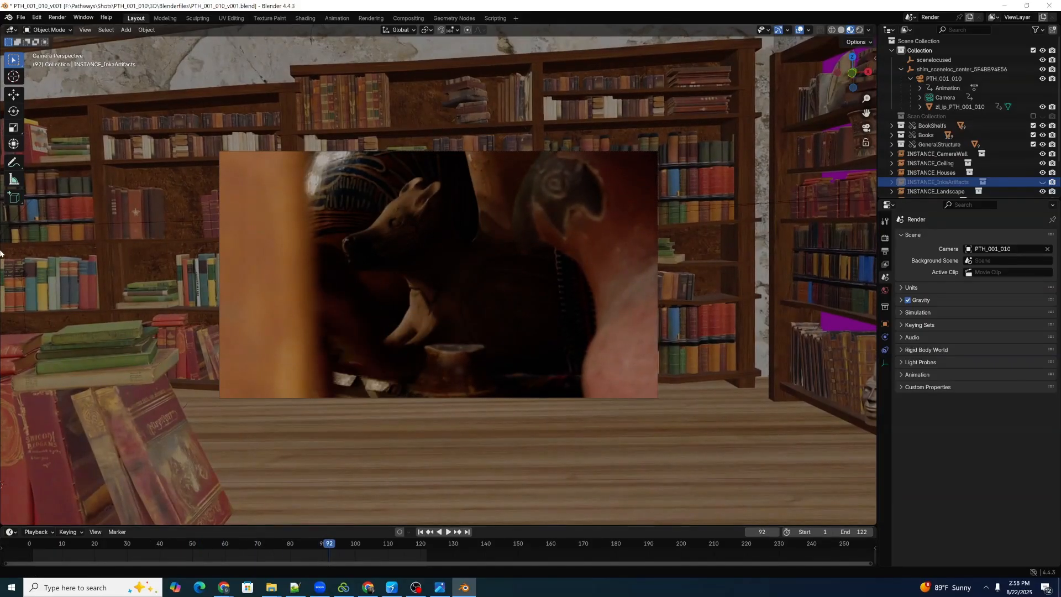
key(ctrl+s)
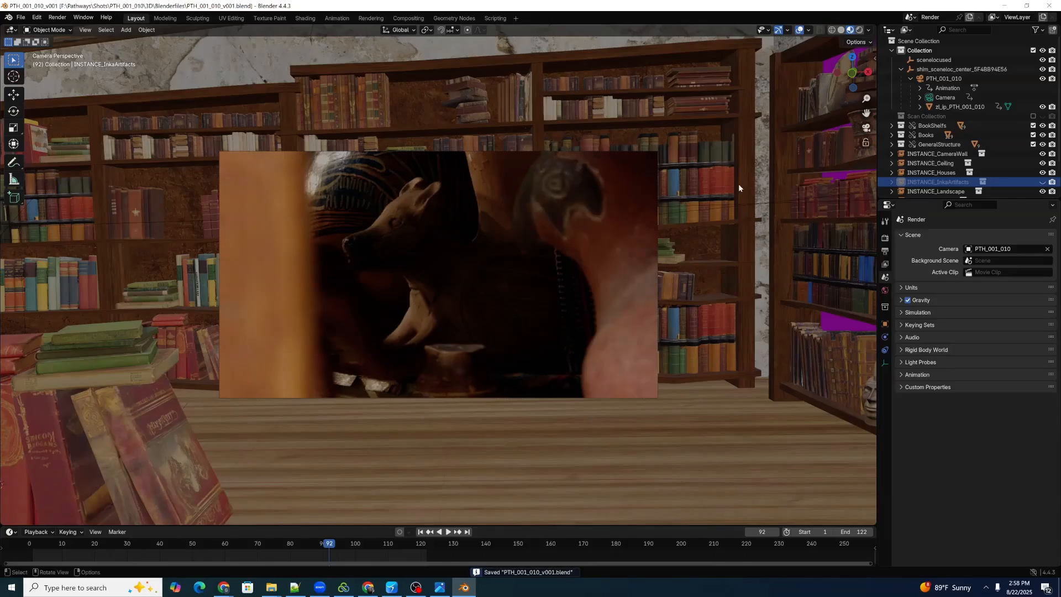
Step: Check the render output path, render the shot with Autoshot's Fast Viewport Video, and close the render window
key(n)
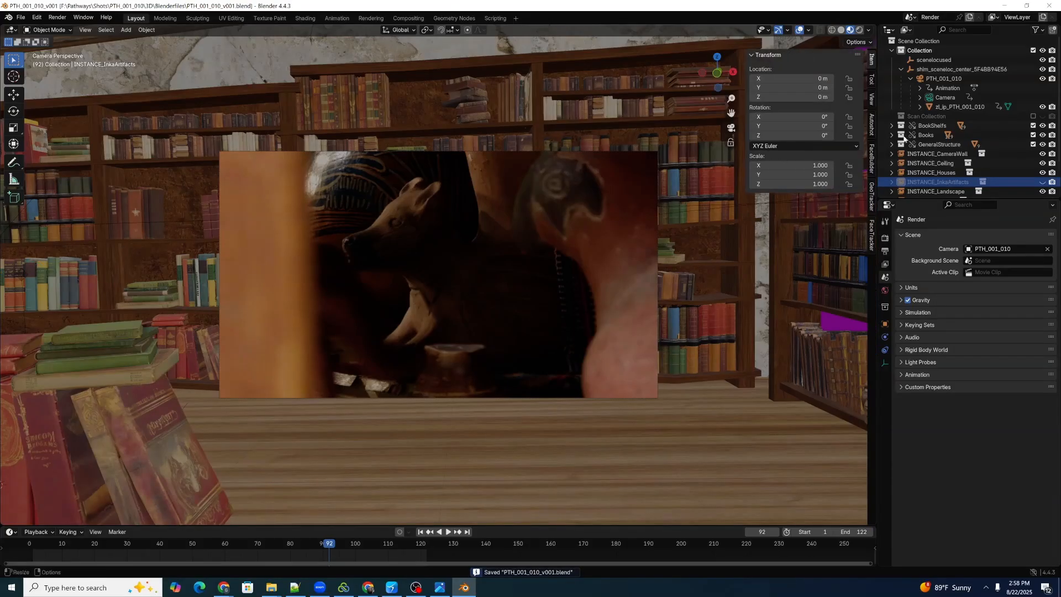
click(872, 126)
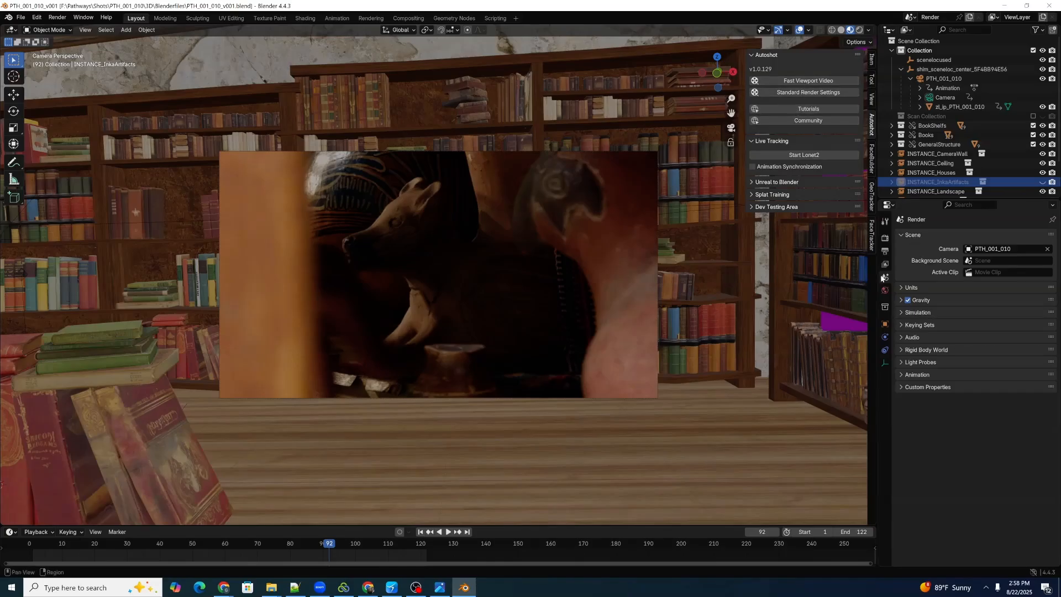
click(885, 252)
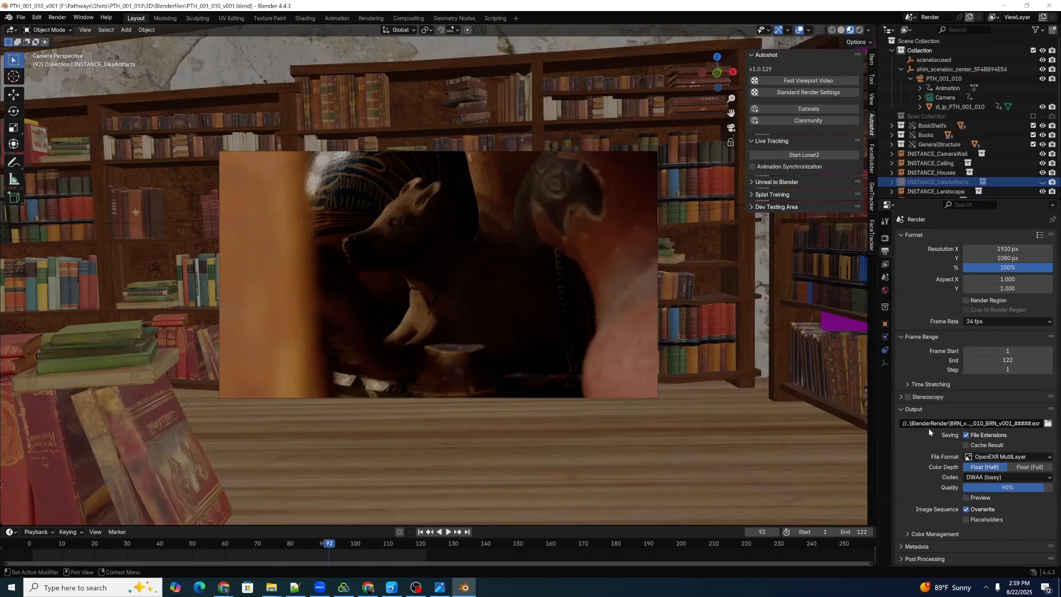
drag(878, 442, 853, 446)
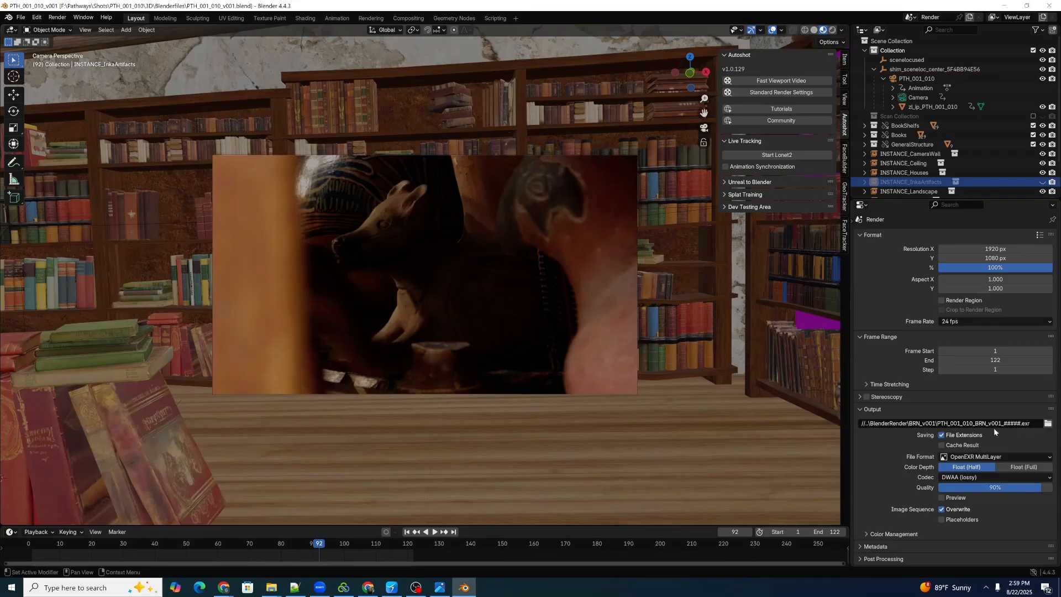
click(774, 82)
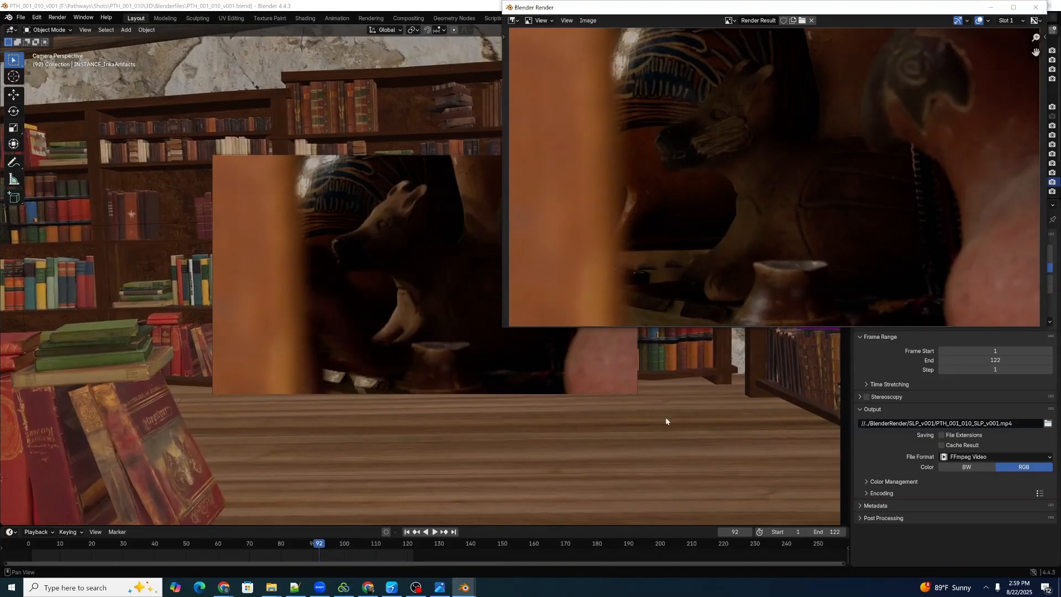
drag(856, 14, 777, 43)
click(957, 37)
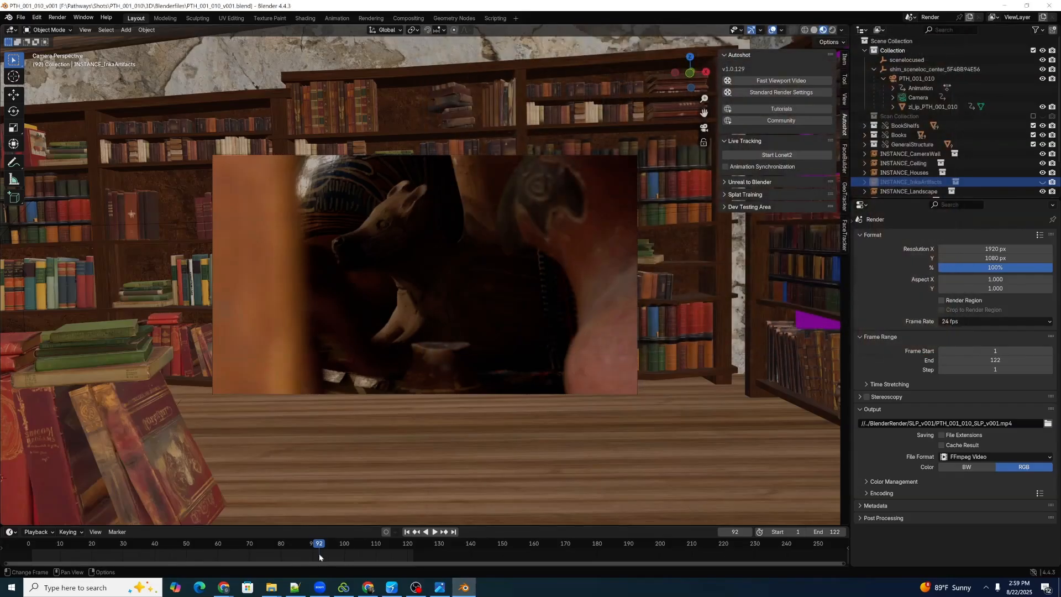
Step: Play PTH_001_010_SLP_v001.mp4 from the shot's BlenderRender/SLP_v001 folder in File Explorer, then close the player
mouse_move(271, 587)
click(292, 561)
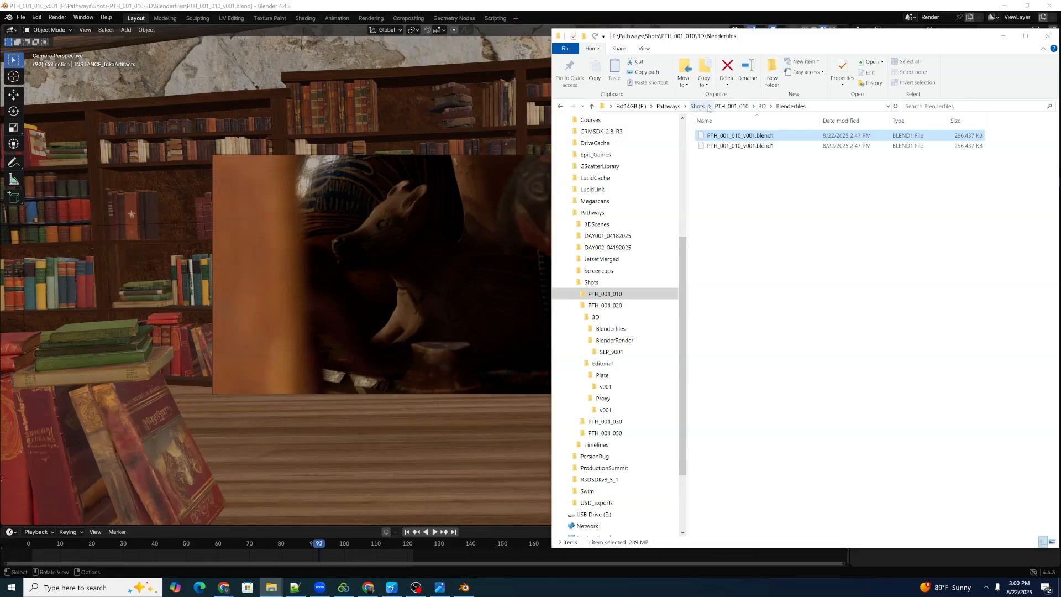
click(729, 106)
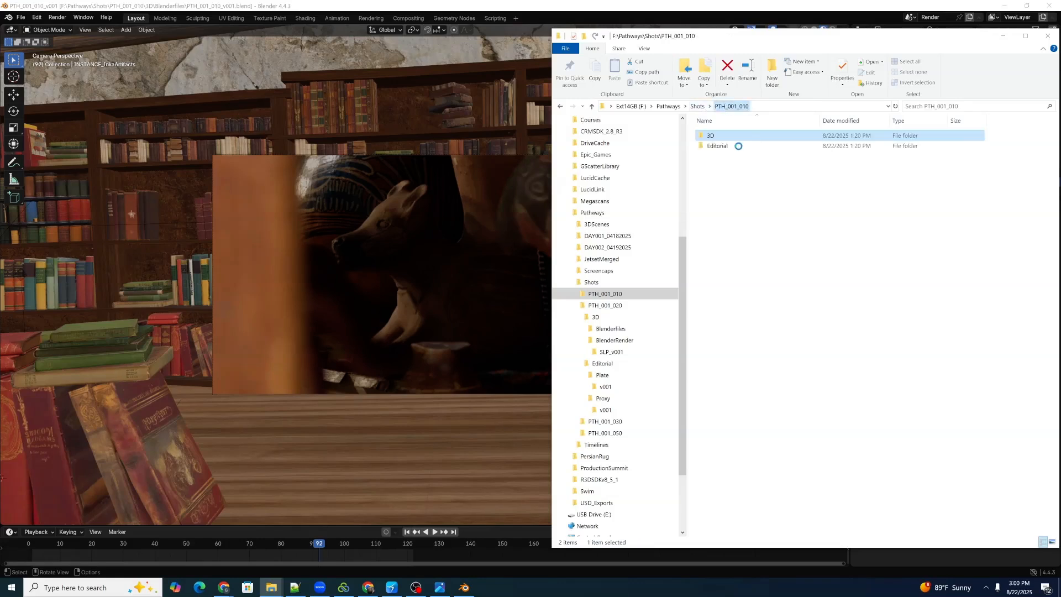
double_click(709, 136)
click(728, 146)
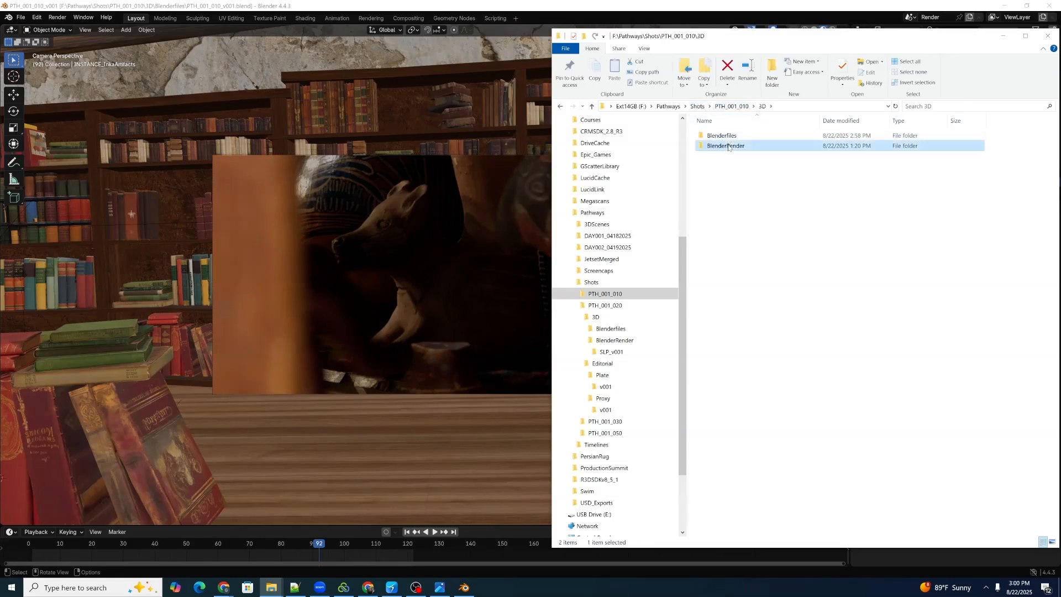
double_click(735, 147)
double_click(725, 141)
click(723, 150)
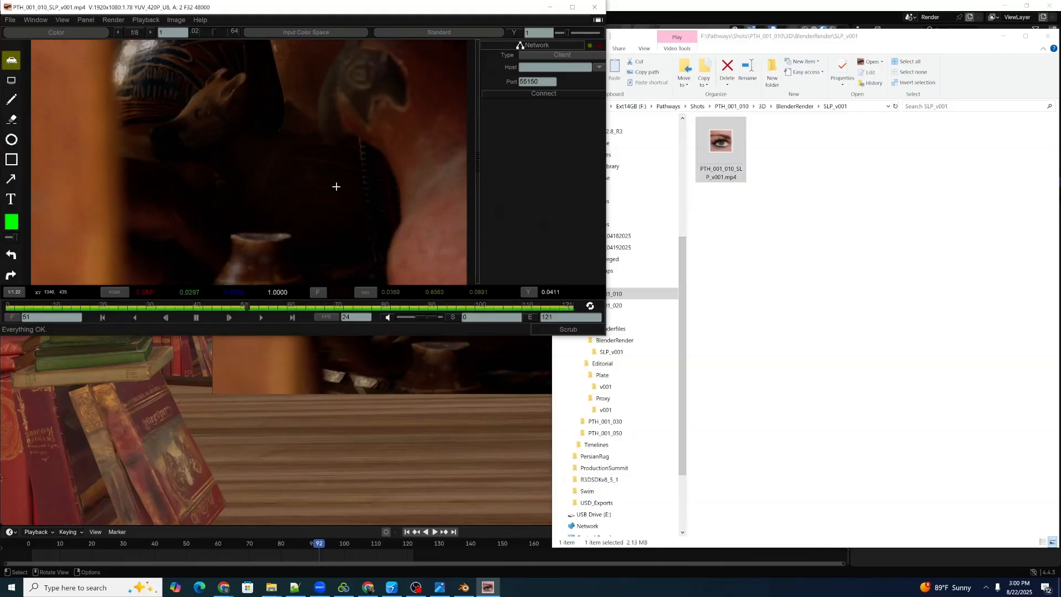
click(594, 7)
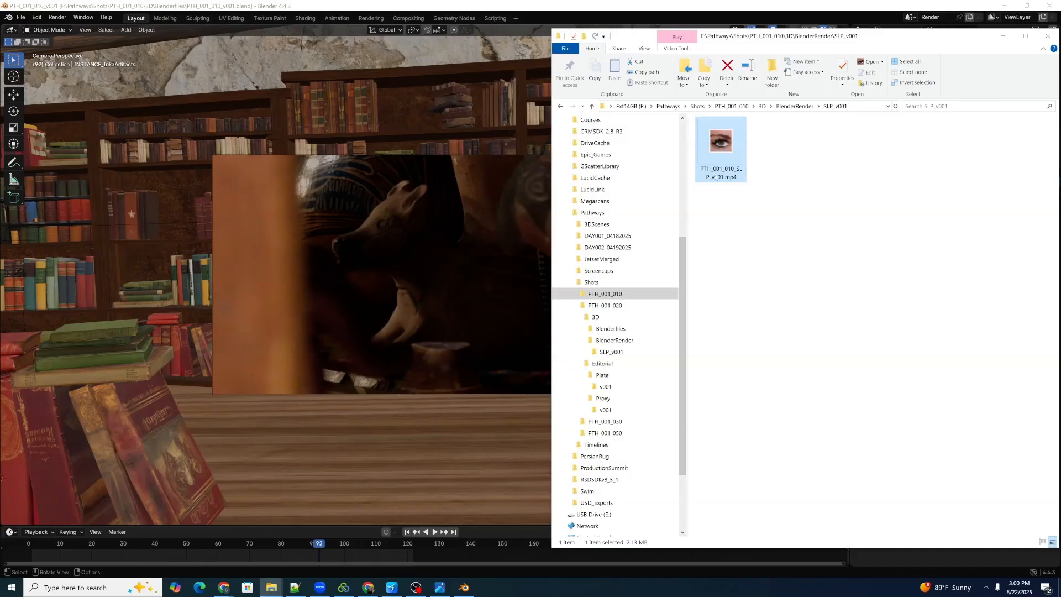
Step: Save and close the PTH_001_010 file in Blender, and open PTH_001_020_v001.blend from shot PTH_001_020's Blenderfiles folder
click(550, 137)
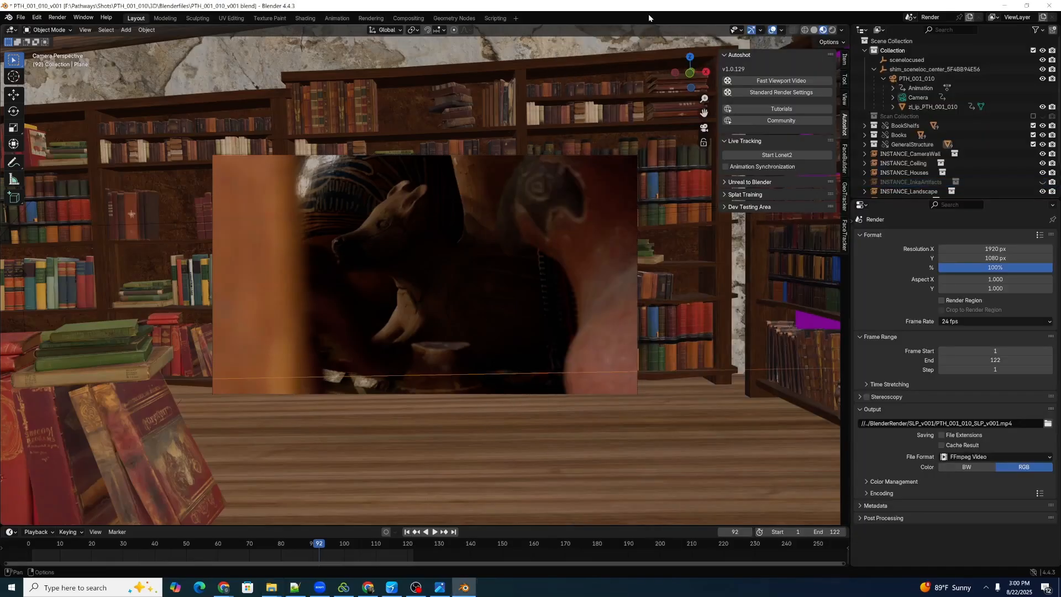
key(ctrl+s)
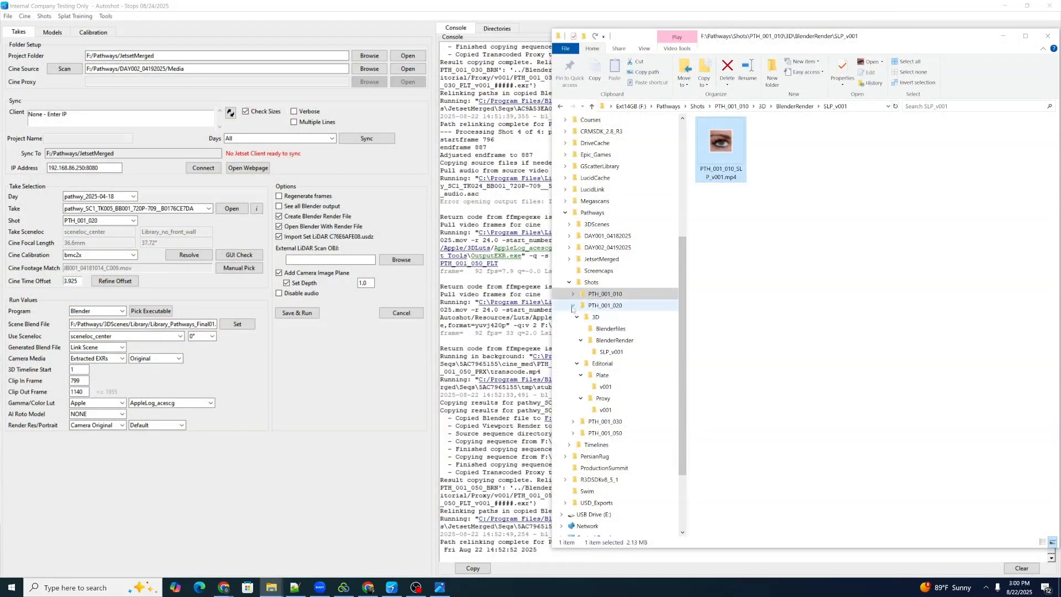
click(611, 329)
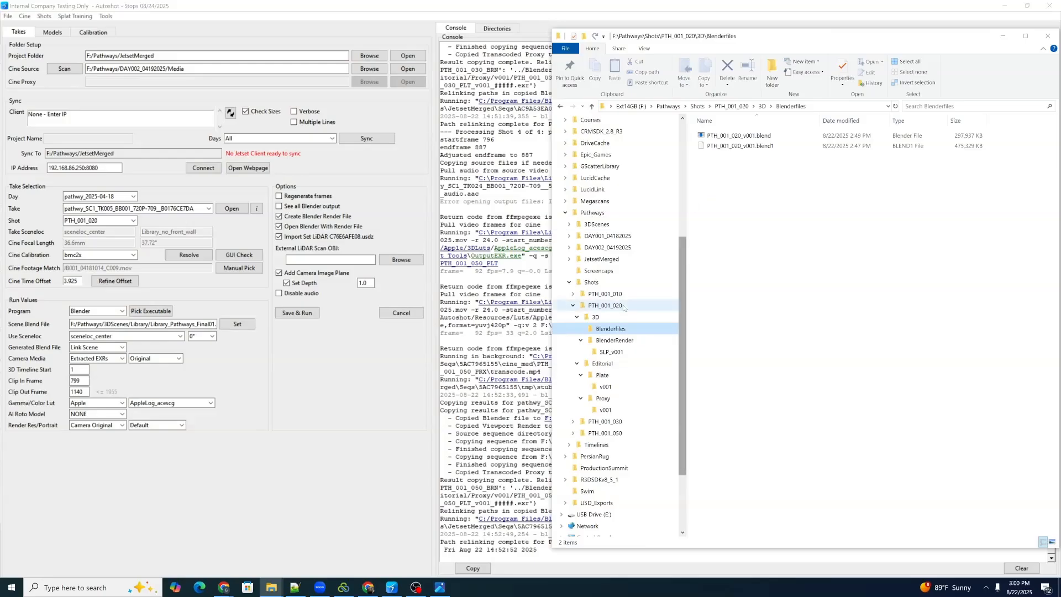
double_click(740, 135)
click(489, 267)
click(562, 370)
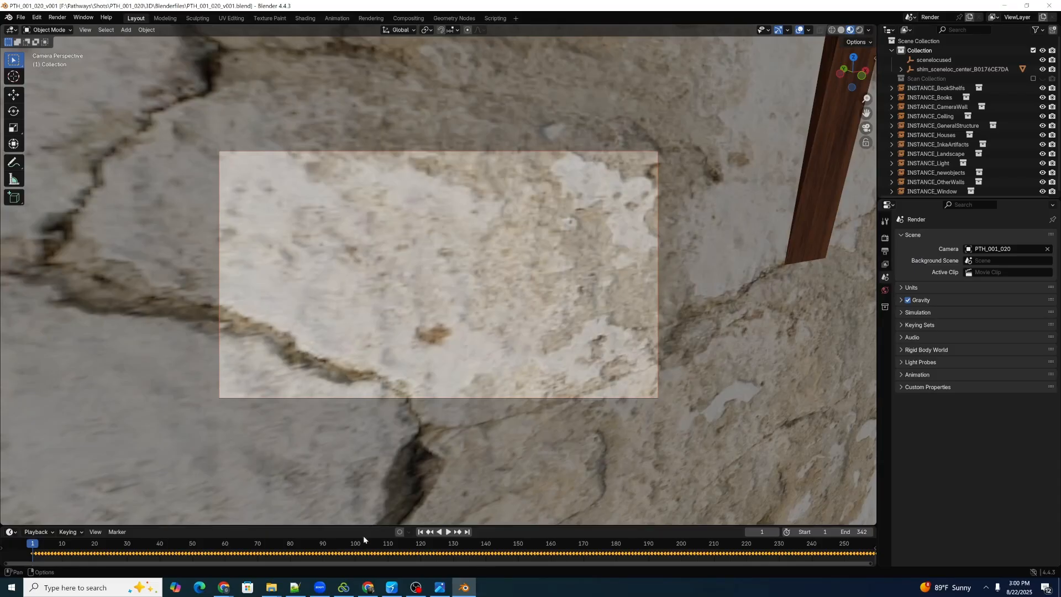
Step: Scrub the shot to frame 171 and look from outside the camera at the bookcase blocking the image plane
drag(360, 544, 762, 533)
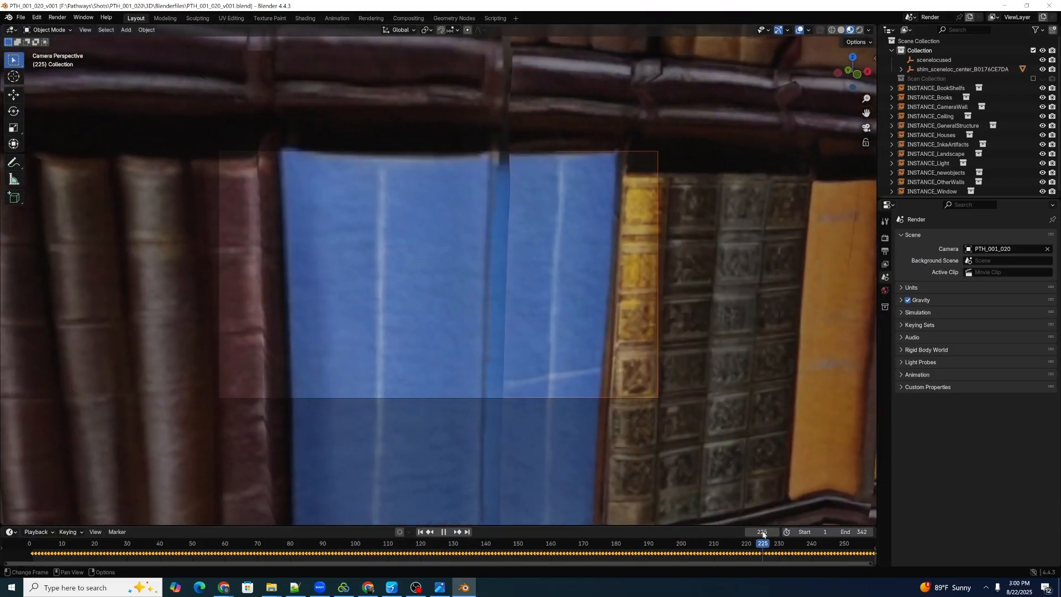
scroll(489, 557, down, 9)
drag(636, 546, 513, 548)
middle_drag(509, 352, 591, 304)
scroll(947, 97, down, 2)
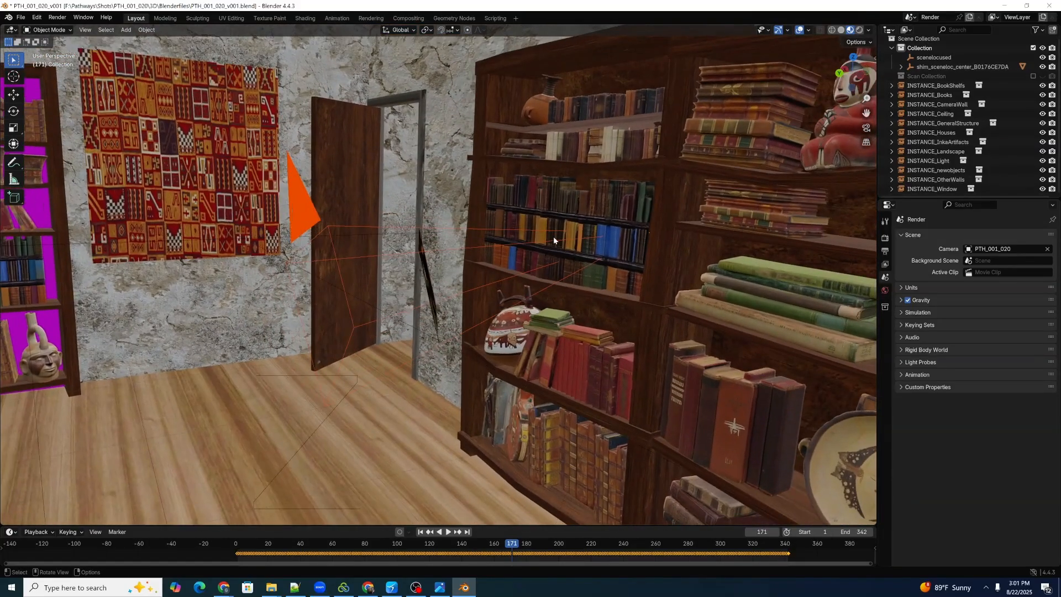
Step: Make a library override of the selected Books collection
click(617, 237)
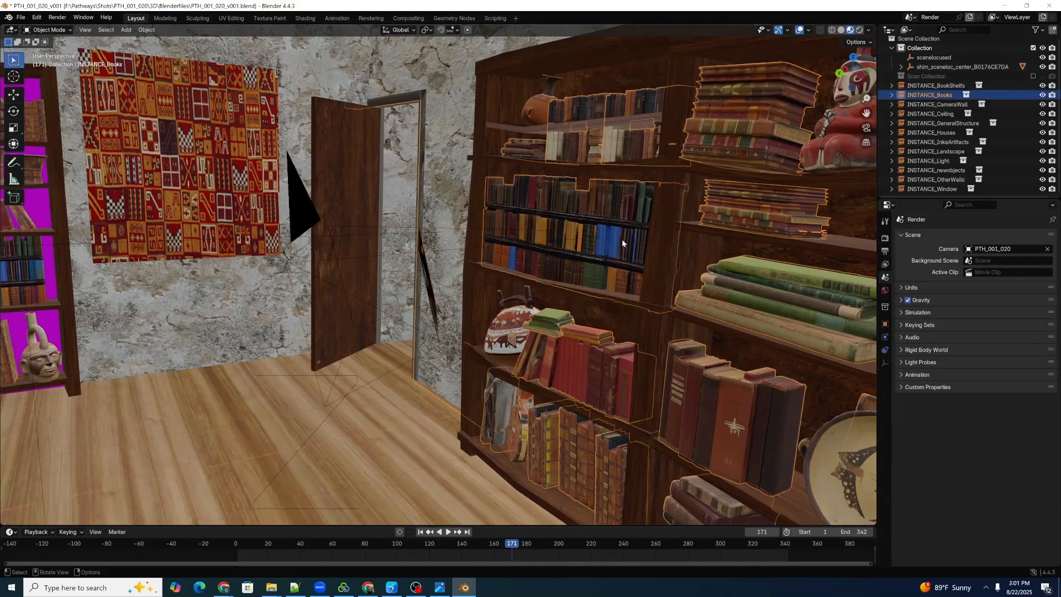
click(892, 95)
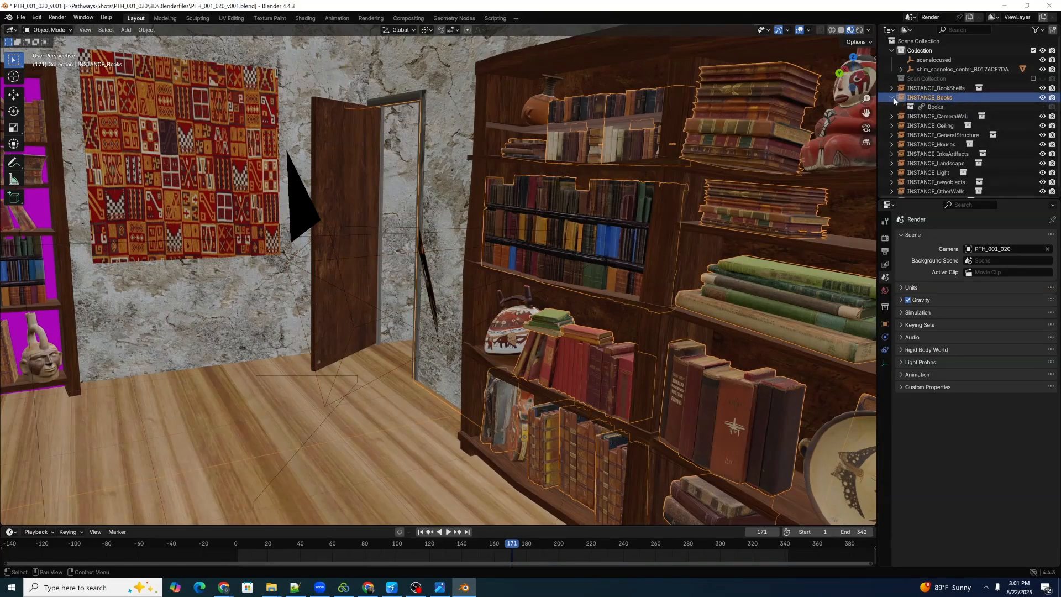
click(911, 107)
right_click(912, 107)
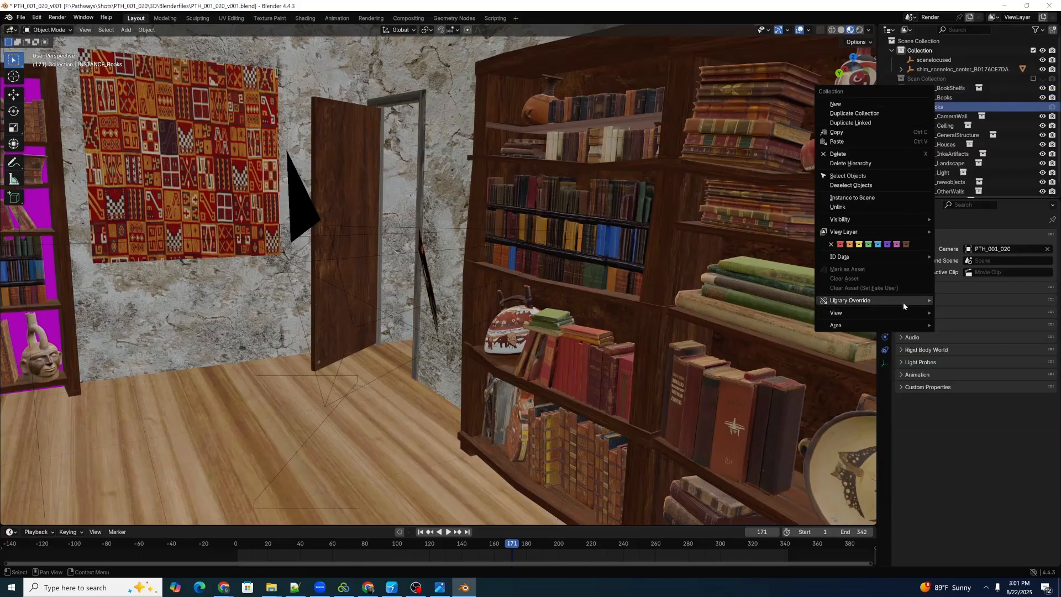
mouse_move(903, 302)
mouse_move(943, 301)
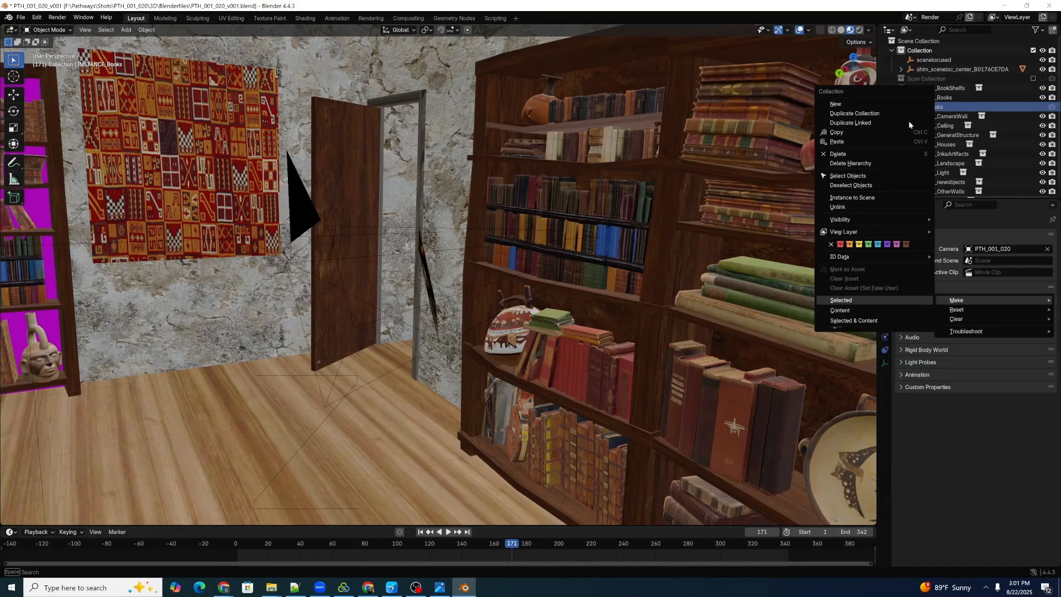
Step: Make a library override of the selected BookShelfs collection
click(655, 229)
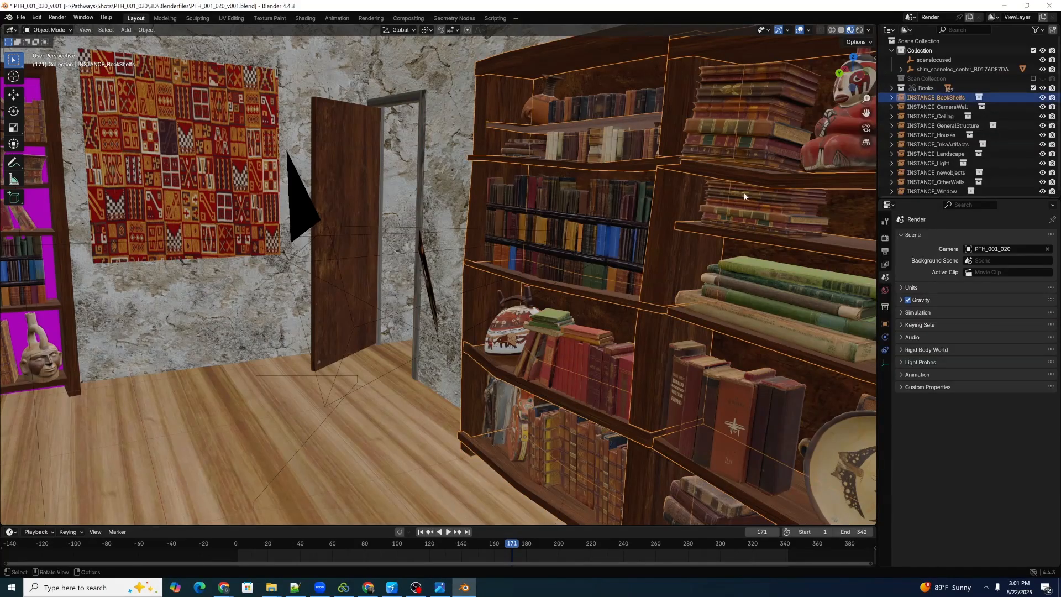
click(892, 97)
click(917, 107)
right_click(922, 109)
mouse_move(897, 231)
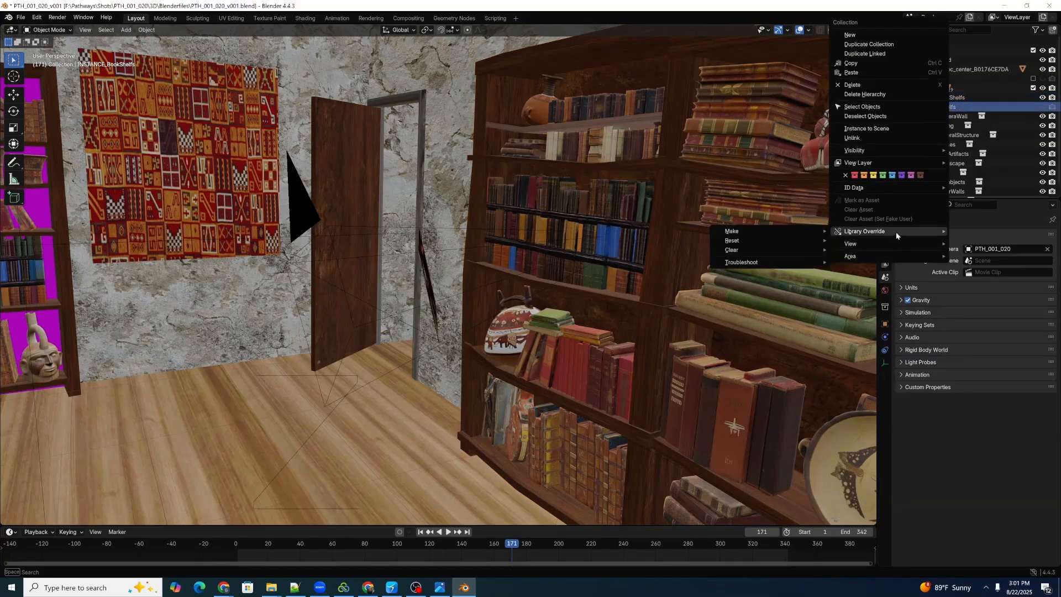
mouse_move(808, 230)
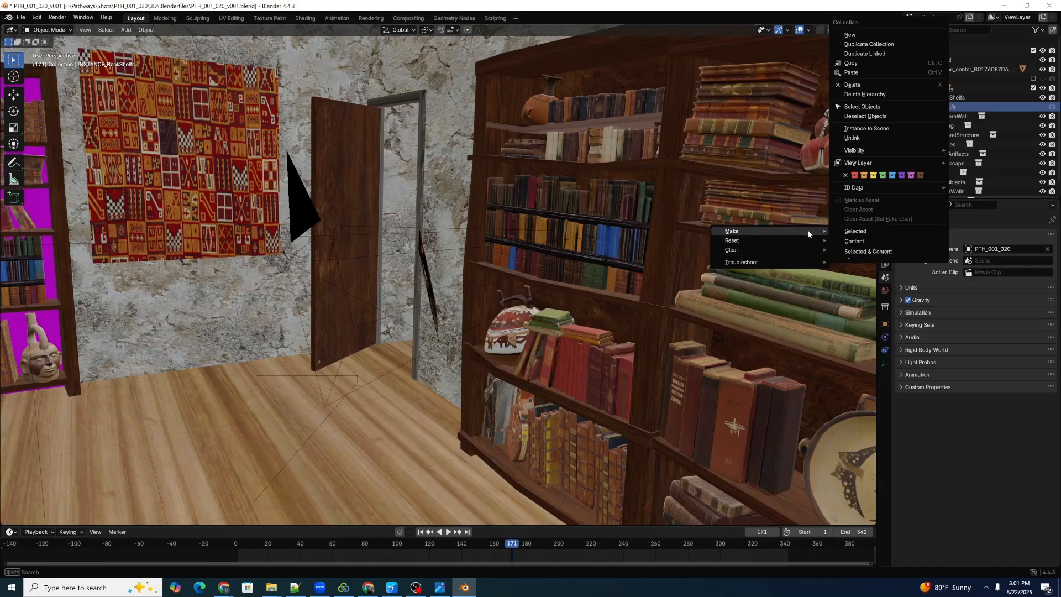
click(855, 231)
Step: Hide the middle rows of books, the shelf boards and the bookcase back panel that block the camera
click(591, 248)
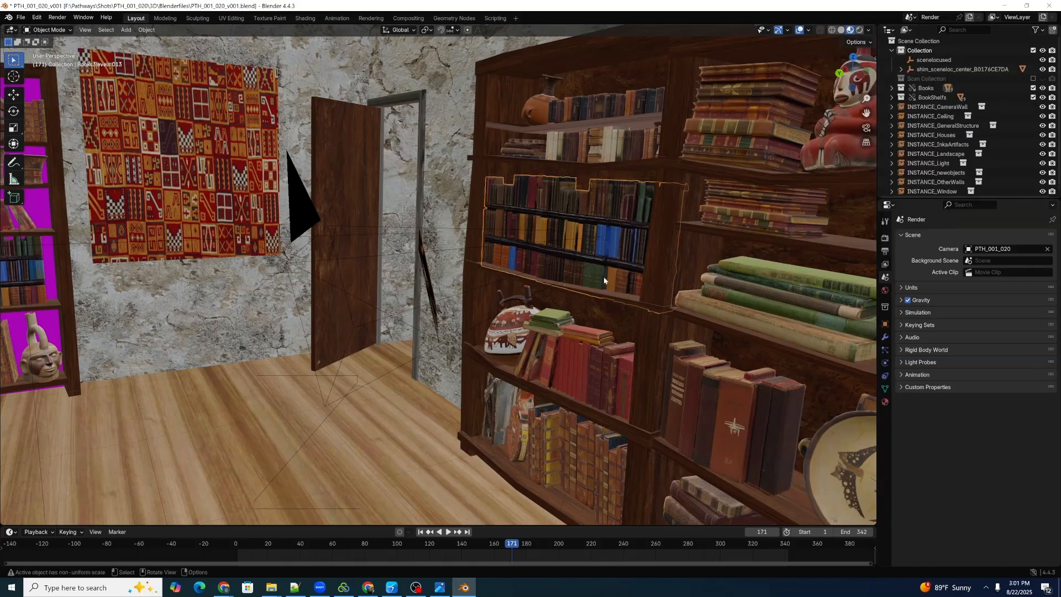
key(h)
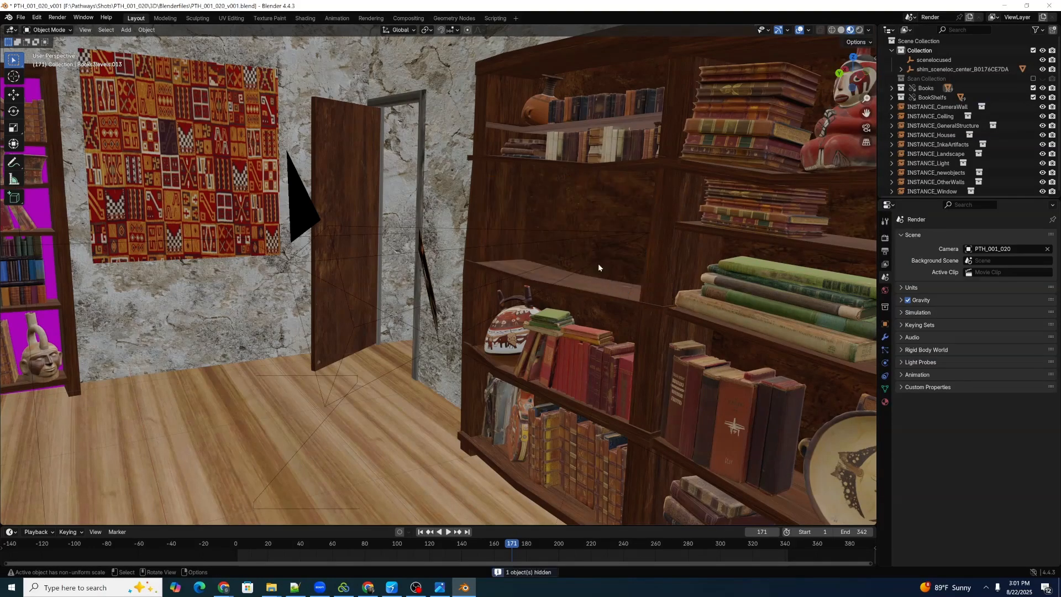
click(602, 273)
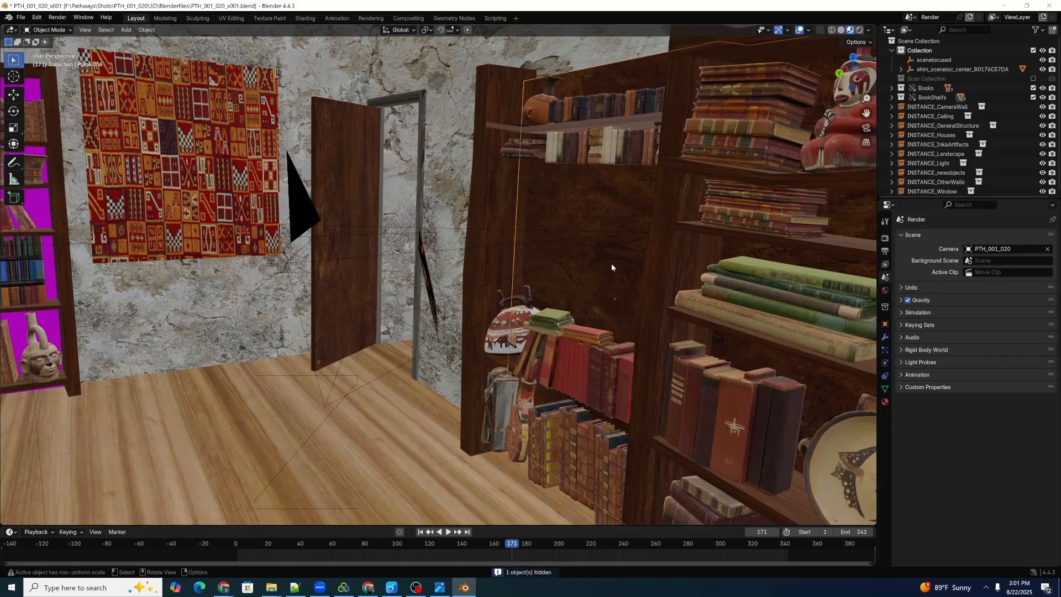
key(h)
Step: Make a library override of the GeneralStructure collection that contains the wall behind the bookcase
click(580, 225)
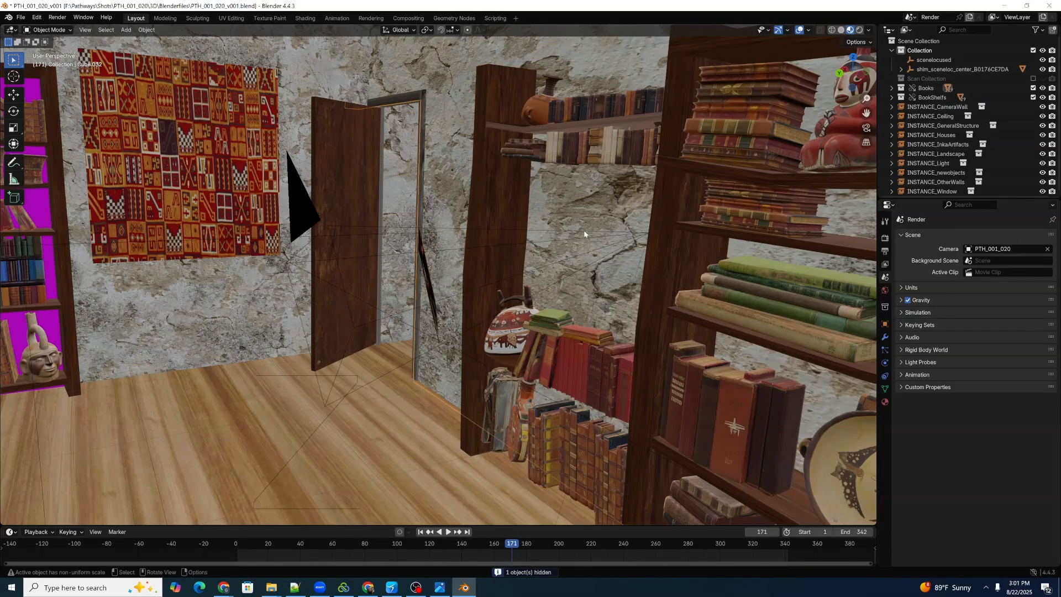
click(592, 255)
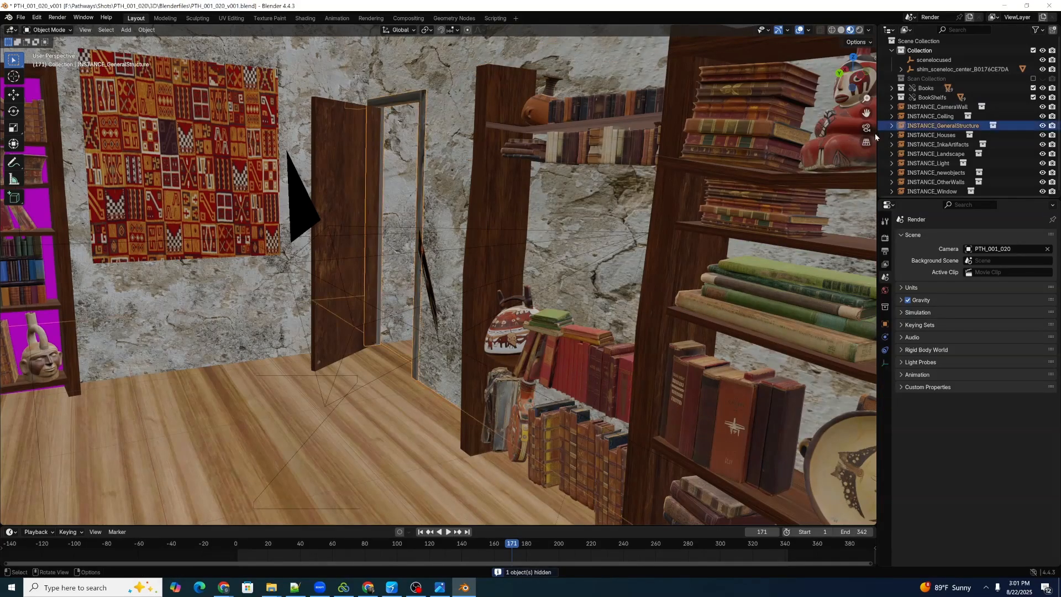
click(925, 134)
right_click(924, 133)
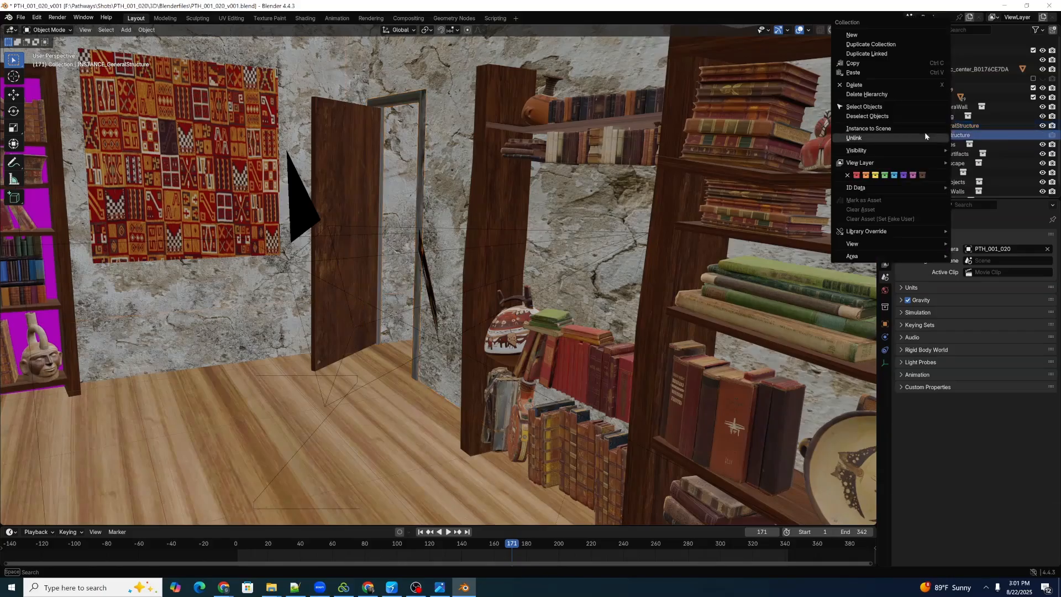
mouse_move(910, 232)
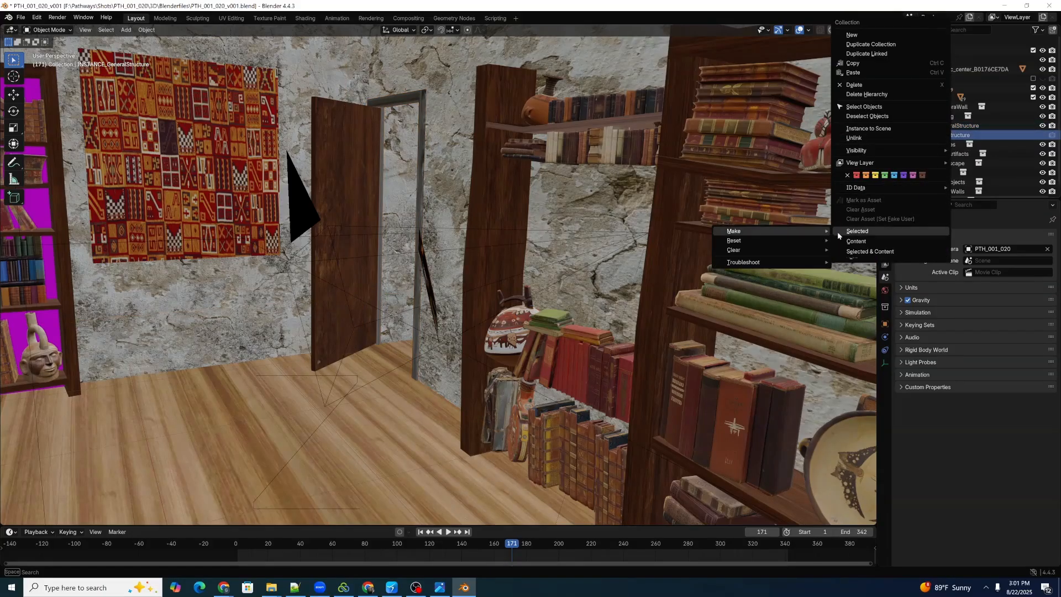
click(840, 232)
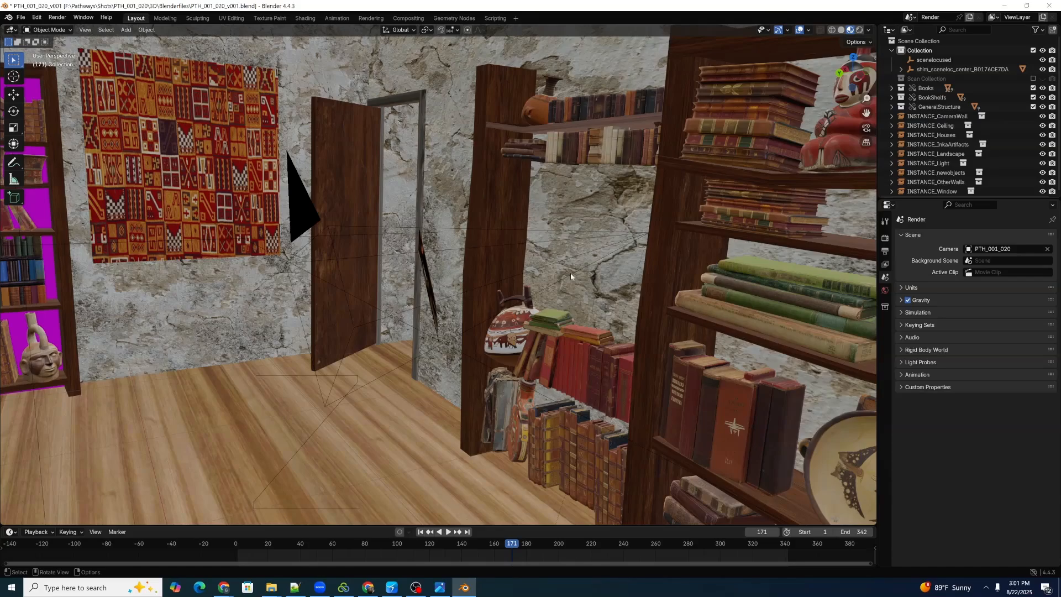
mouse_move(549, 281)
middle_down()
mouse_move(512, 284)
mouse_move(530, 287)
mouse_move(544, 270)
middle_up()
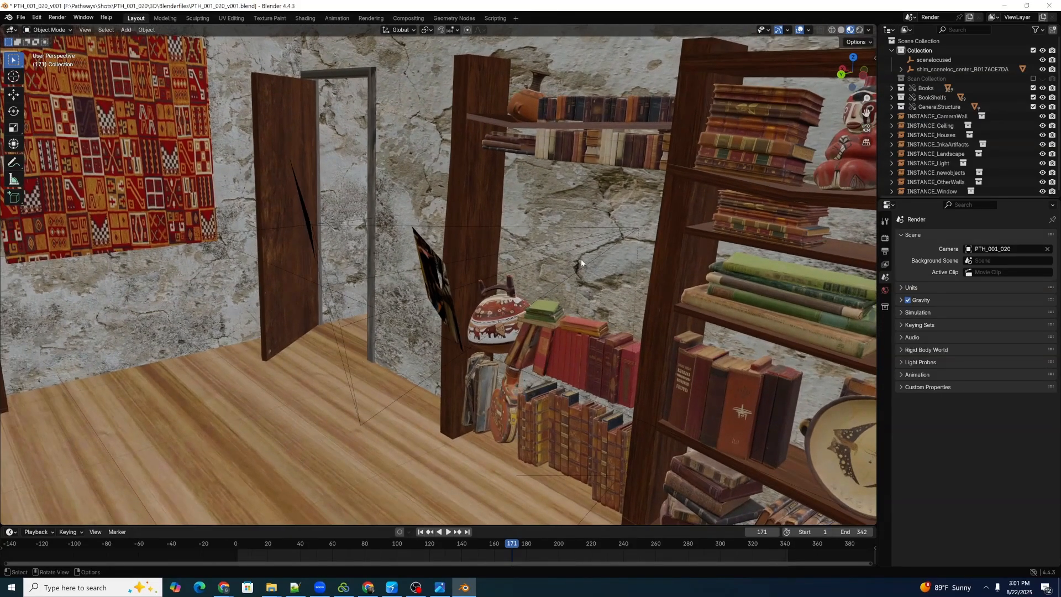
Step: Hide the GeneralStructure wall behind the bookcase that blocks the camera
middle_drag(607, 298, 589, 256)
click(595, 261)
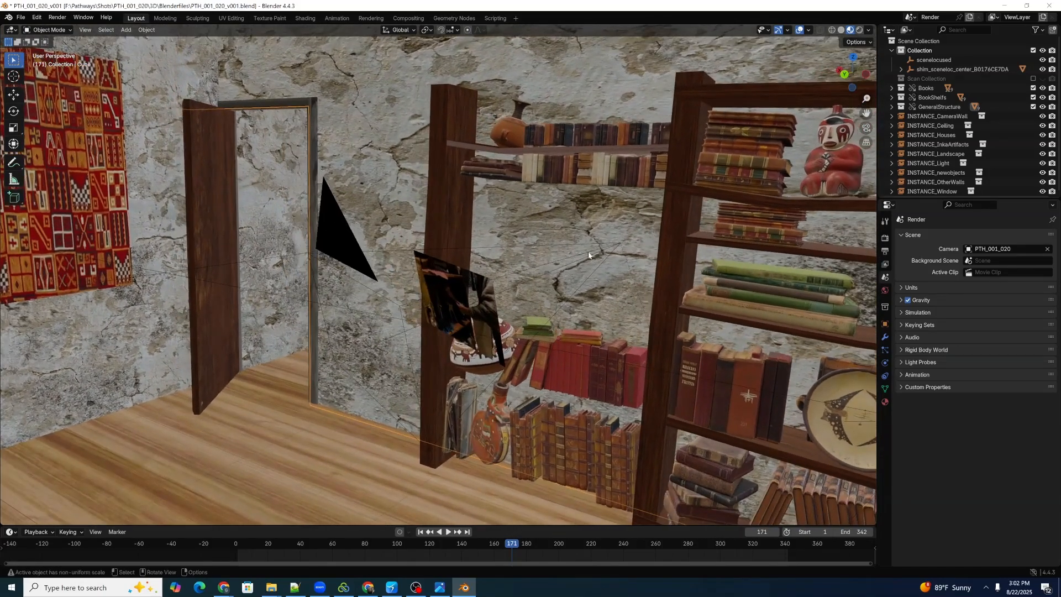
key(h)
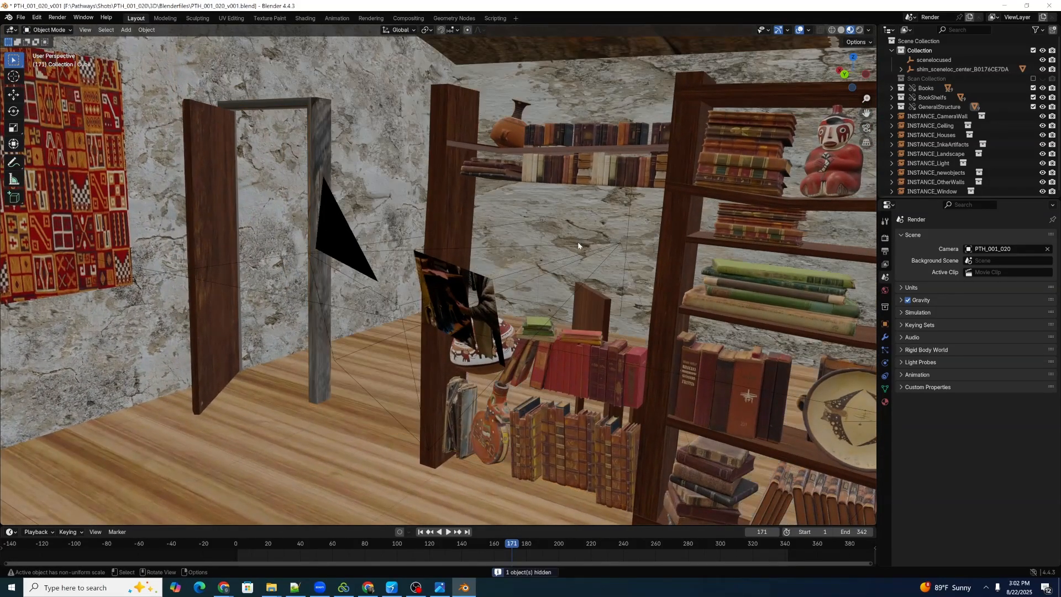
Step: View the scene through the shot camera and play the animation to check for remaining obstructions
key(KP_0)
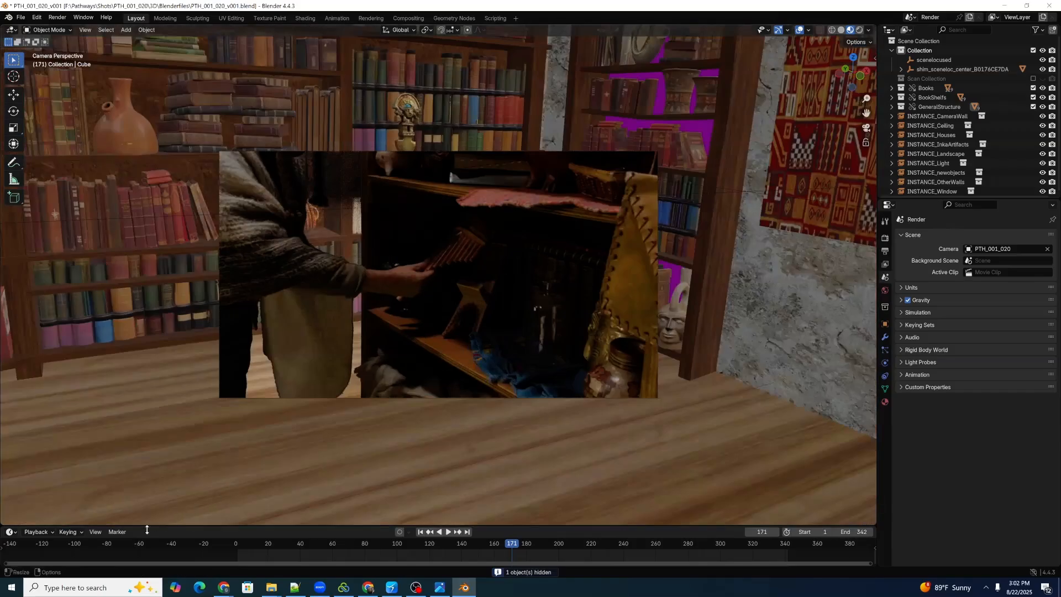
drag(476, 555, 249, 560)
key(space)
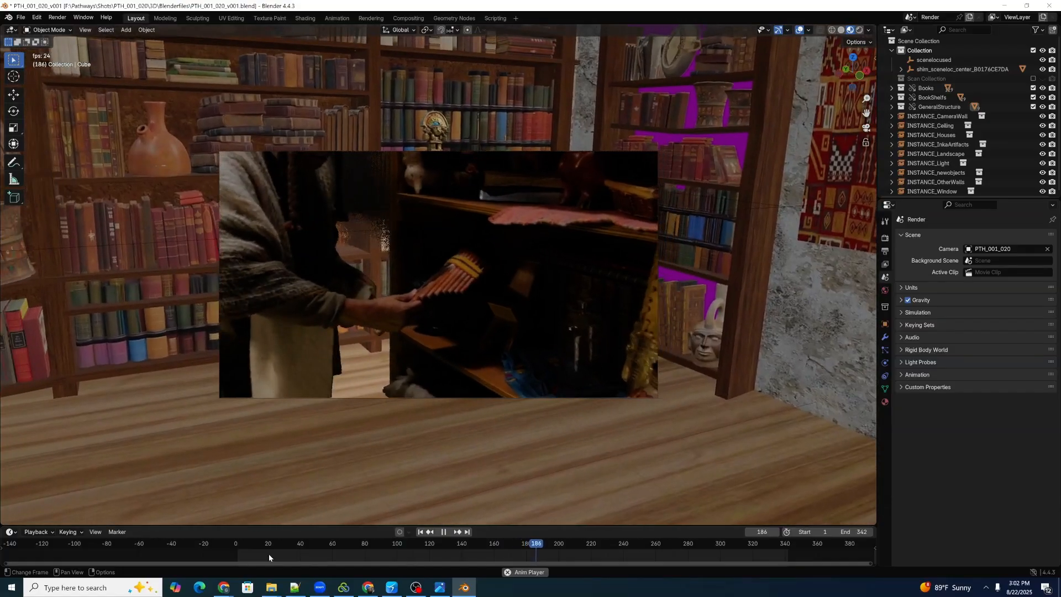
key(space)
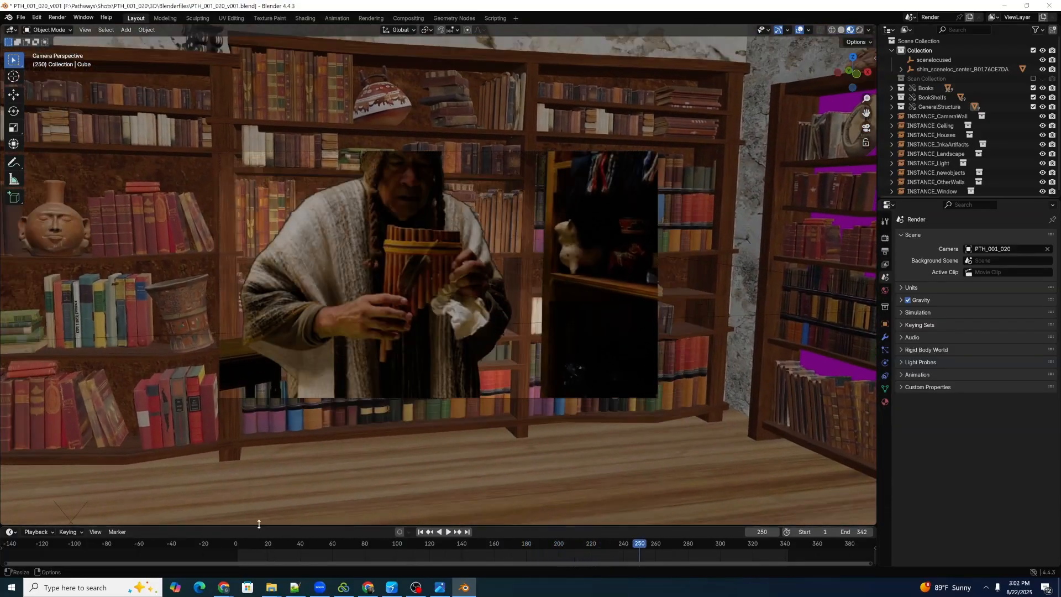
Step: In the Shading workspace, select the zl_ip_PTH_001_020 image plane under the shot camera and frame it with its material nodes
click(304, 19)
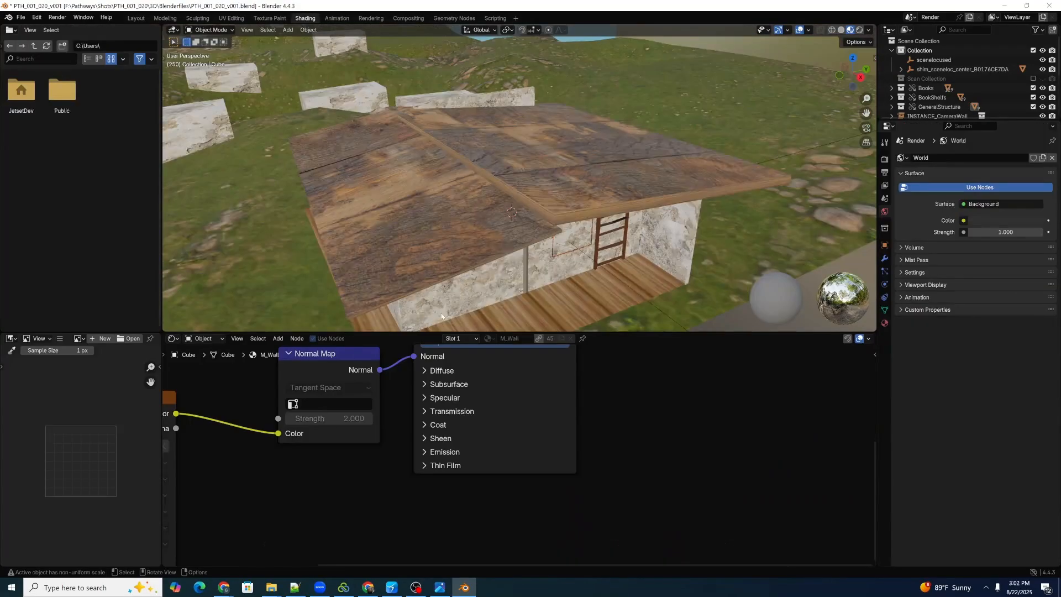
click(901, 70)
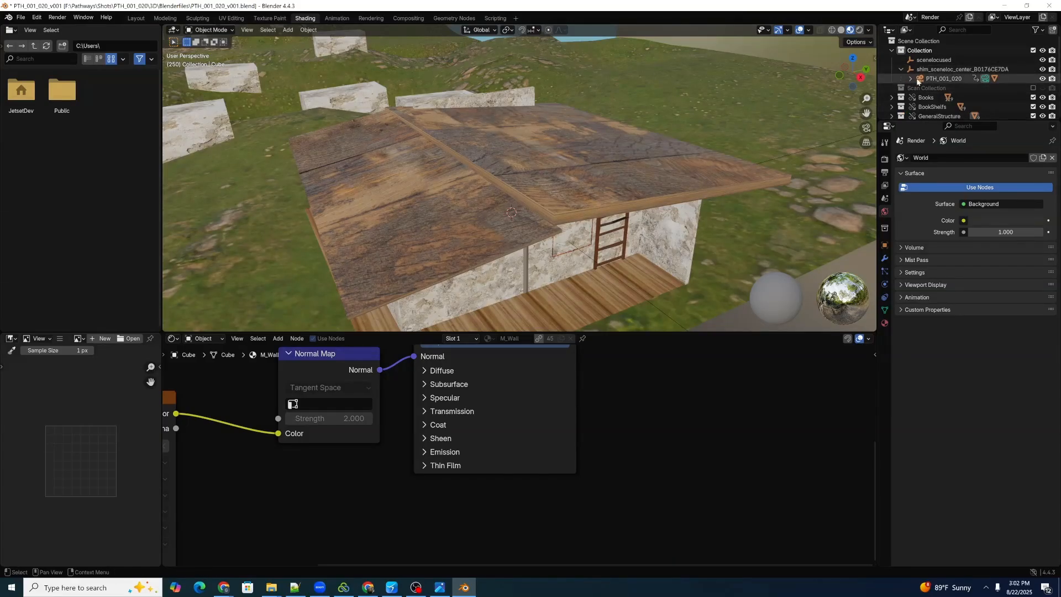
click(910, 79)
click(960, 107)
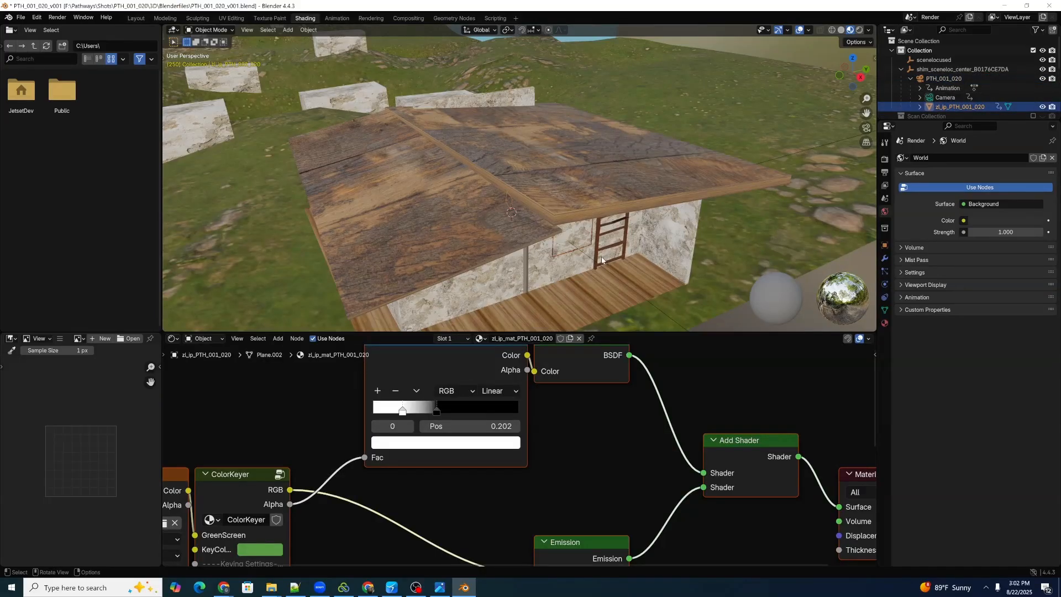
key(KP_Decimal)
alt+drag(525, 220, 628, 215)
scroll(622, 208, up, 5)
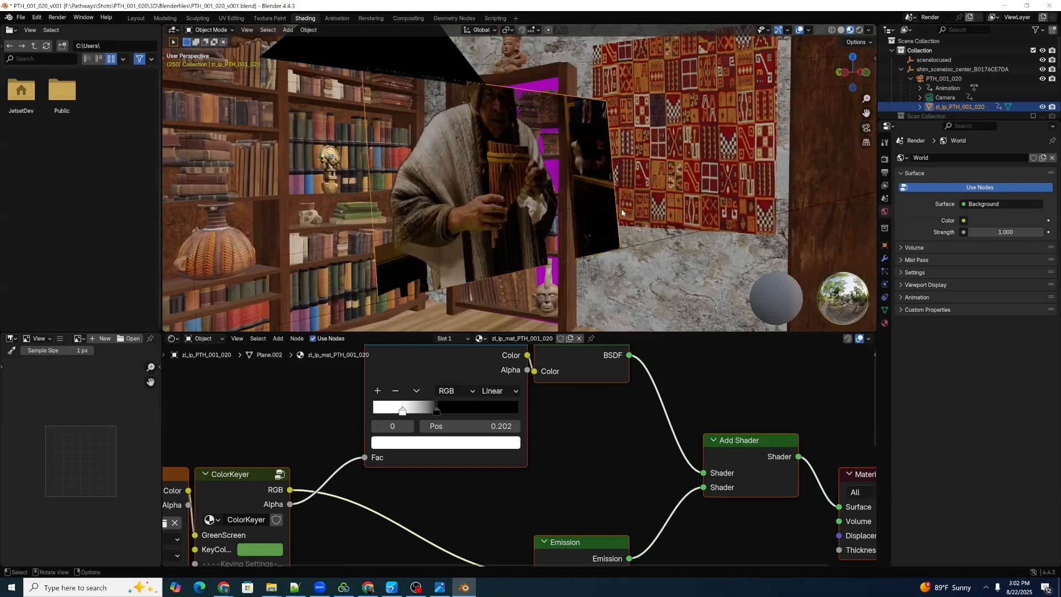
mouse_move(607, 199)
middle_down()
mouse_move(589, 198)
mouse_move(604, 196)
middle_up()
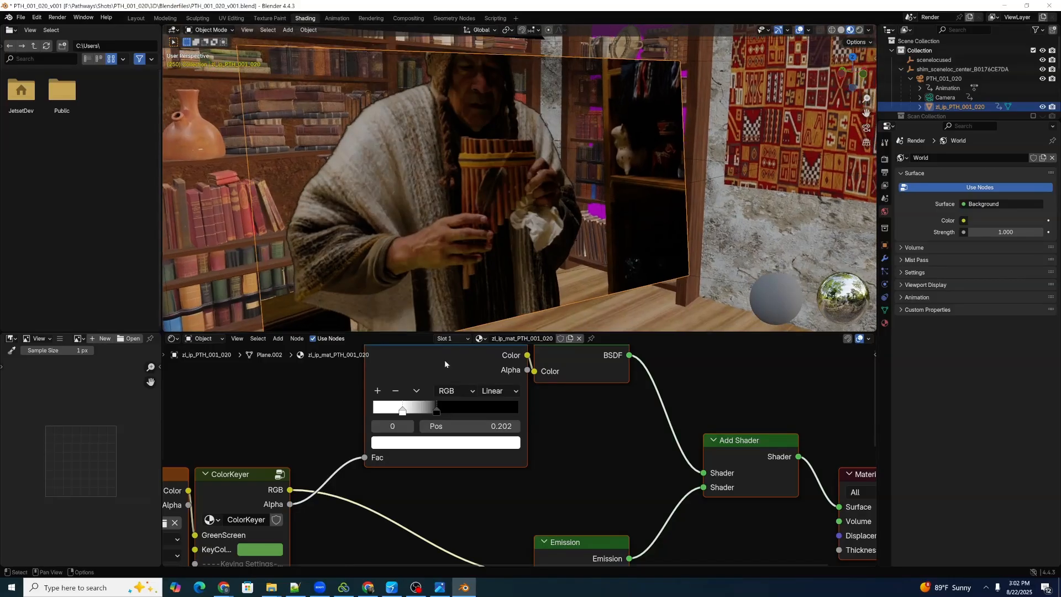
scroll(374, 402, down, 2)
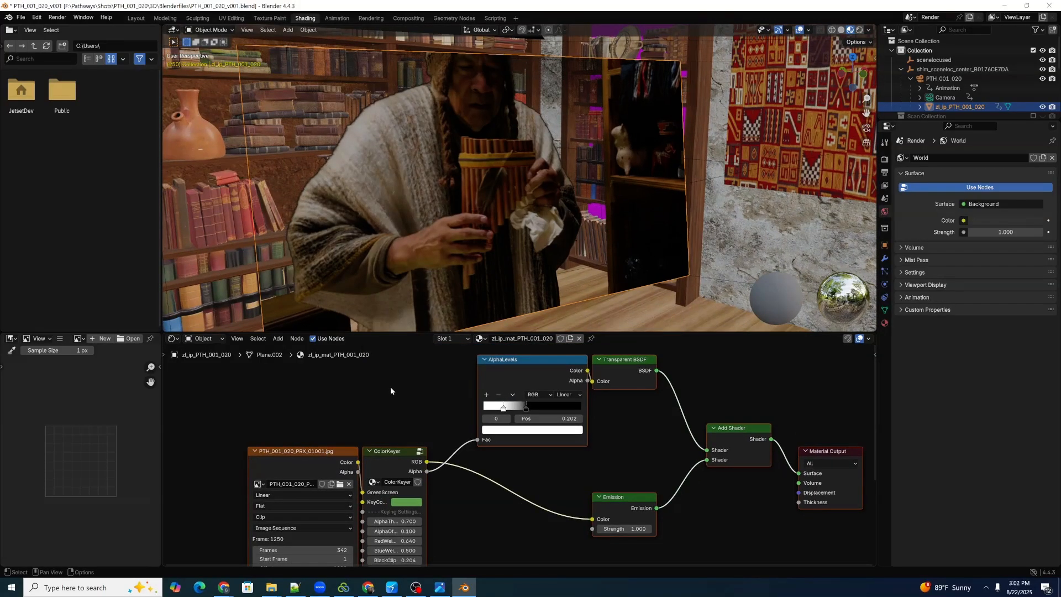
Step: Enable the Node Wrangler add-on in the preferences
click(37, 17)
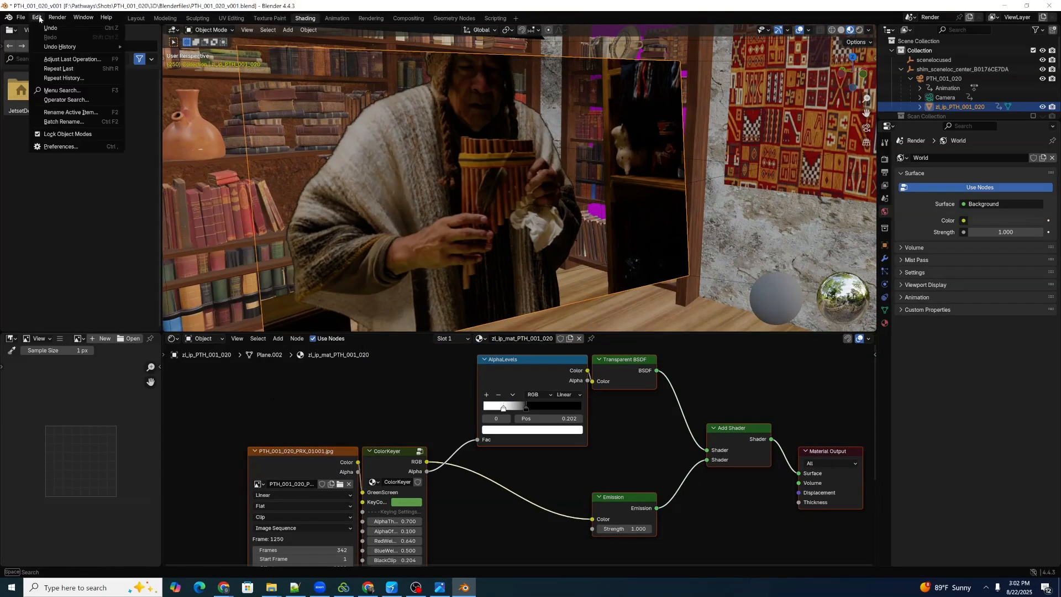
click(64, 145)
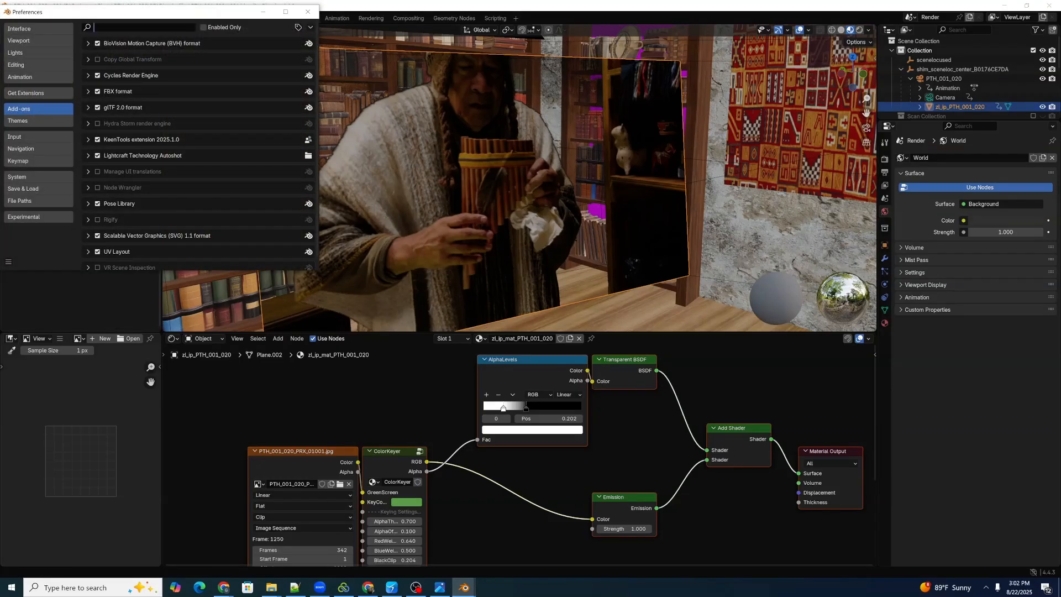
text(node)
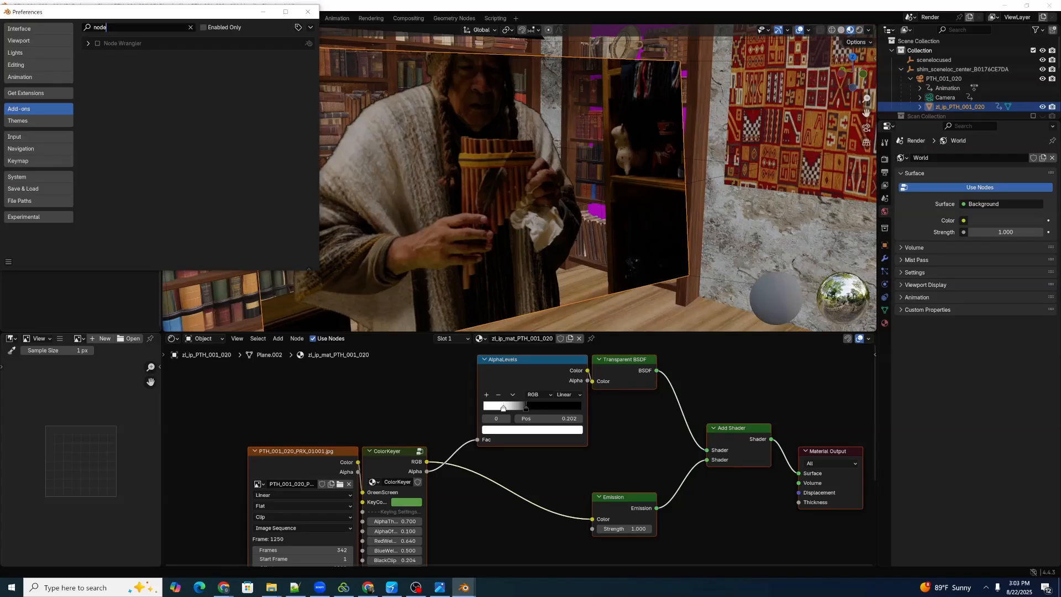
click(98, 44)
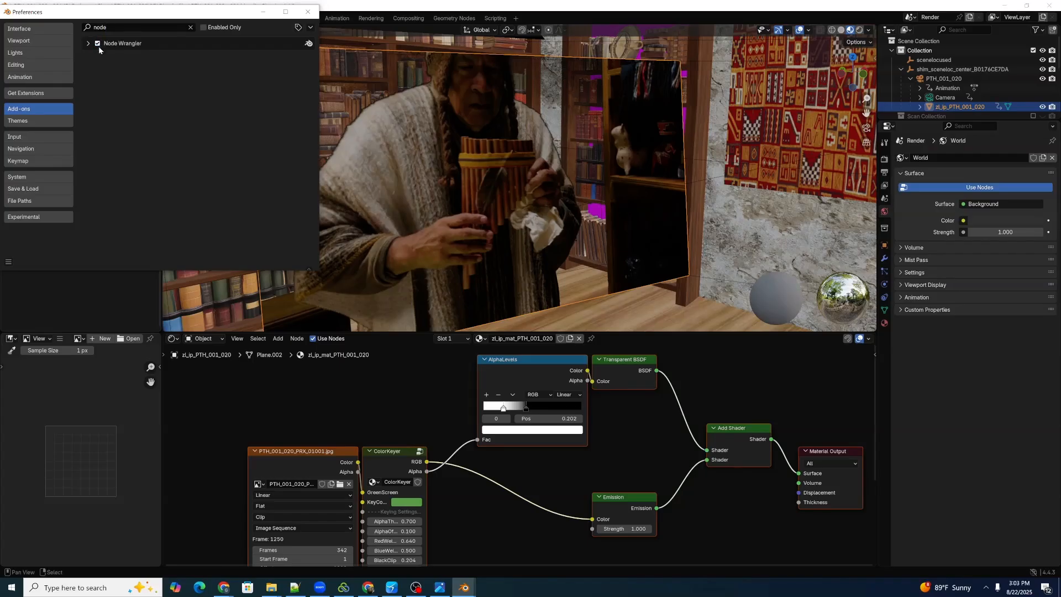
click(308, 12)
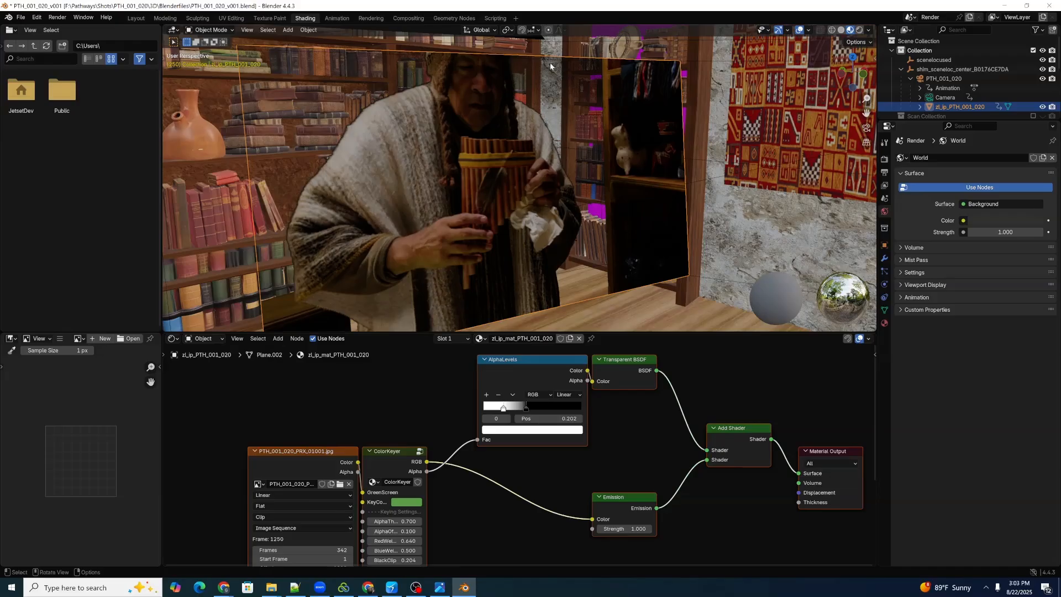
Step: Preview the PTH_001_020 image sequence node directly on the plane to show the unkeyed green screen footage
drag(920, 121, 922, 162)
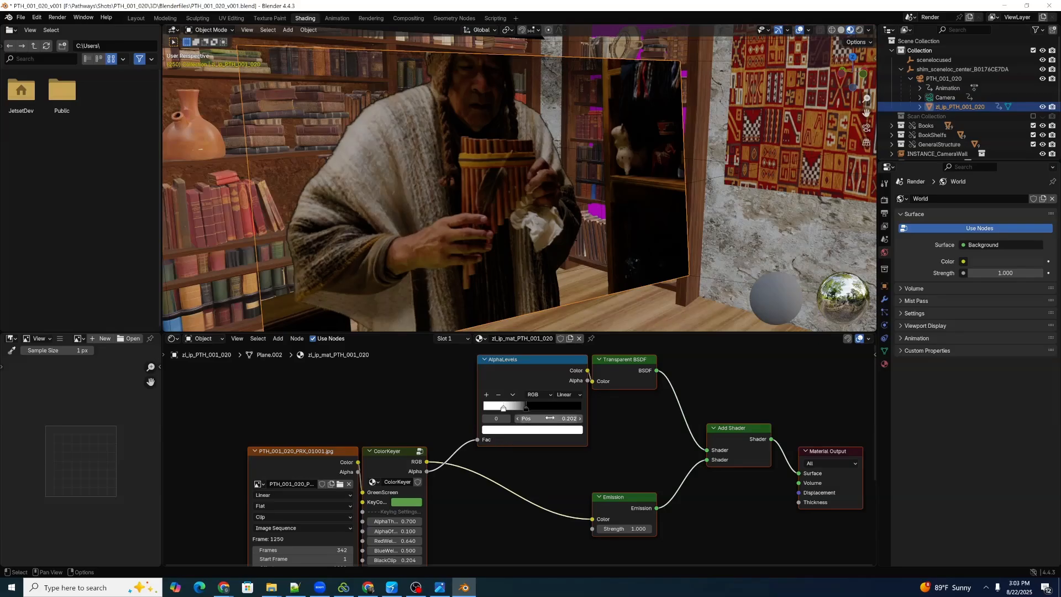
mouse_move(524, 458)
middle_down()
mouse_move(536, 463)
mouse_move(526, 459)
middle_up()
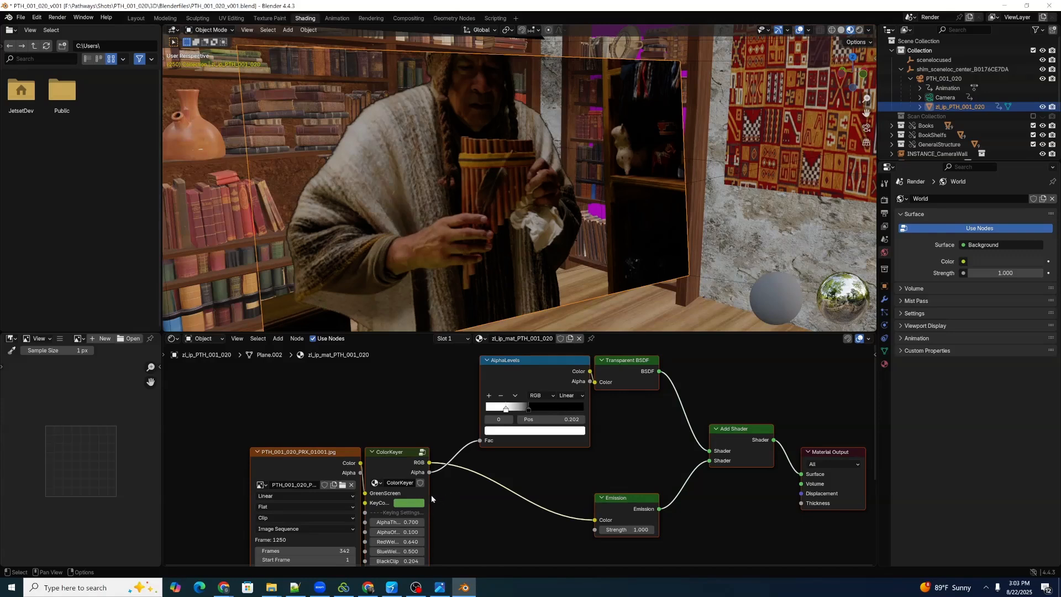
ctrl+shift+click(285, 453)
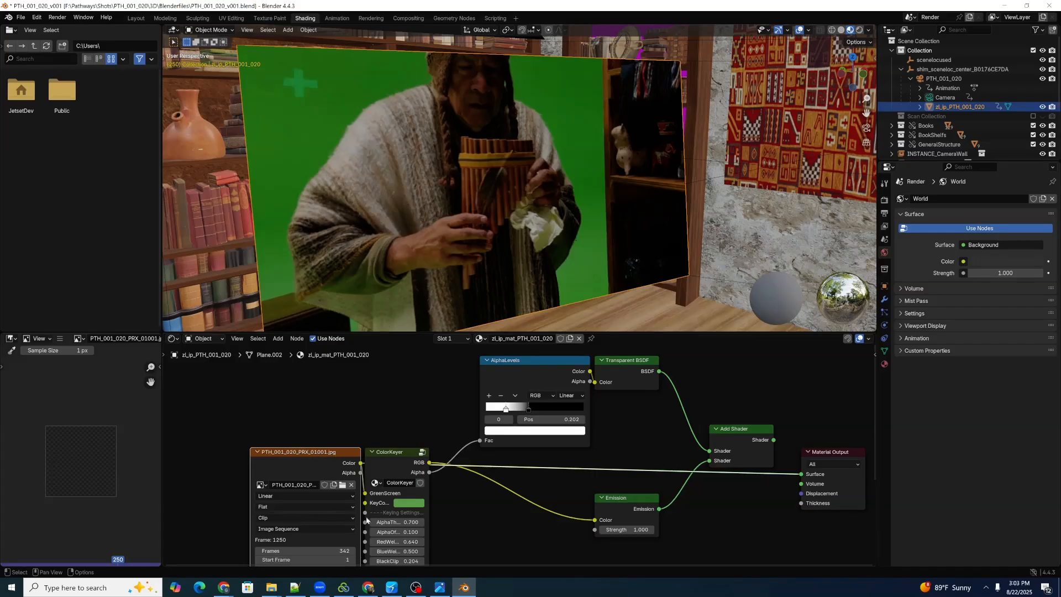
scroll(327, 534, down, 2)
middle_drag(330, 540, 359, 532)
middle_drag(523, 509, 463, 469)
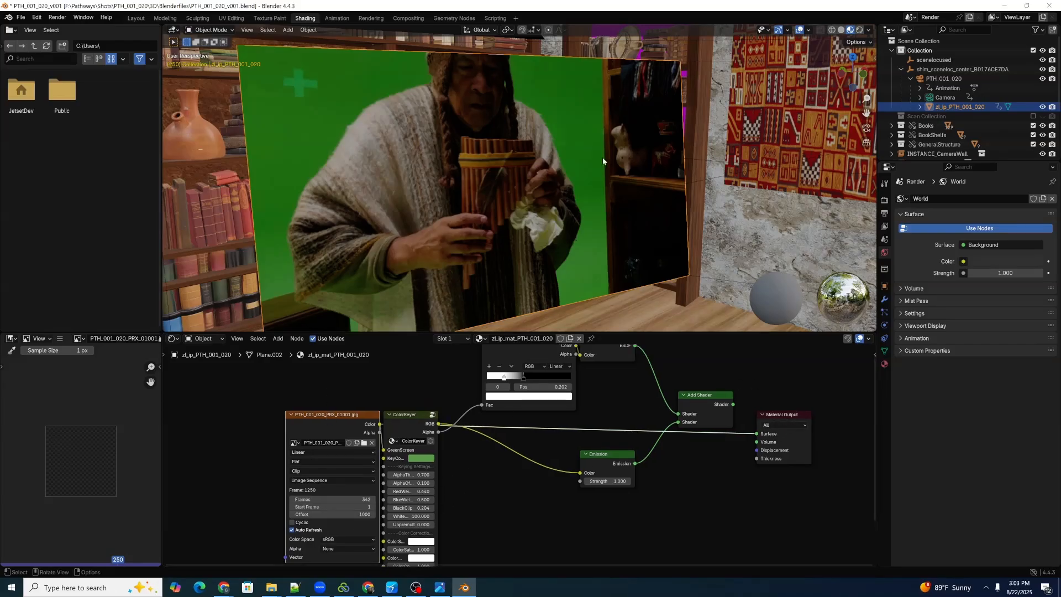
middle_drag(381, 127, 394, 132)
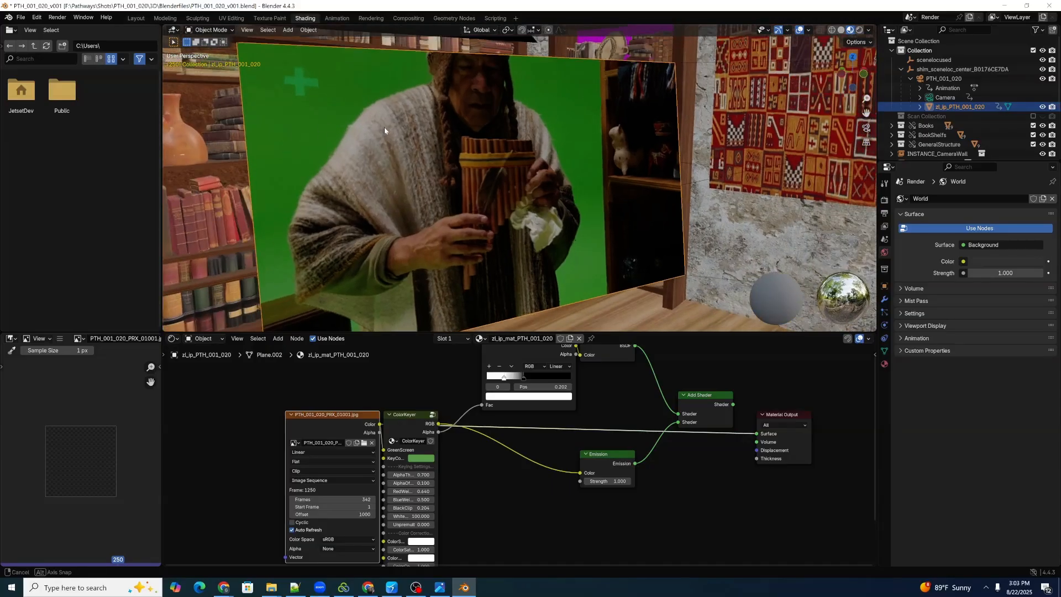
Step: Sample the ColorKeyer's key color from the green screen beside the performer and reconnect Add Shader to the material output
click(429, 458)
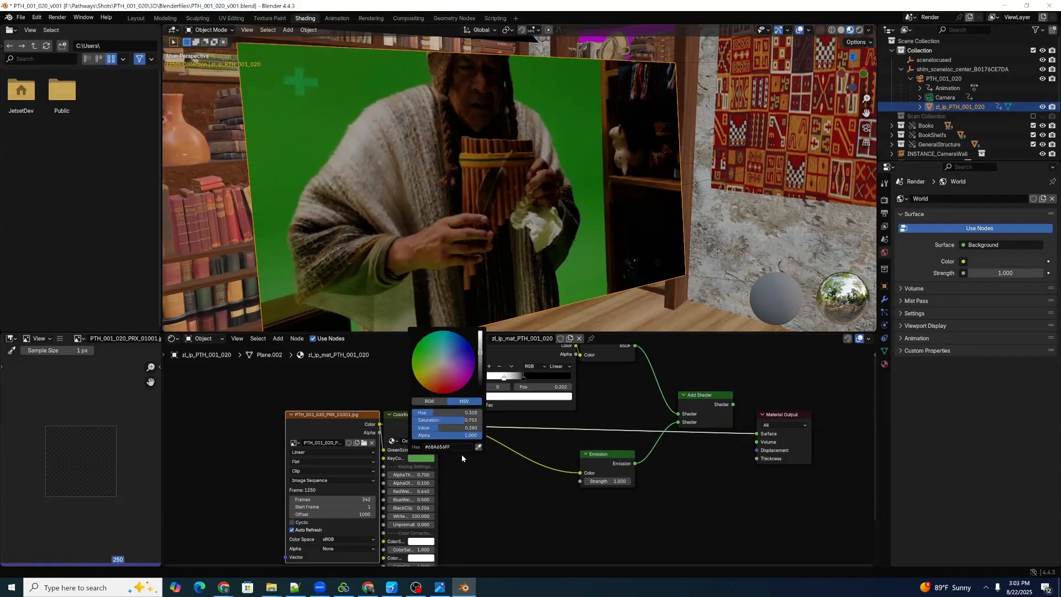
click(478, 449)
click(550, 163)
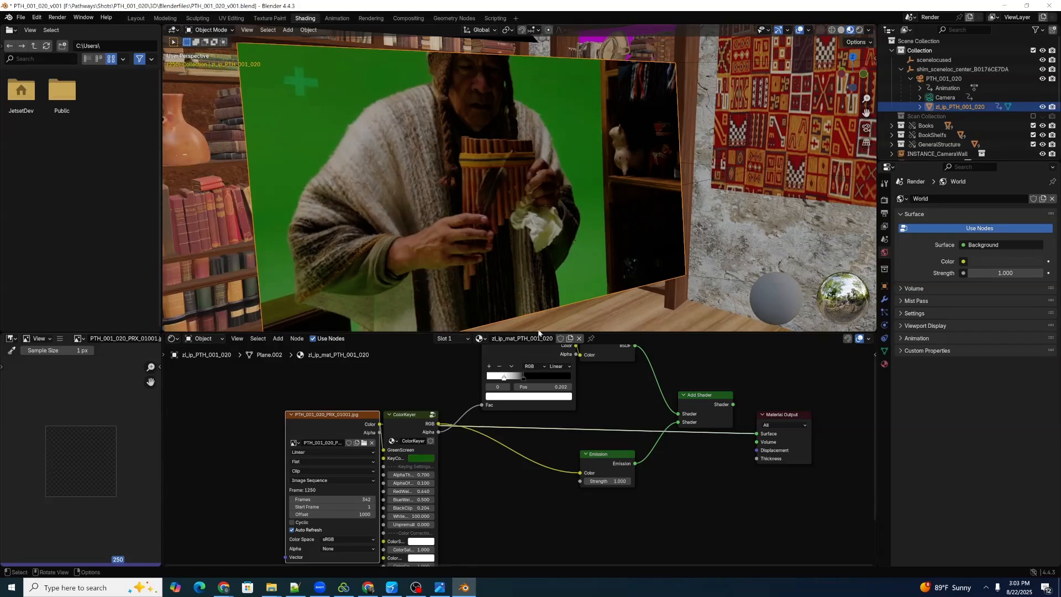
ctrl+shift+click(708, 398)
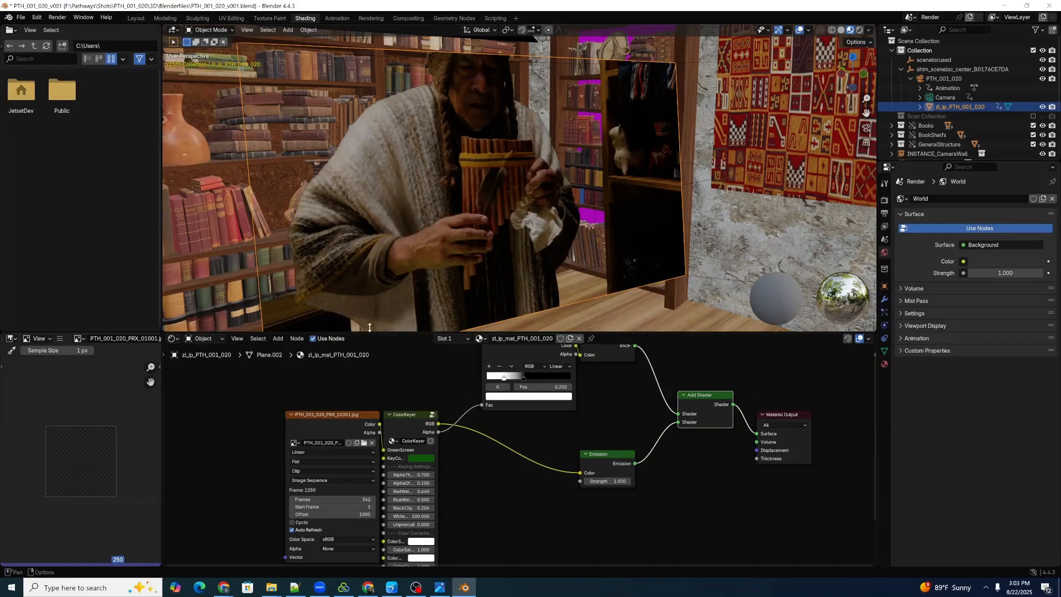
Step: Play the shot to check the new key and save the file
key(space)
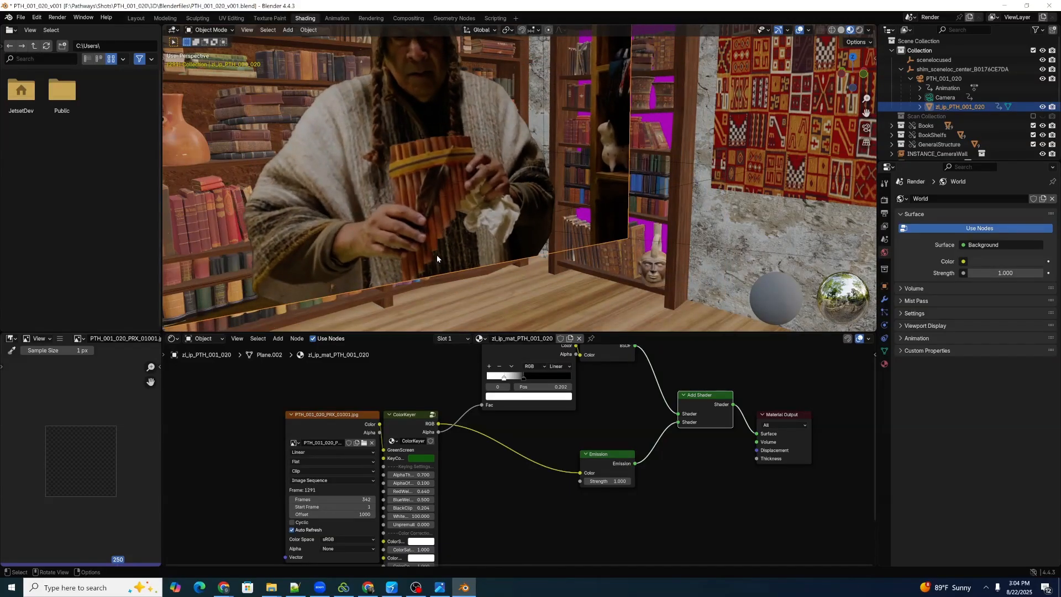
key(ctrl+s)
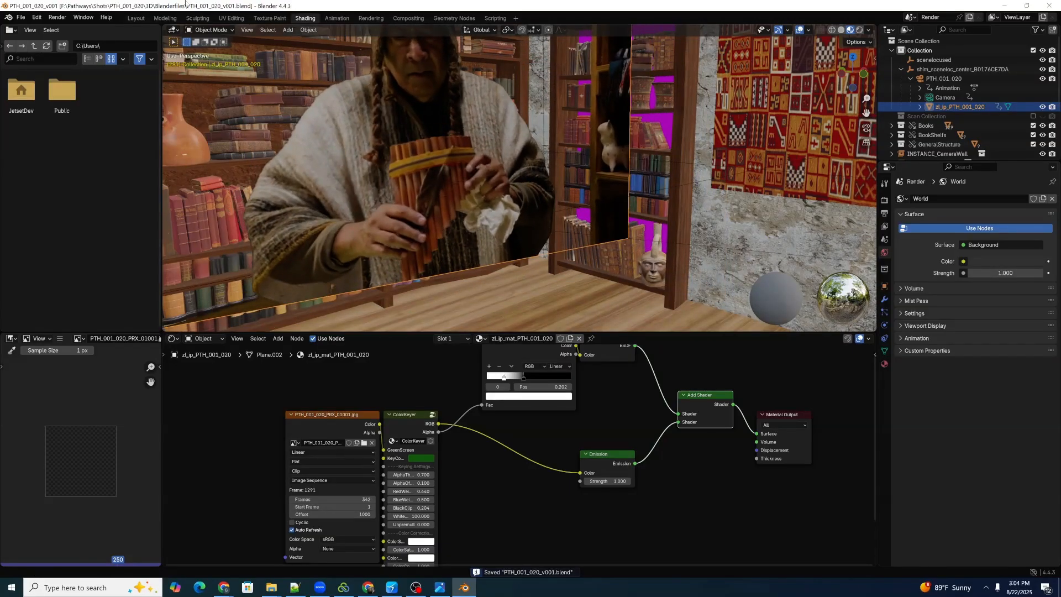
Step: Return to the Layout workspace and enlarge the camera view of the shot
click(136, 18)
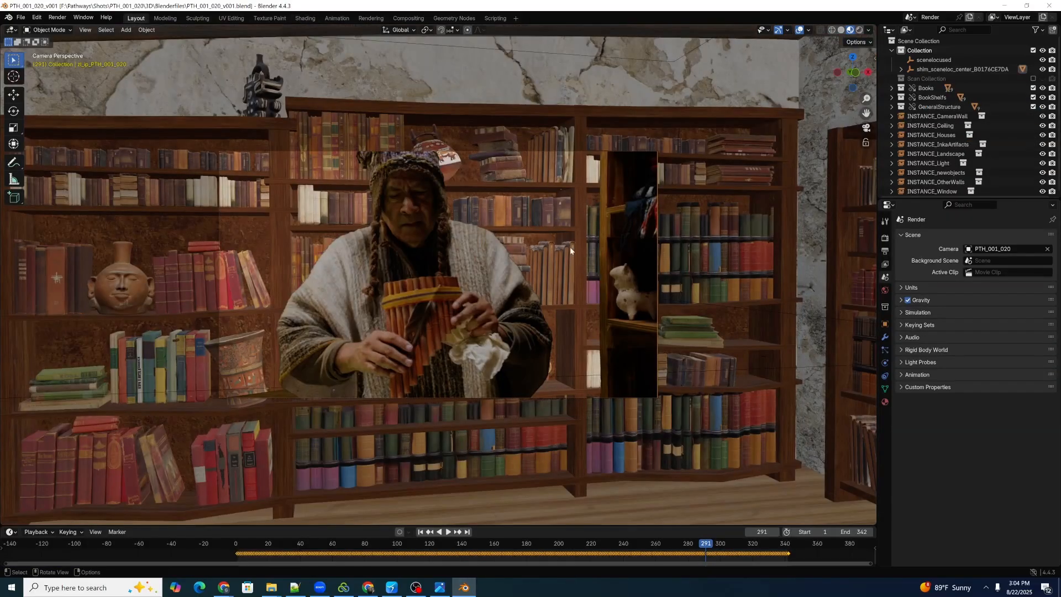
scroll(536, 255, up, 4)
scroll(544, 264, down, 2)
key(KP_0)
key(KP_0)
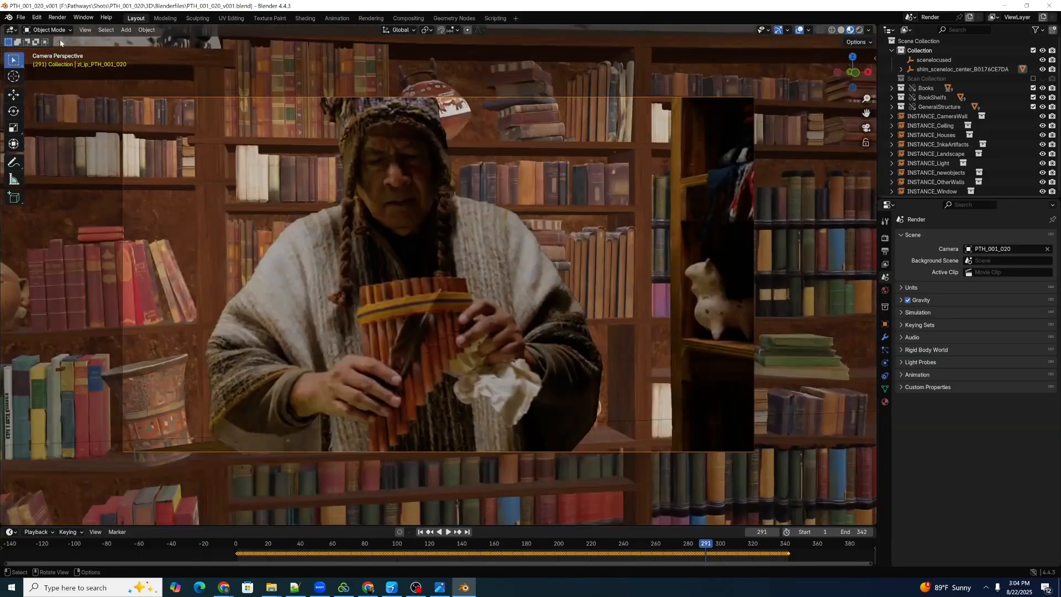
Step: Leave the active camera view and switch back to it
click(85, 30)
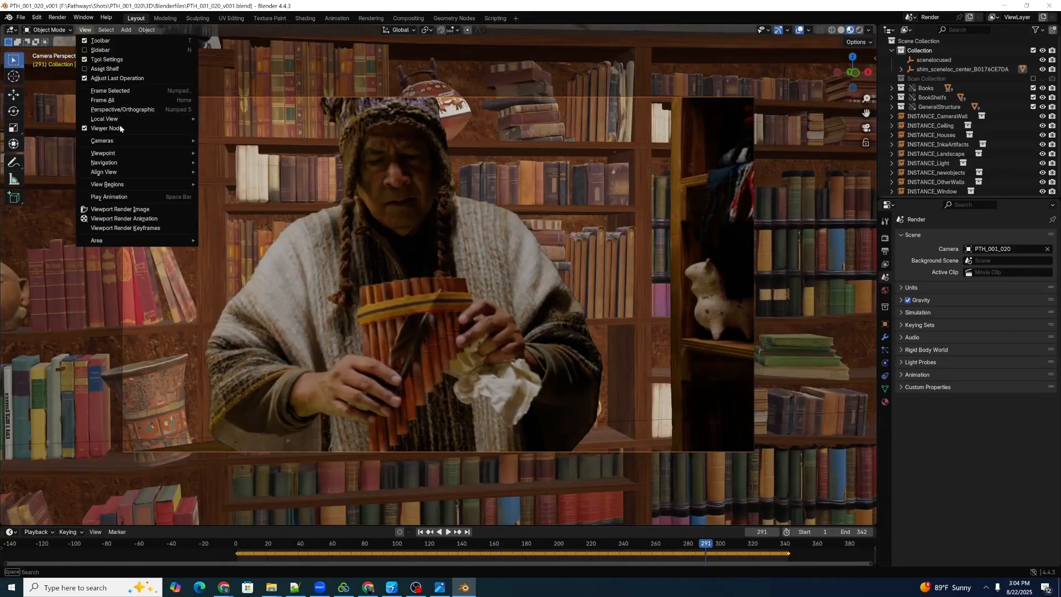
mouse_move(187, 143)
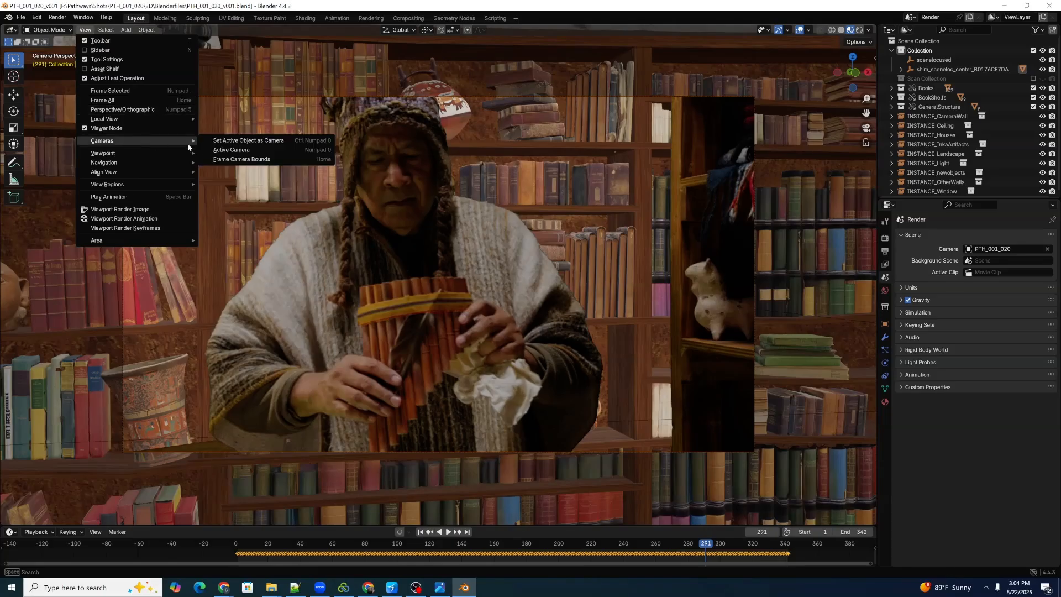
click(232, 150)
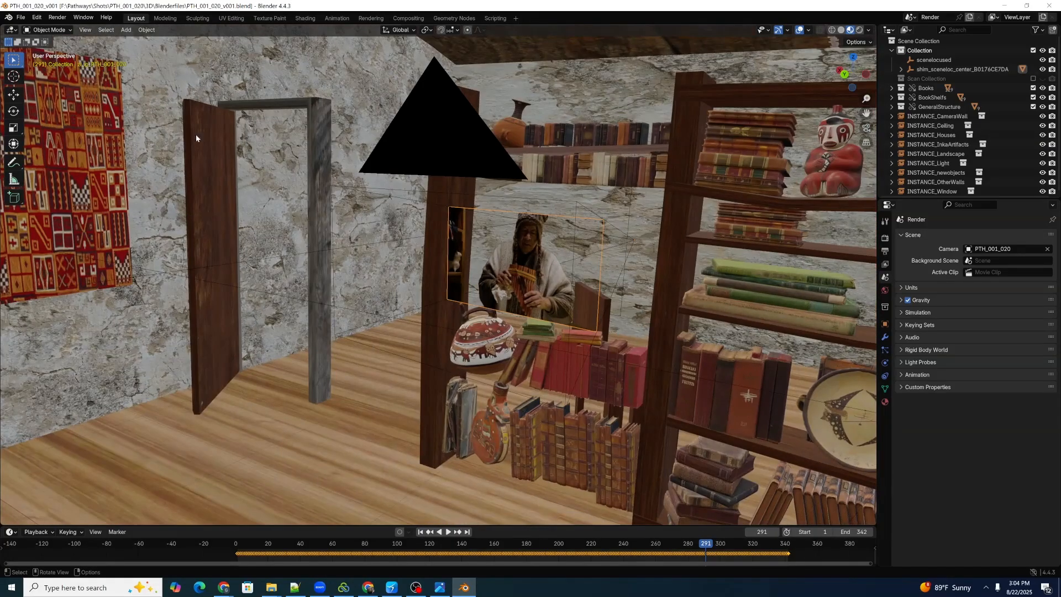
click(84, 30)
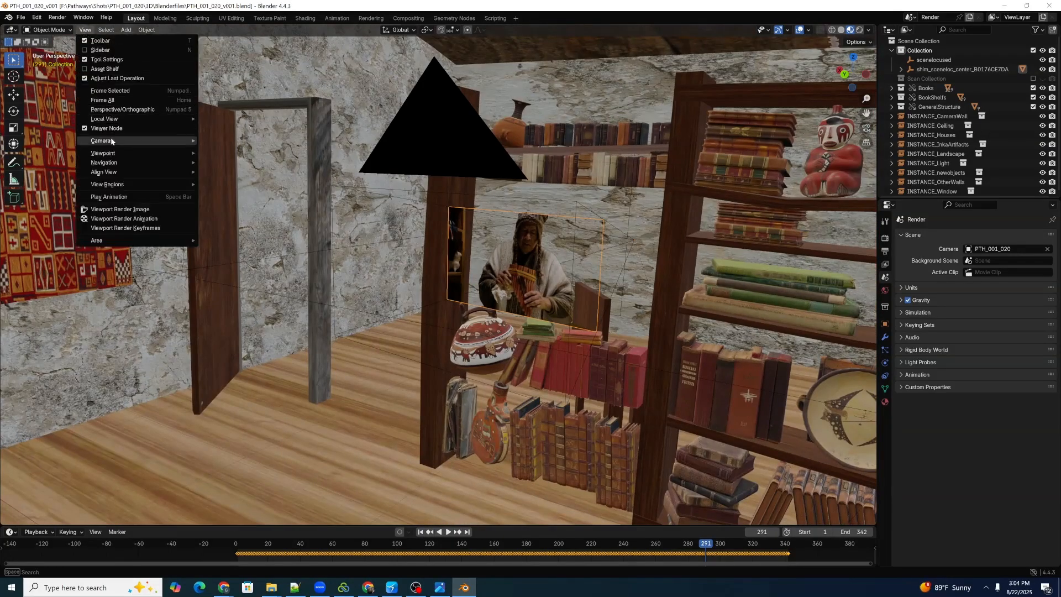
mouse_move(114, 142)
click(233, 151)
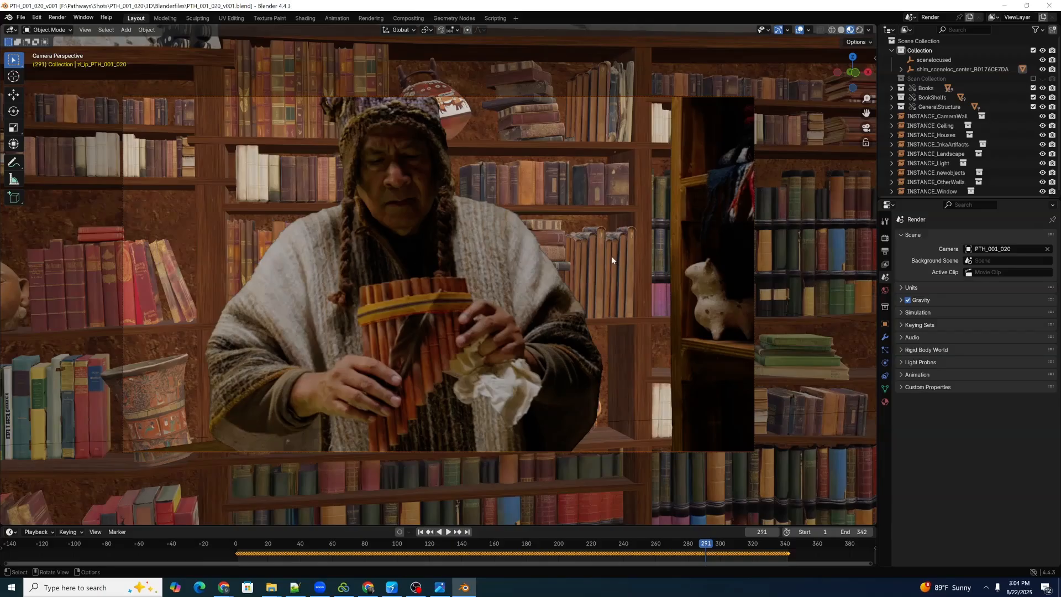
Step: Render PTH_001_020 as an Autoshot fast viewport video, close the render window and save the file
key(n)
click(867, 128)
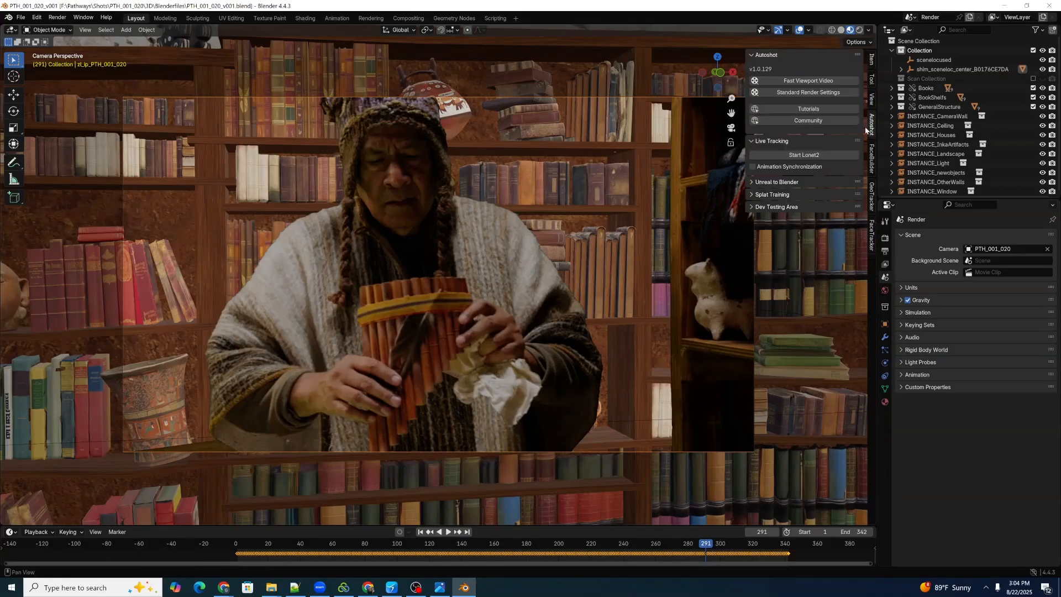
click(885, 252)
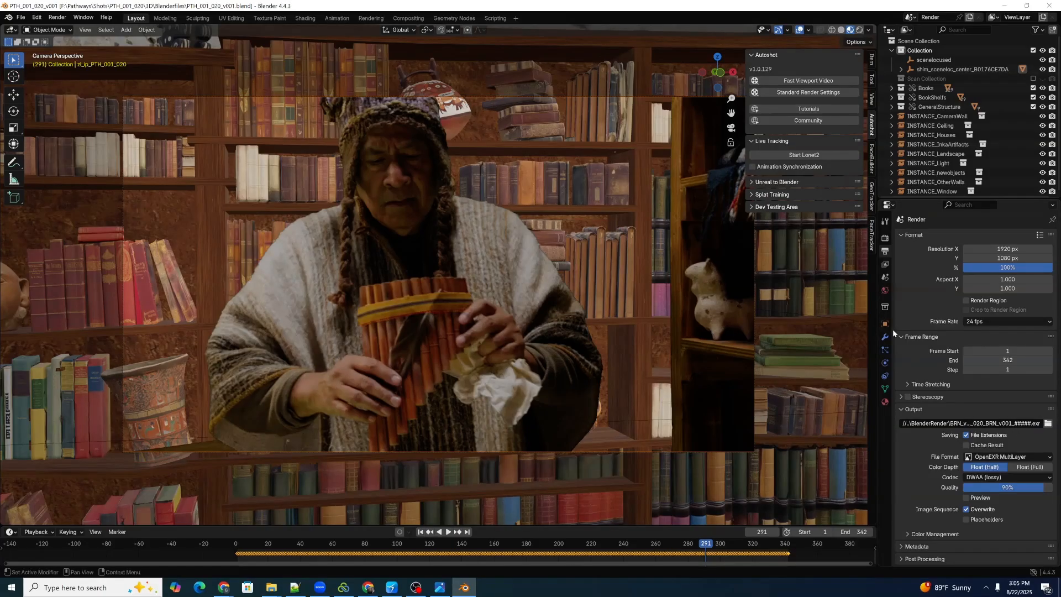
click(799, 82)
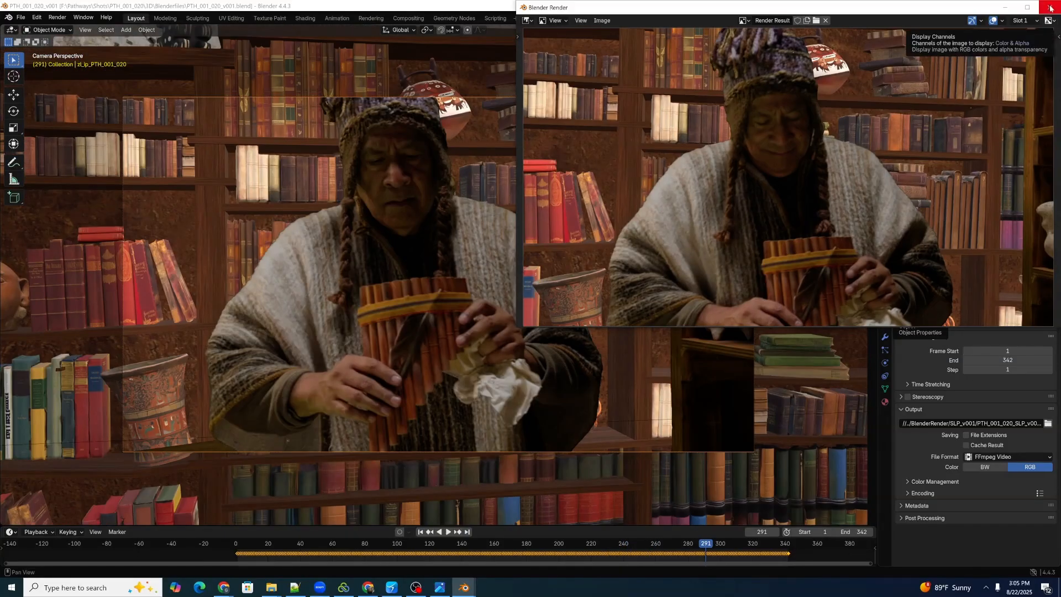
click(1051, 8)
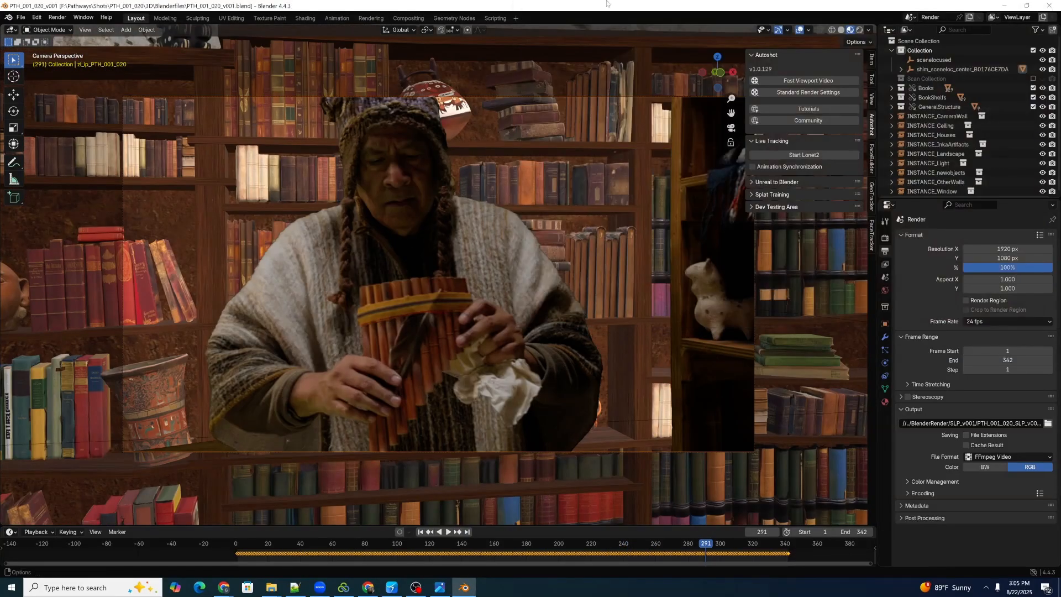
key(ctrl+s)
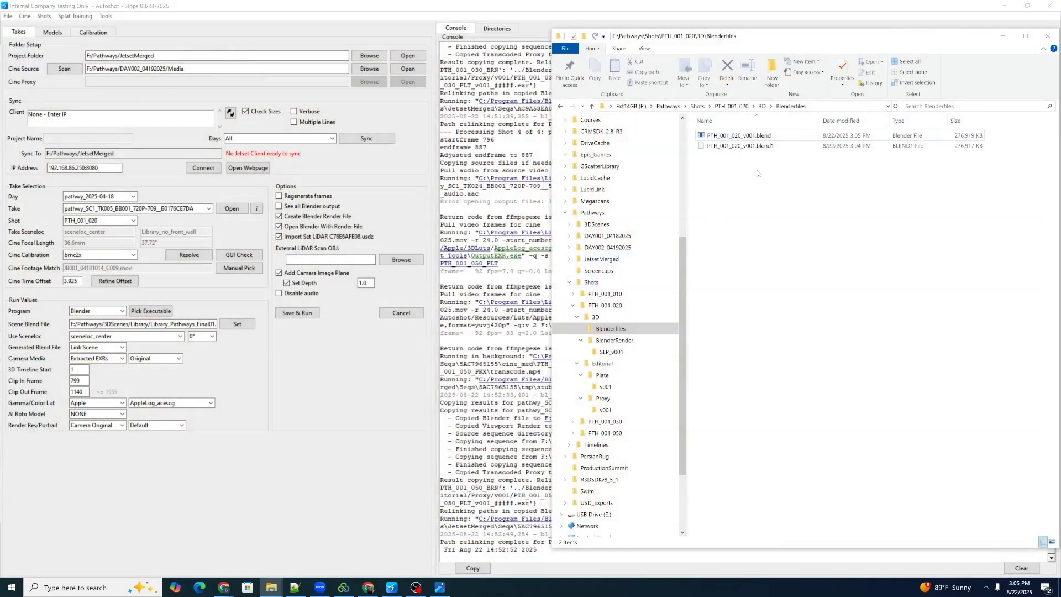
Step: Browse to the SLP_v001 folder in PTH_001_020's BlenderRender folder and check the rendered PTH_001_020_SLP_v001.mp4
click(762, 106)
double_click(727, 146)
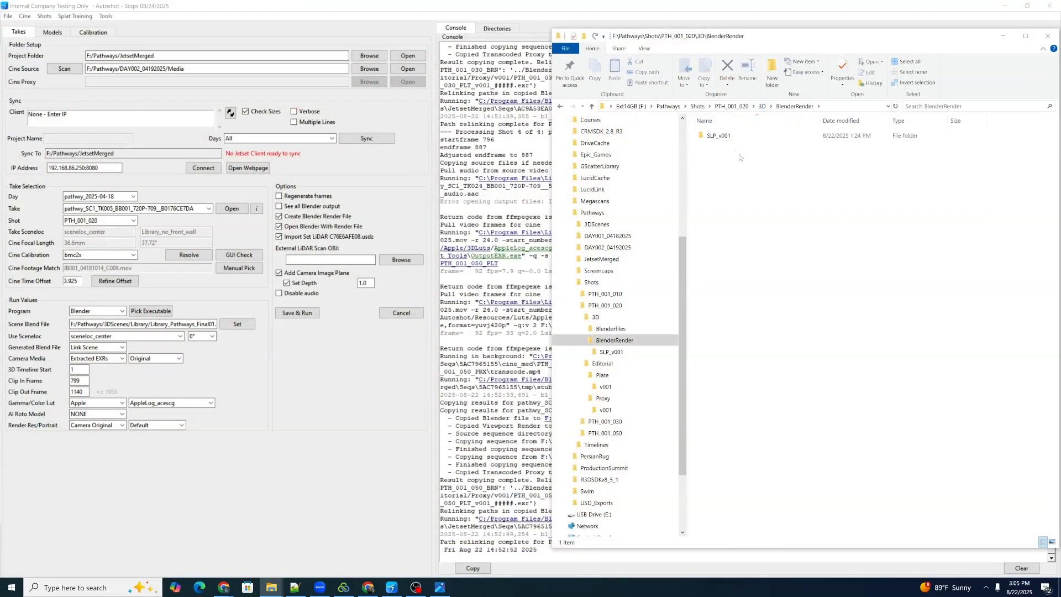
double_click(731, 145)
click(731, 155)
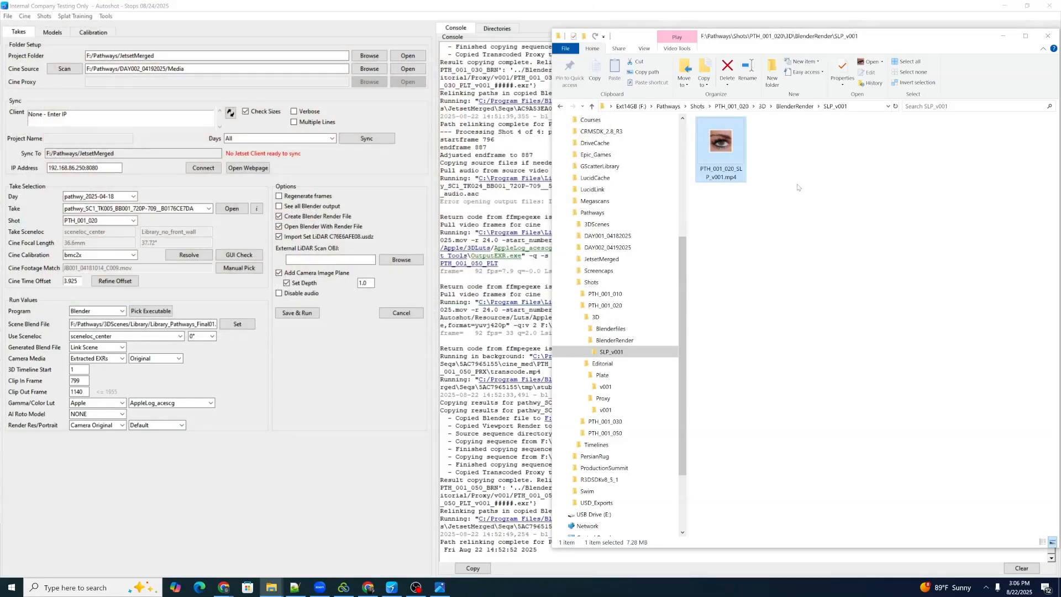
click(798, 187)
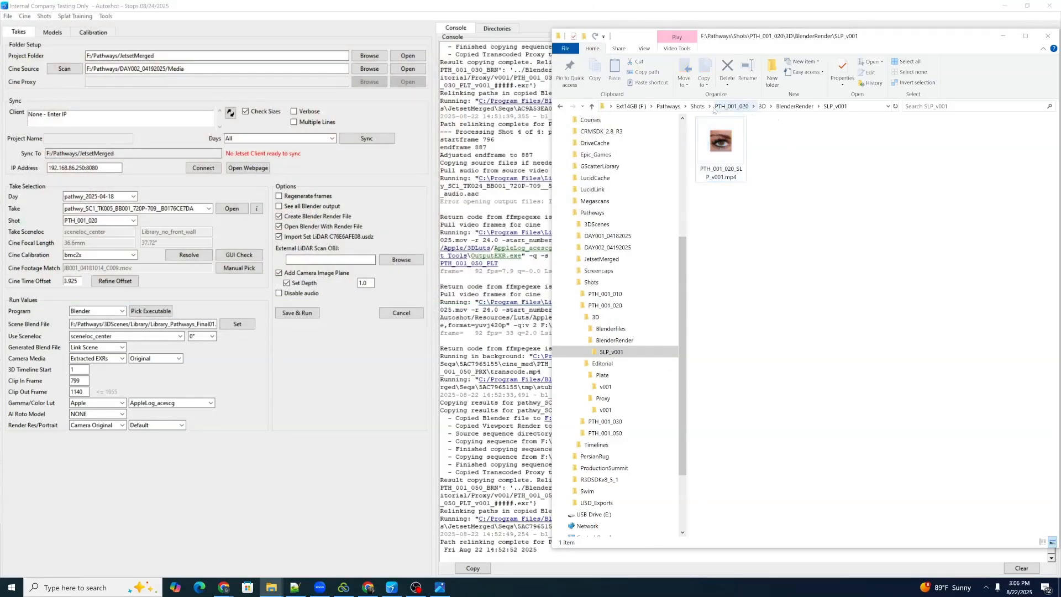
Step: Play the existing PTH_001_030_SLP_v001.mp4 from shot PTH_001_030's SLP_v001 render folder and close the player
click(698, 107)
double_click(718, 155)
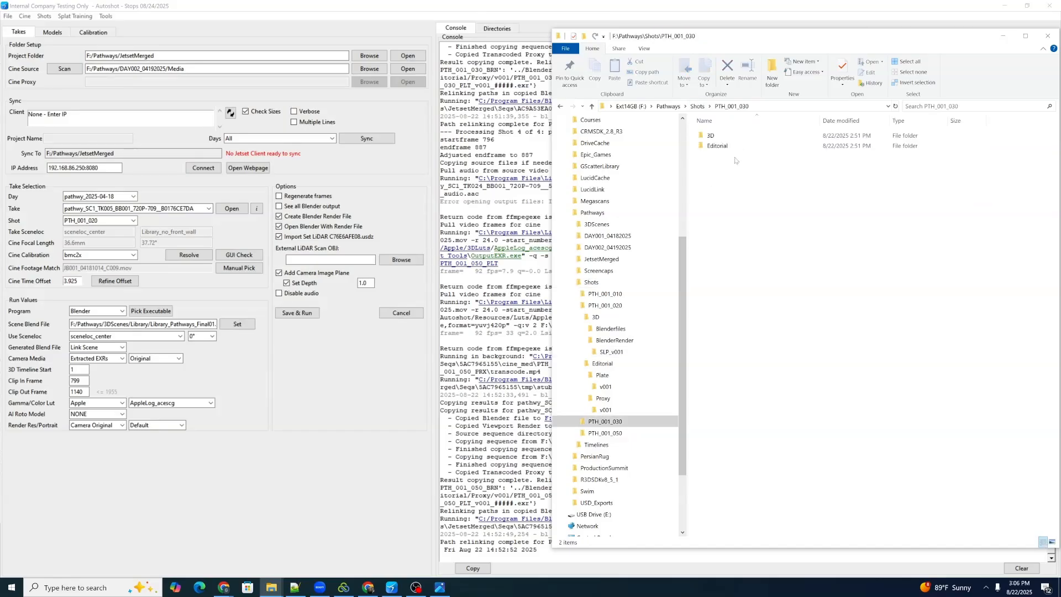
double_click(711, 136)
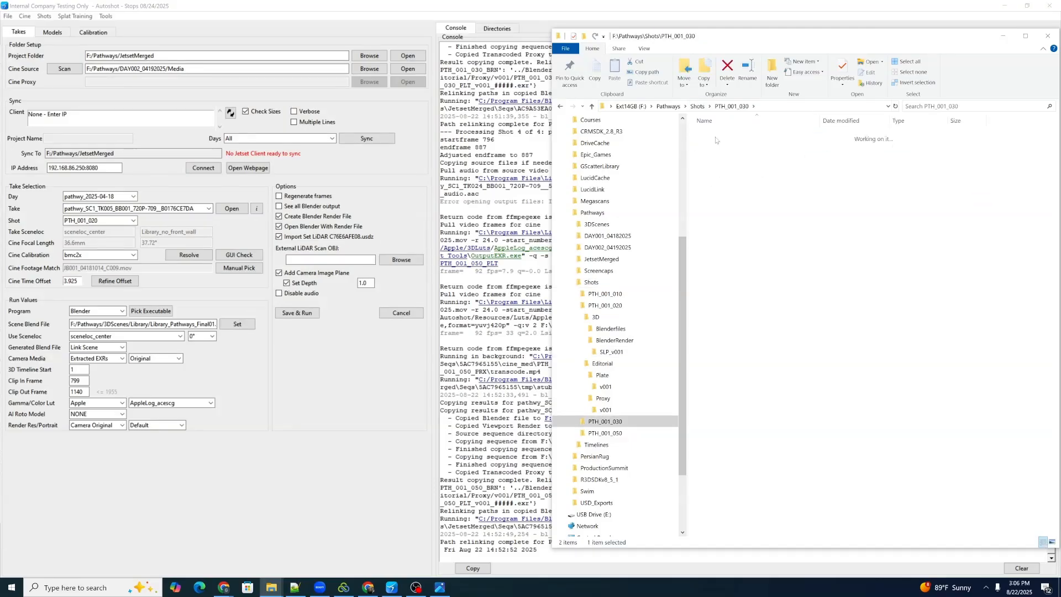
double_click(726, 143)
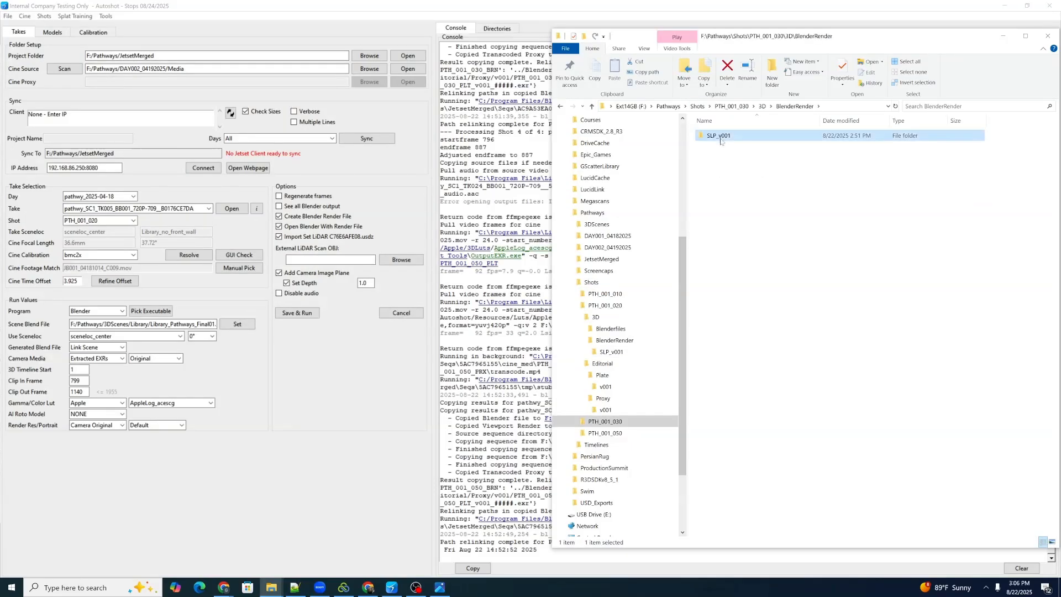
double_click(726, 135)
double_click(726, 153)
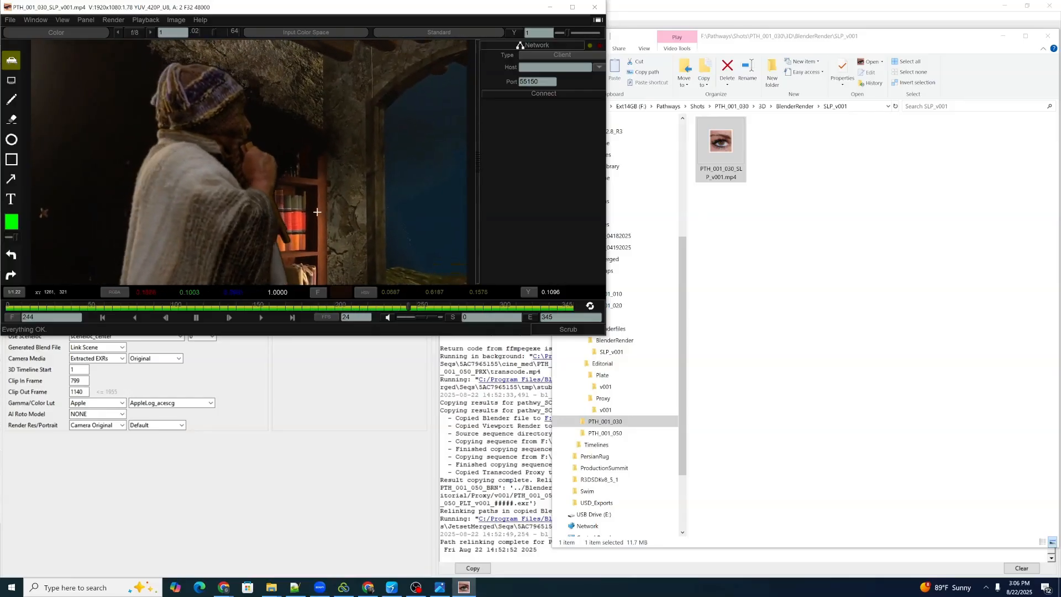
click(594, 6)
Step: Open PTH_001_030_v001.blend from the shot's Blenderfiles folder with Blender 4.4
click(759, 113)
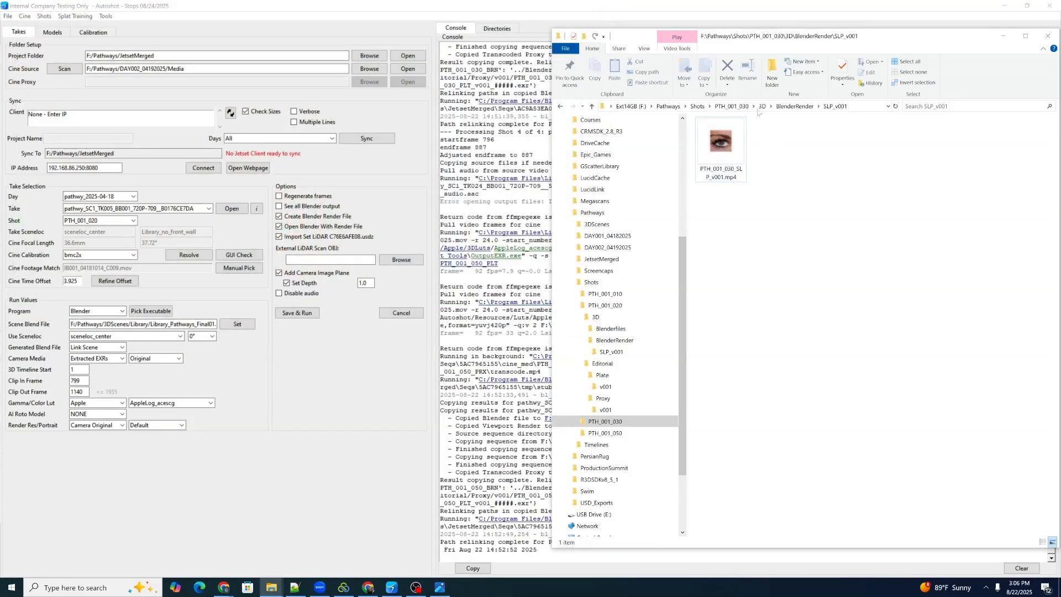
click(781, 107)
click(762, 107)
double_click(719, 135)
click(734, 136)
double_click(733, 135)
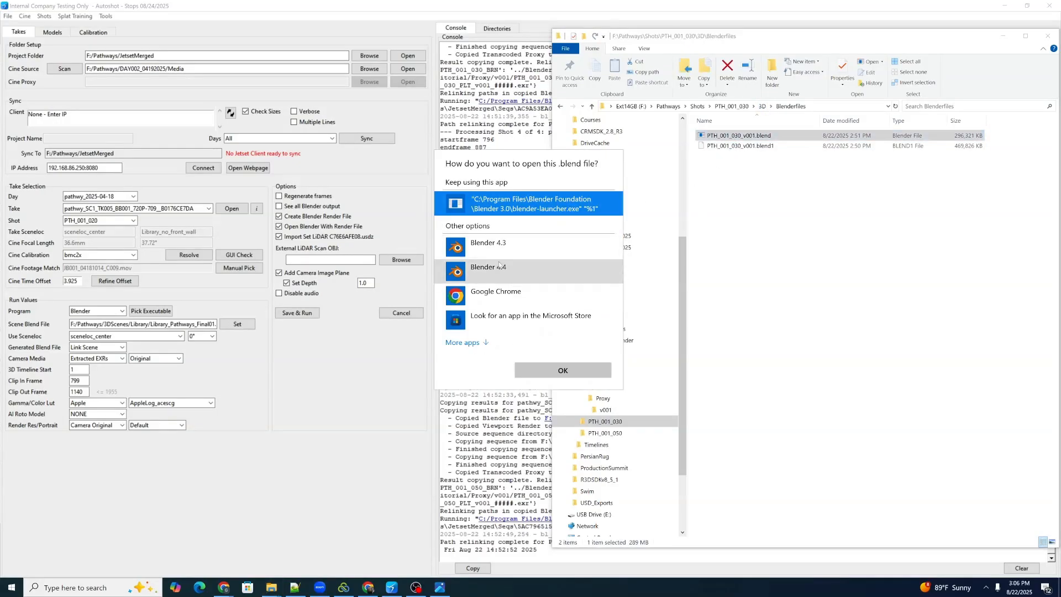
click(498, 271)
click(563, 370)
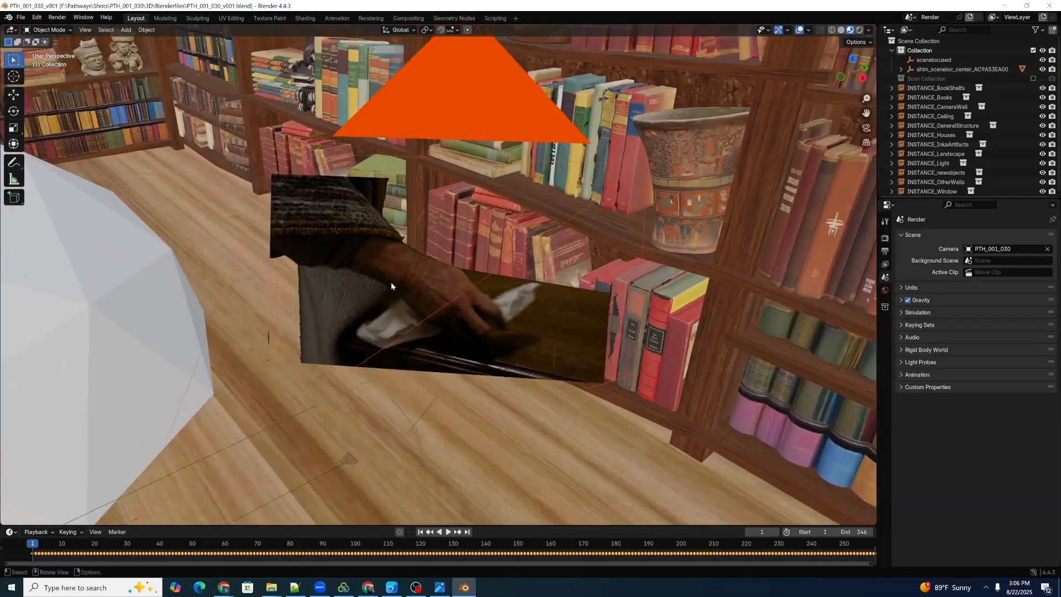
Step: Select the linked bookshelves instance and make a library override of its BookShelfs collection using the Content option
scroll(357, 290, down, 3)
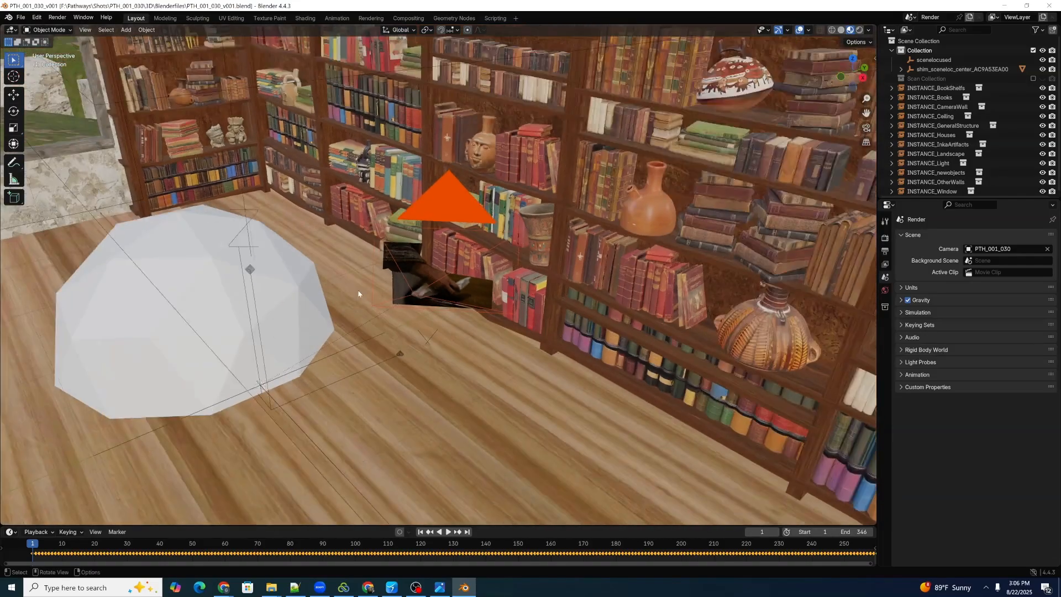
shift+middle_drag(359, 289, 433, 274)
scroll(455, 283, up, 4)
click(414, 263)
middle_drag(804, 127, 642, 186)
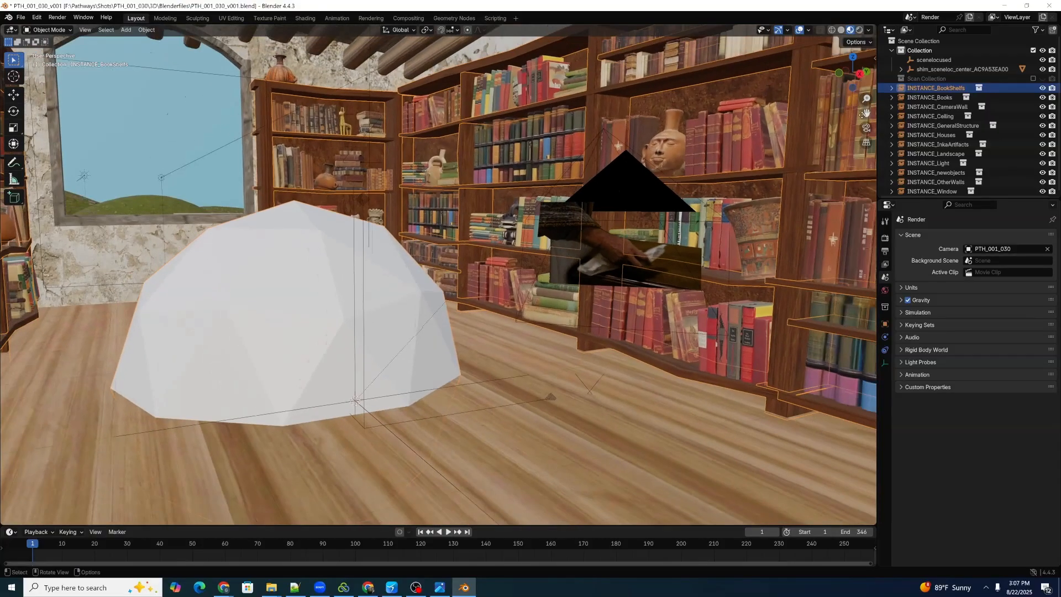
click(891, 88)
click(921, 100)
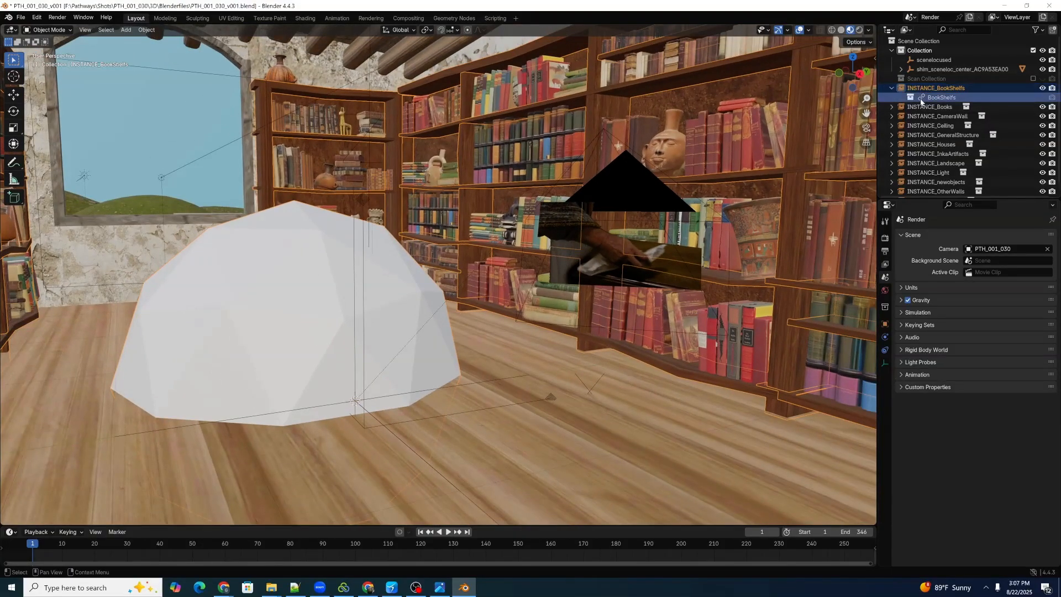
right_click(923, 100)
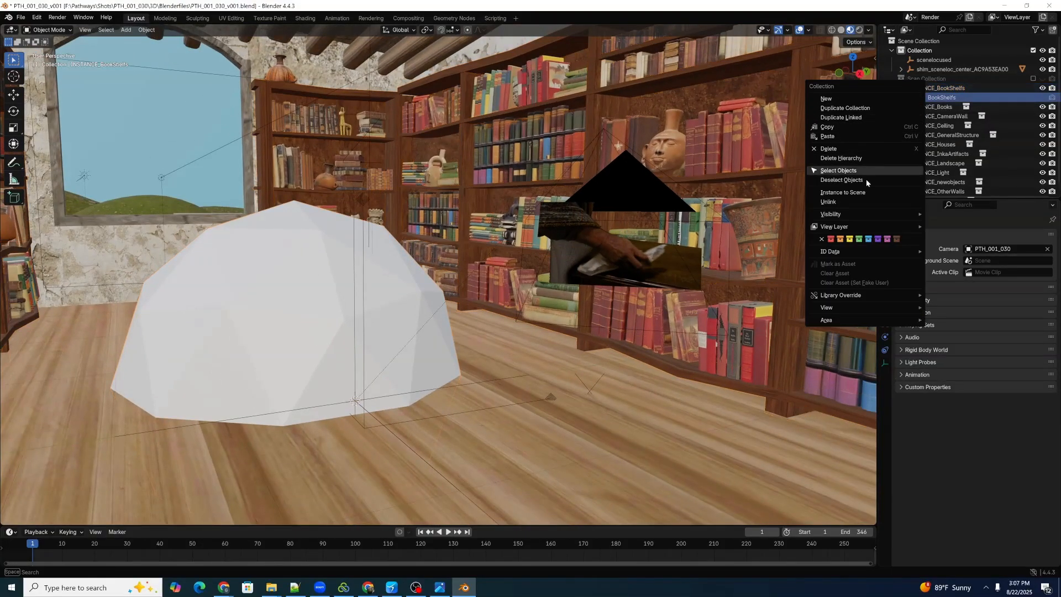
mouse_move(863, 296)
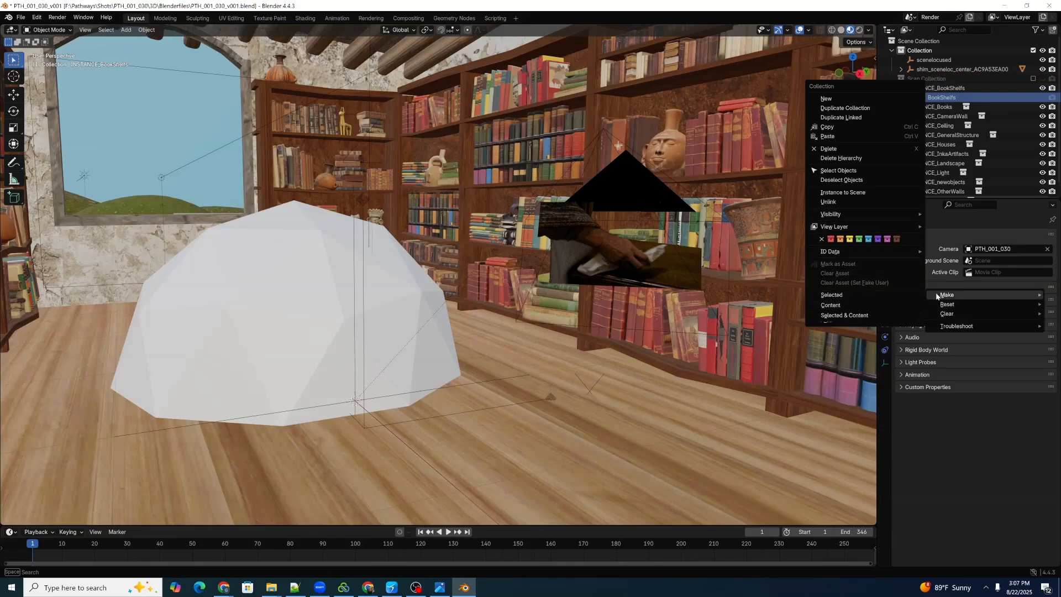
click(827, 307)
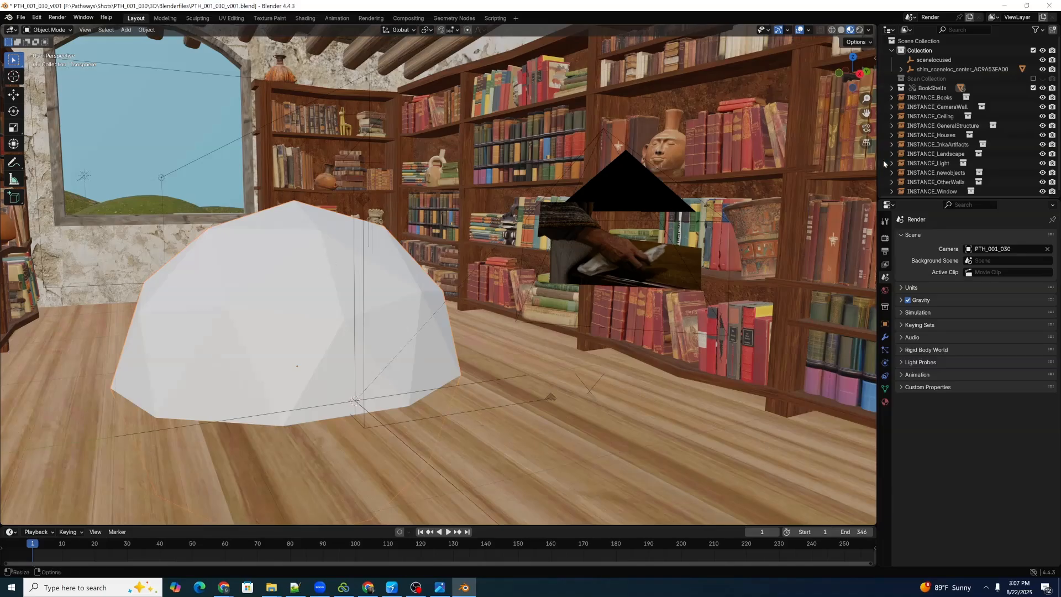
Step: Hide the white icosphere in the set and play the shot through the PTH_001_030 camera
key(period)
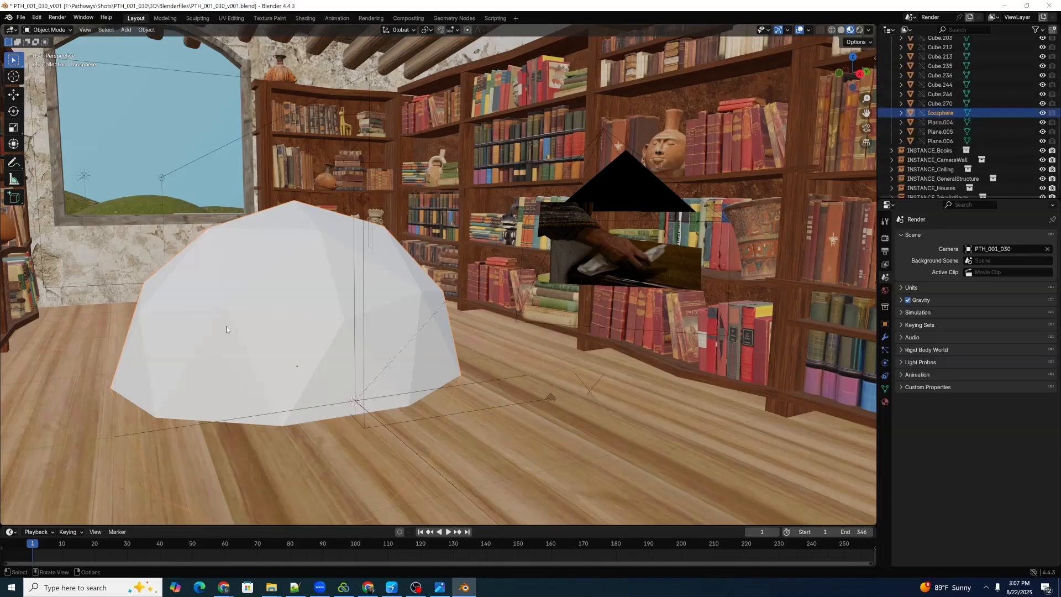
key(h)
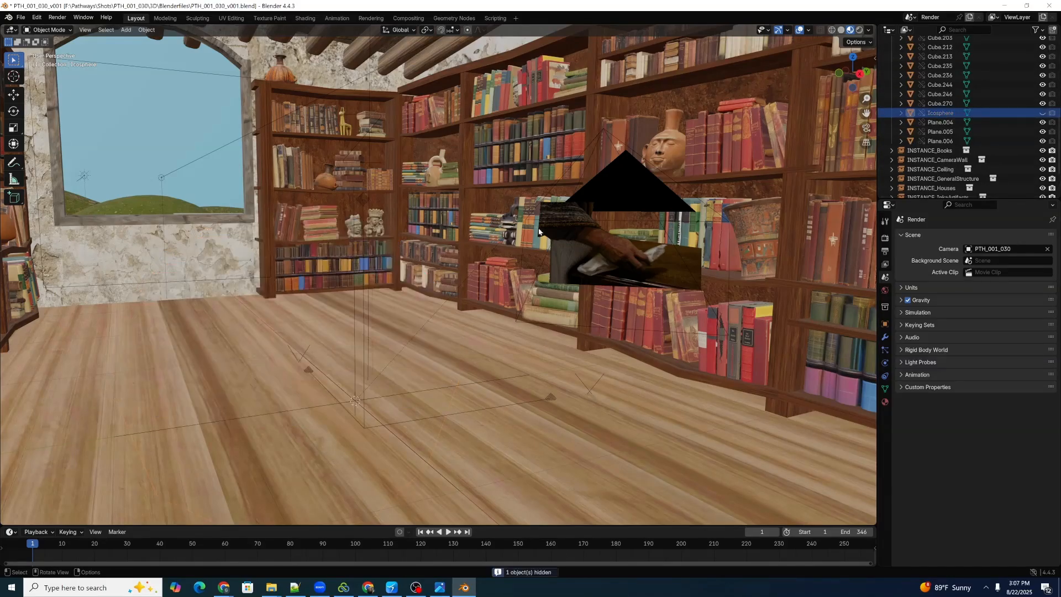
key(KP_0)
key(space)
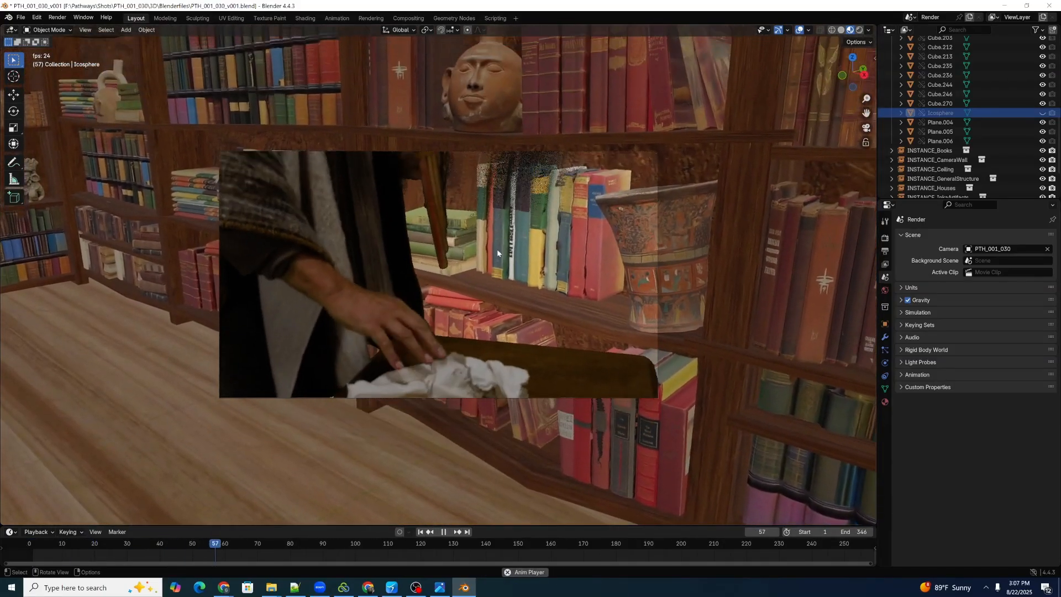
key(space)
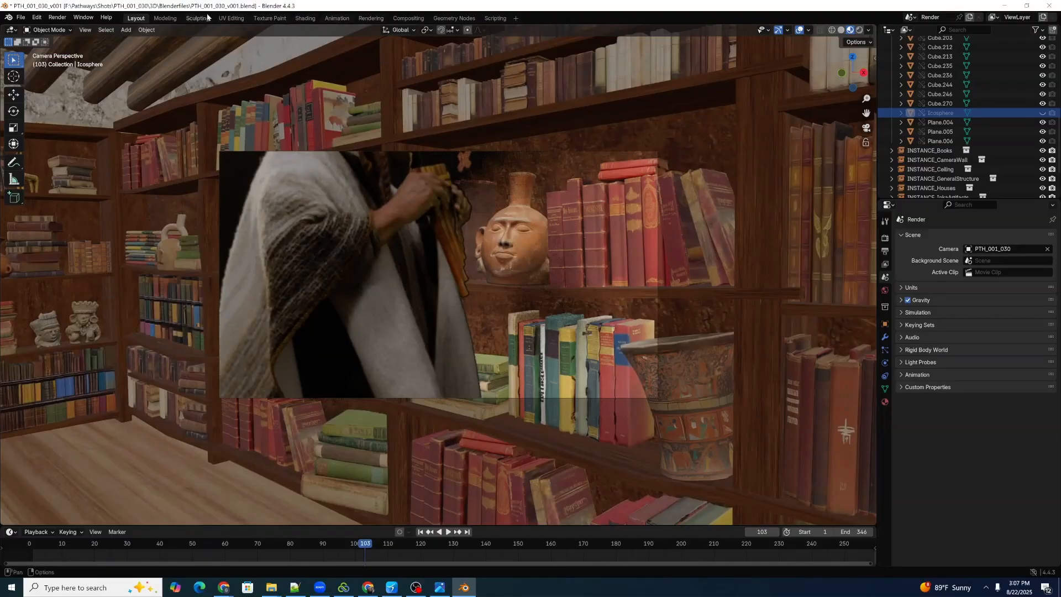
Step: Select the zl_ip_PTH_001_030 image plane in the Shading workspace and frame it in the viewport
click(306, 19)
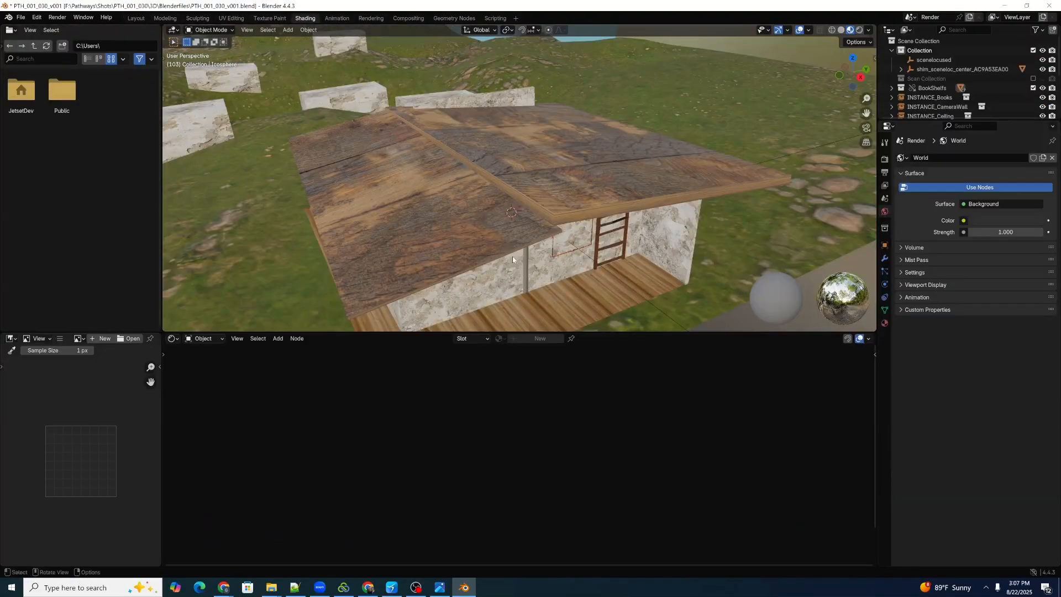
click(901, 69)
click(910, 78)
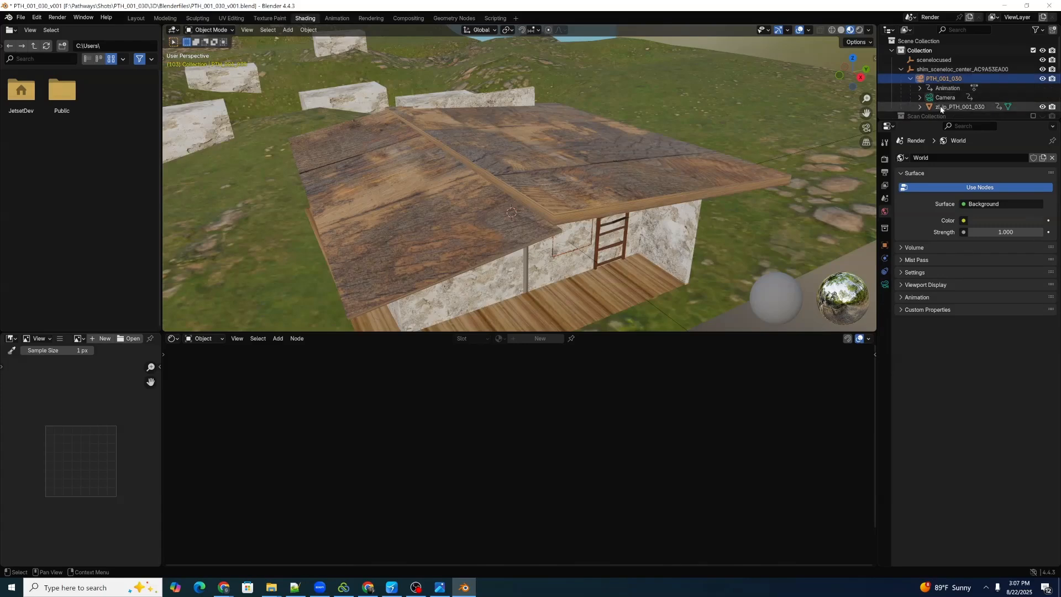
click(959, 107)
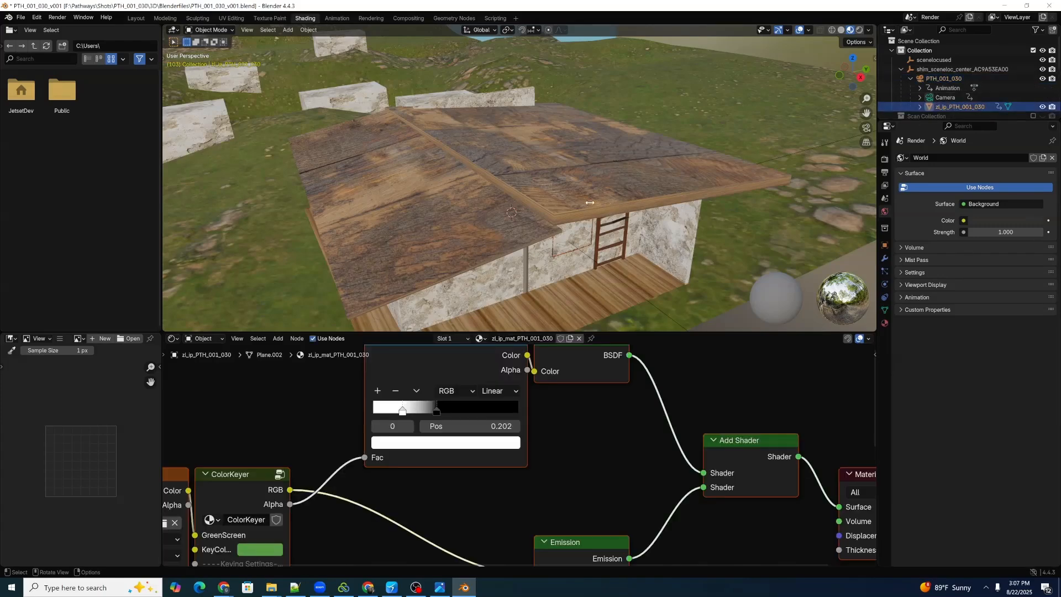
key(KP_Decimal)
middle_drag(541, 186, 561, 167)
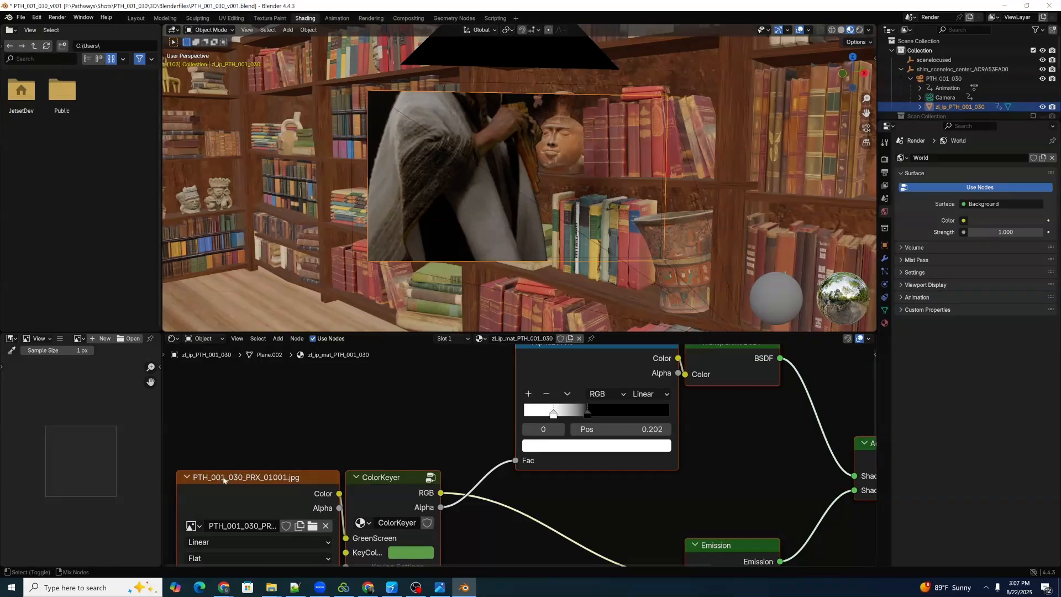
Step: Preview the raw proxy footage, sample the ColorKeyer's key color from its green screen, and reconnect Add Shader to the material output
ctrl+shift+click(225, 480)
scroll(321, 435, down, 2)
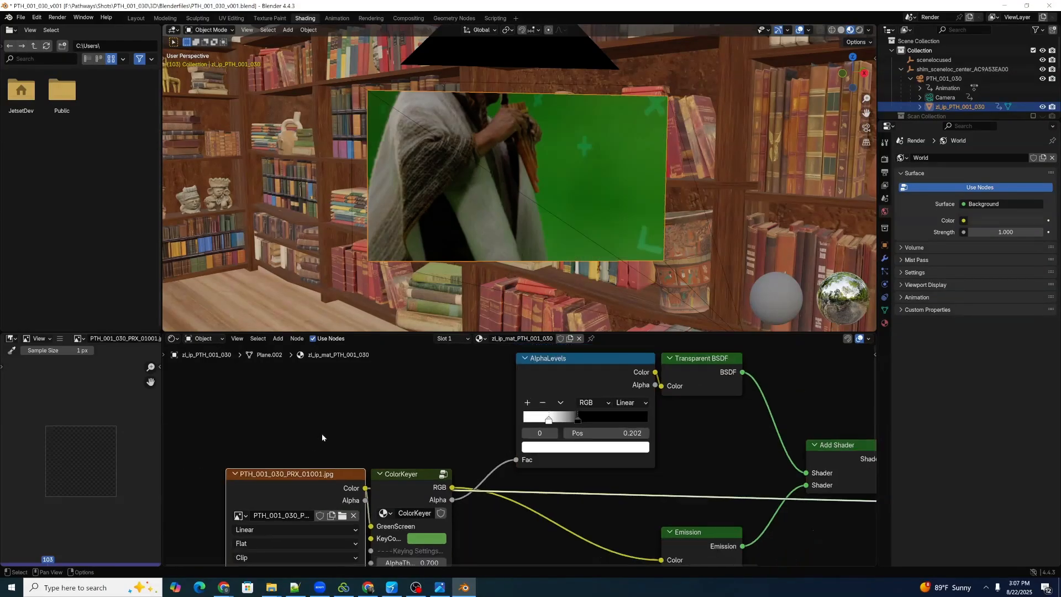
click(425, 540)
click(437, 541)
click(511, 525)
ctrl+shift+click(829, 453)
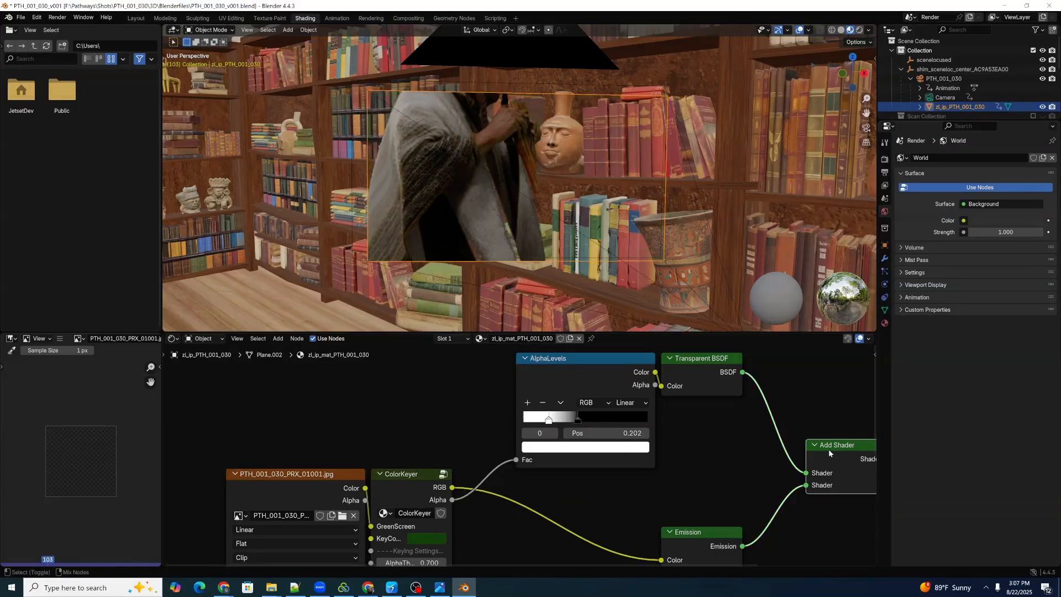
Step: Play the shot to check the new key, render it as an Autoshot fast viewport video and close the render window
key(space)
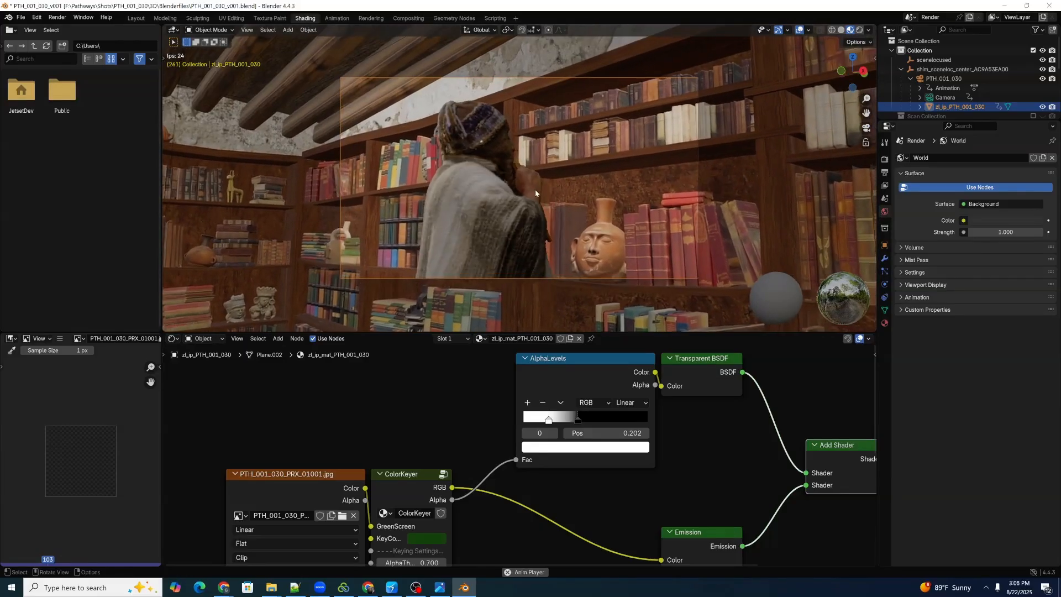
key(space)
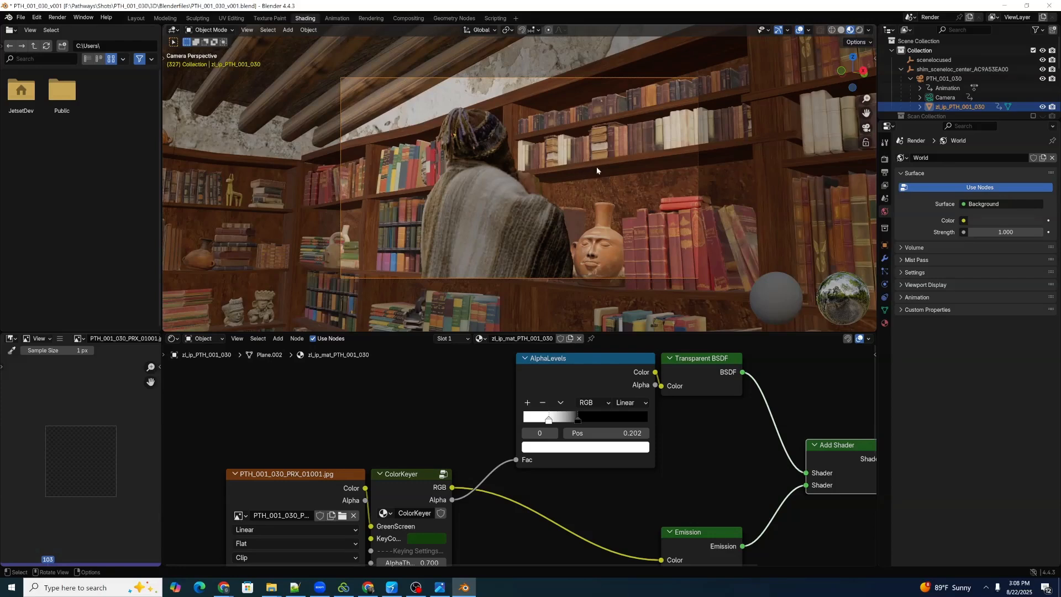
key(n)
click(872, 125)
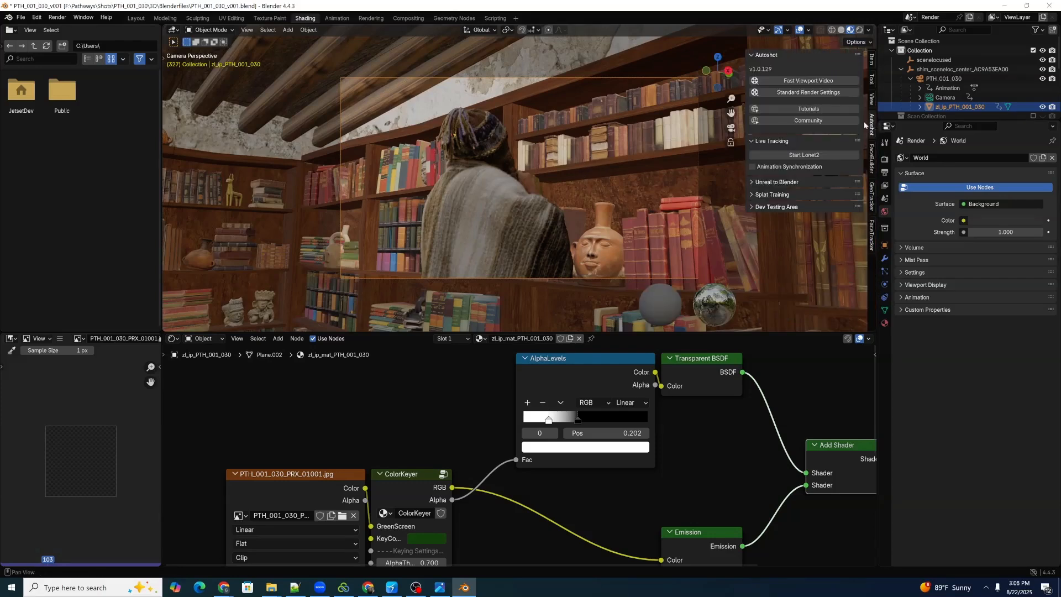
click(800, 81)
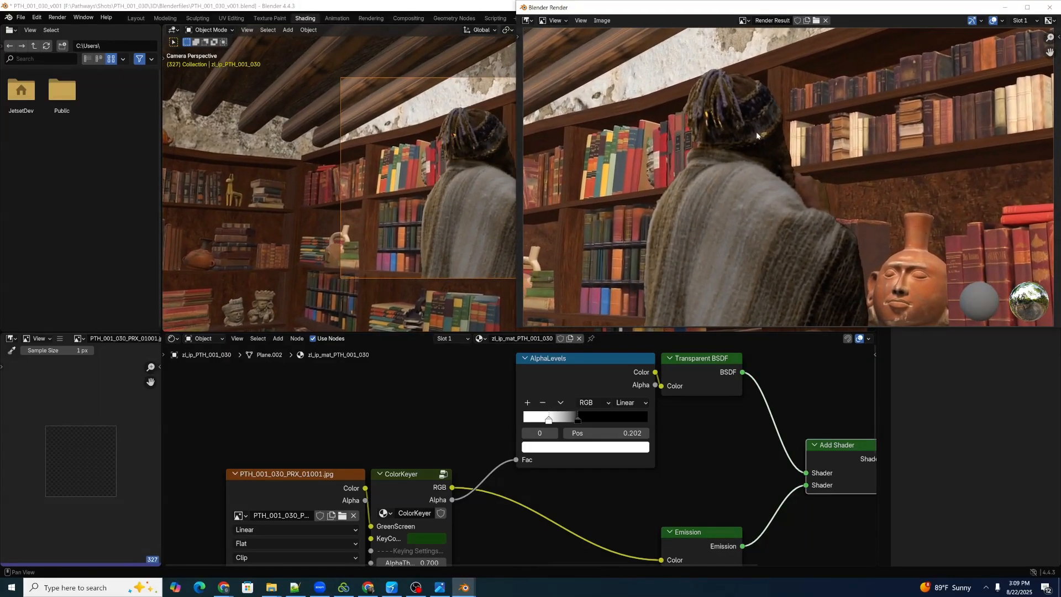
drag(936, 8, 905, 39)
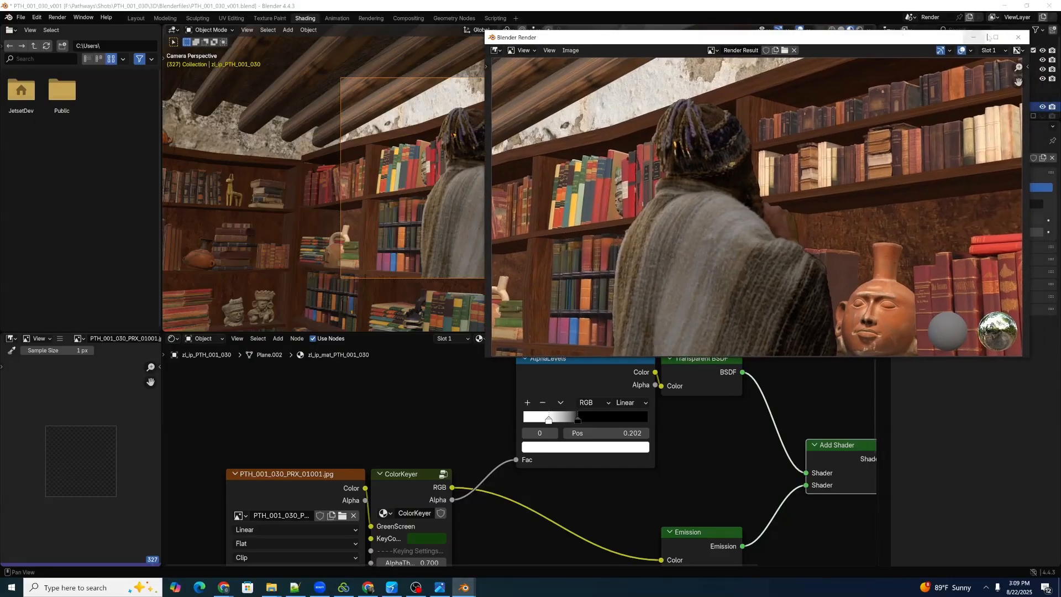
click(1020, 39)
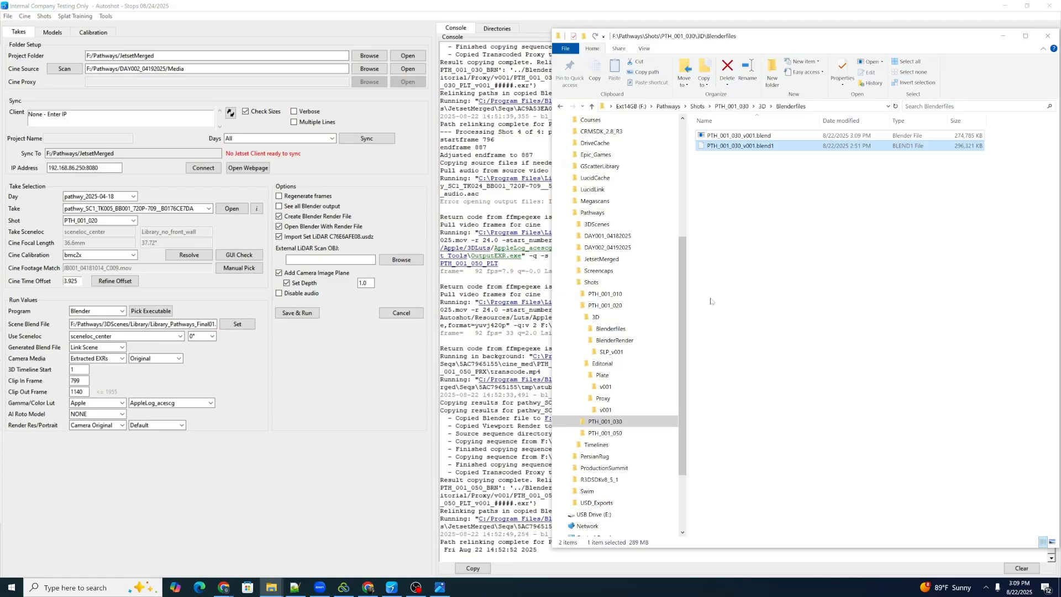